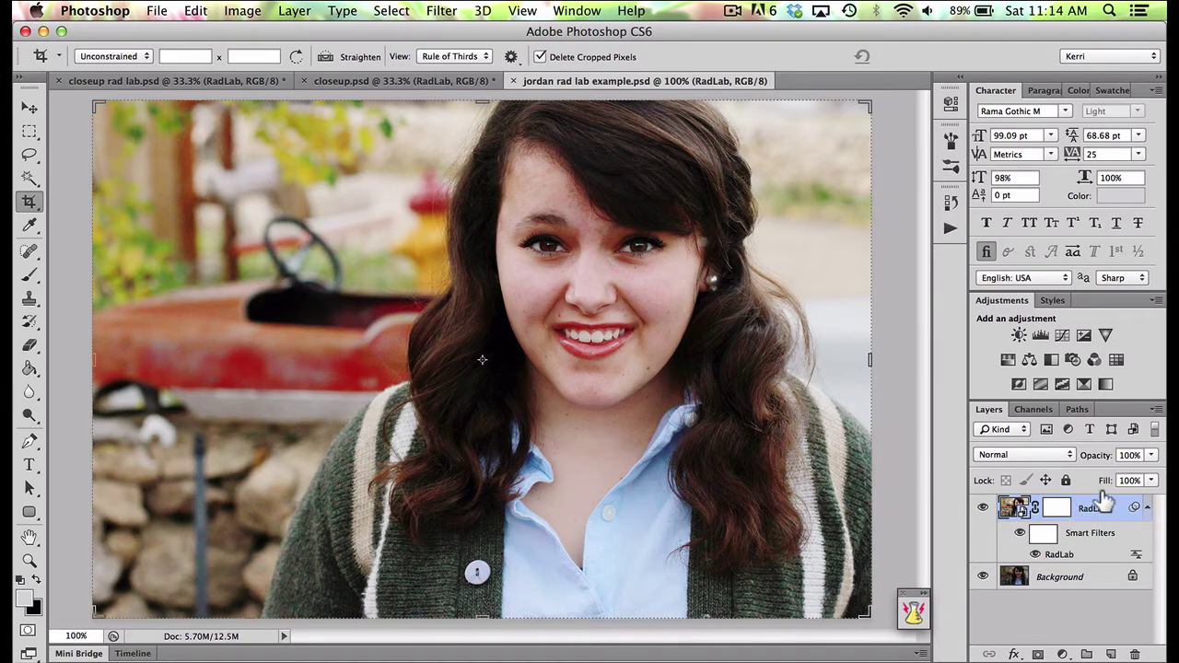
# Compare the portrait with and without the RadLab effect by toggling the RadLab layer's visibility.
pyautogui.click(982, 507)
pyautogui.click(982, 508)
pyautogui.click(982, 508)
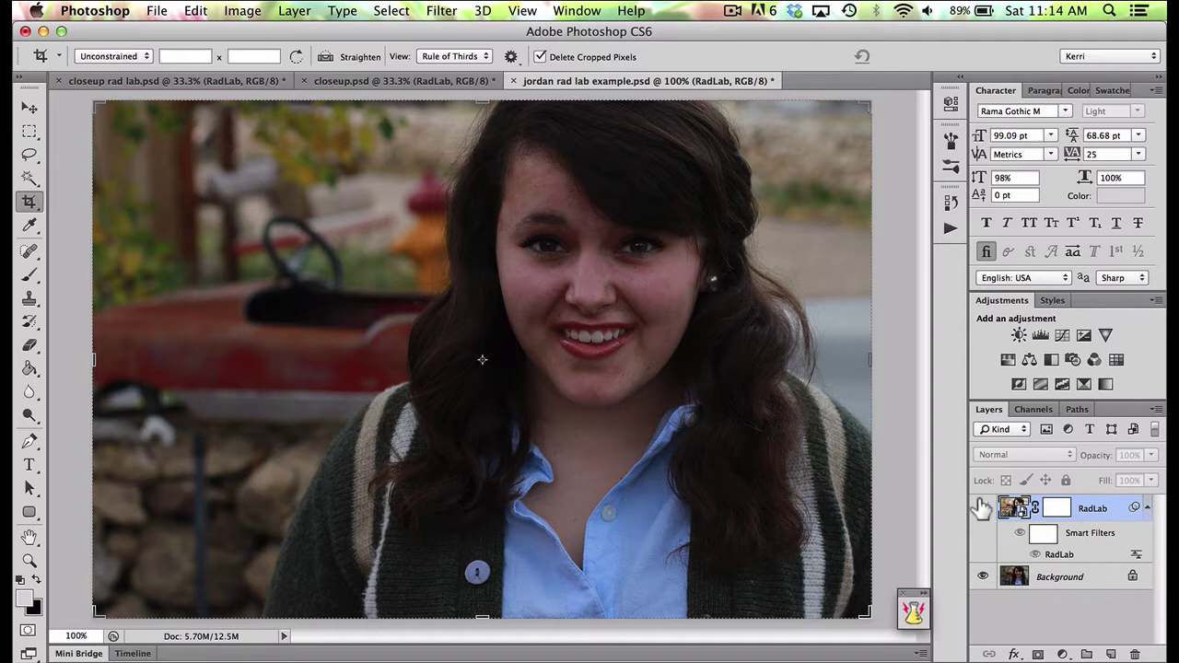
pyautogui.click(982, 507)
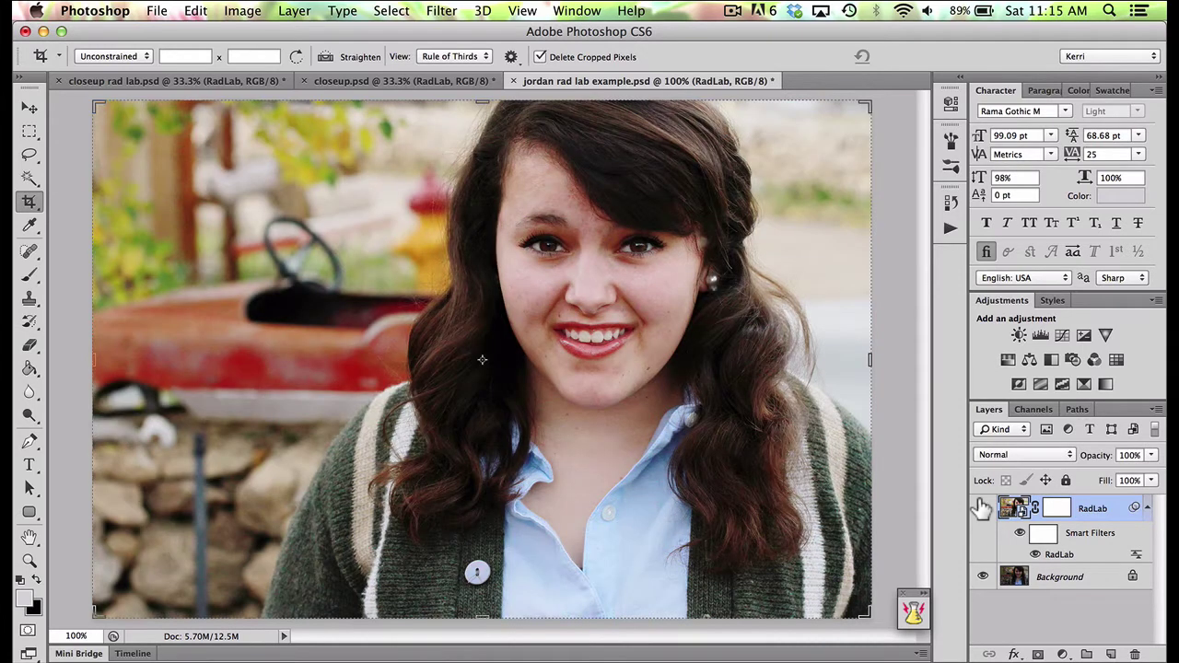
pyautogui.click(982, 507)
pyautogui.click(982, 508)
pyautogui.click(981, 508)
pyautogui.click(982, 507)
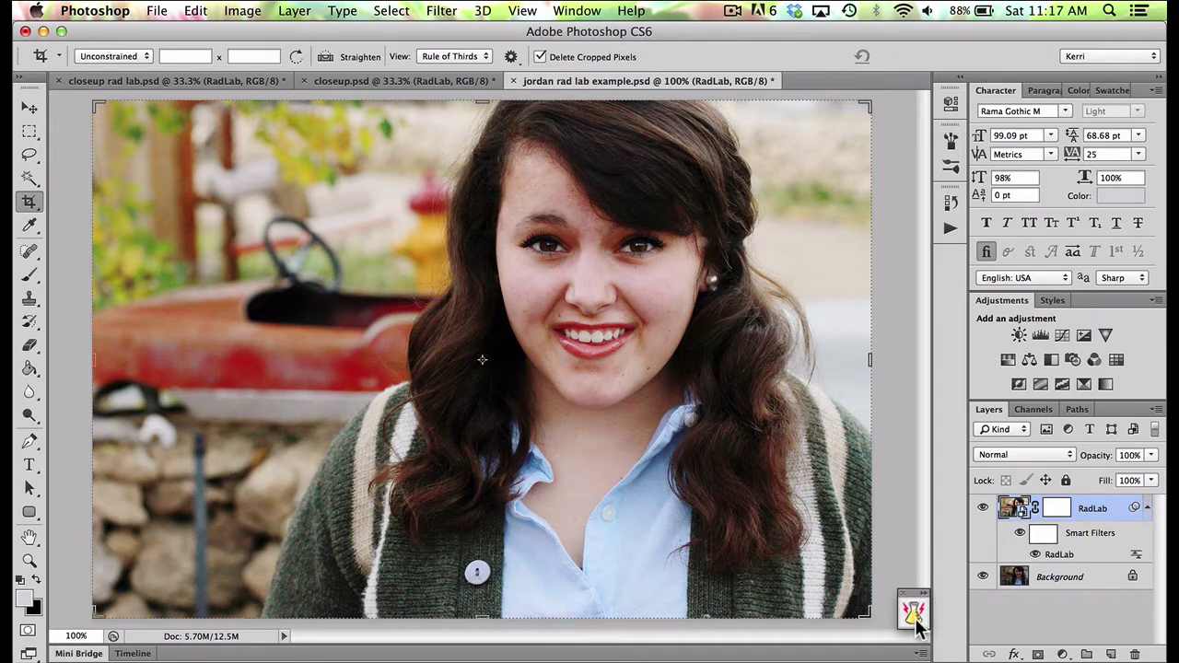
# Reopen the RadLab smart filter's recipe for editing and preview the basic adjustment stylets, including + Contrast and + Contrast (Luma).
pyautogui.doubleClick(1058, 553)
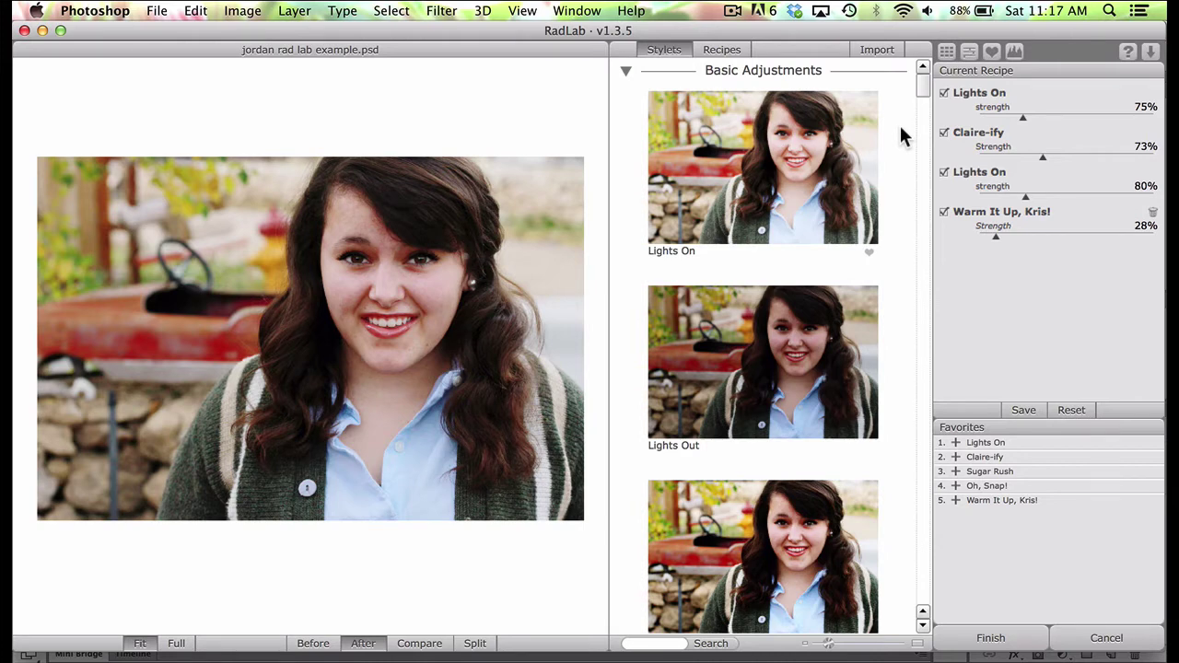
pyautogui.click(811, 129)
pyautogui.moveTo(868, 231)
pyautogui.scroll(-5, 897, 310)
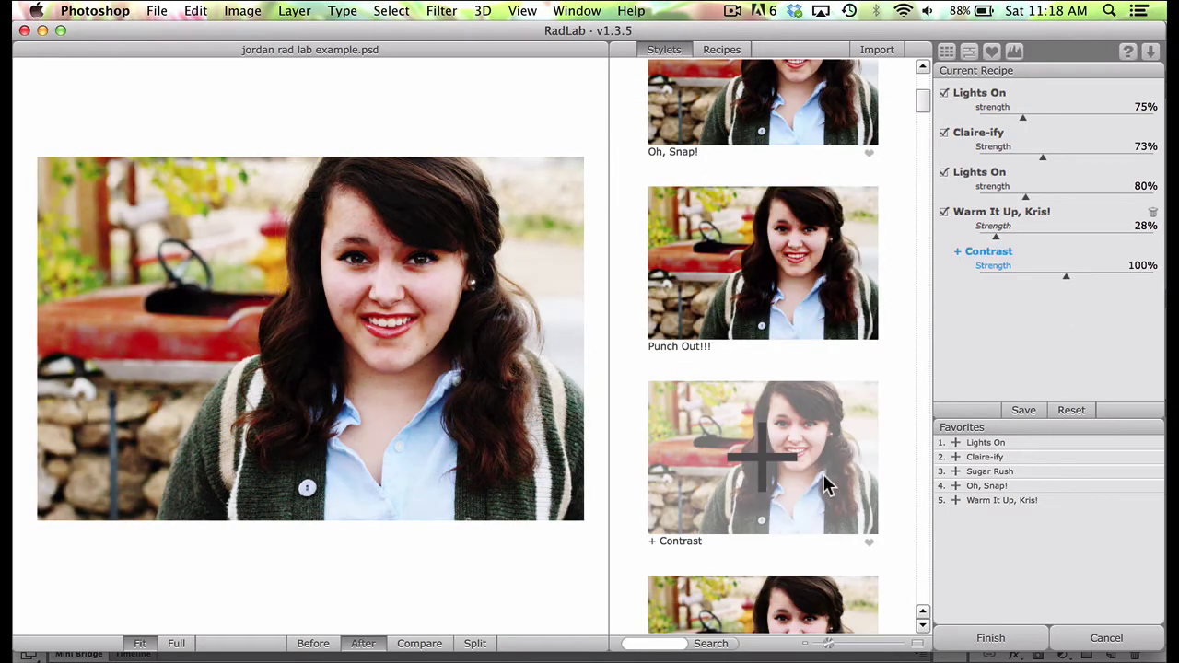
pyautogui.scroll(-1, 822, 474)
pyautogui.scroll(-4, 822, 473)
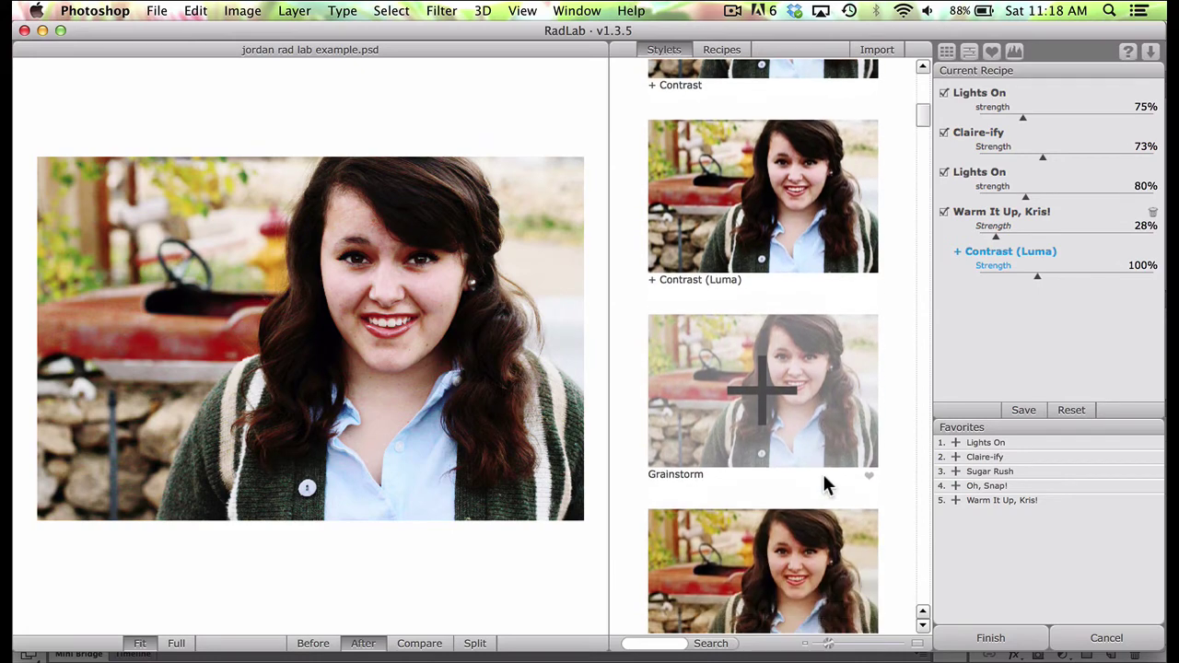
pyautogui.scroll(-1, 822, 474)
pyautogui.scroll(-3, 810, 350)
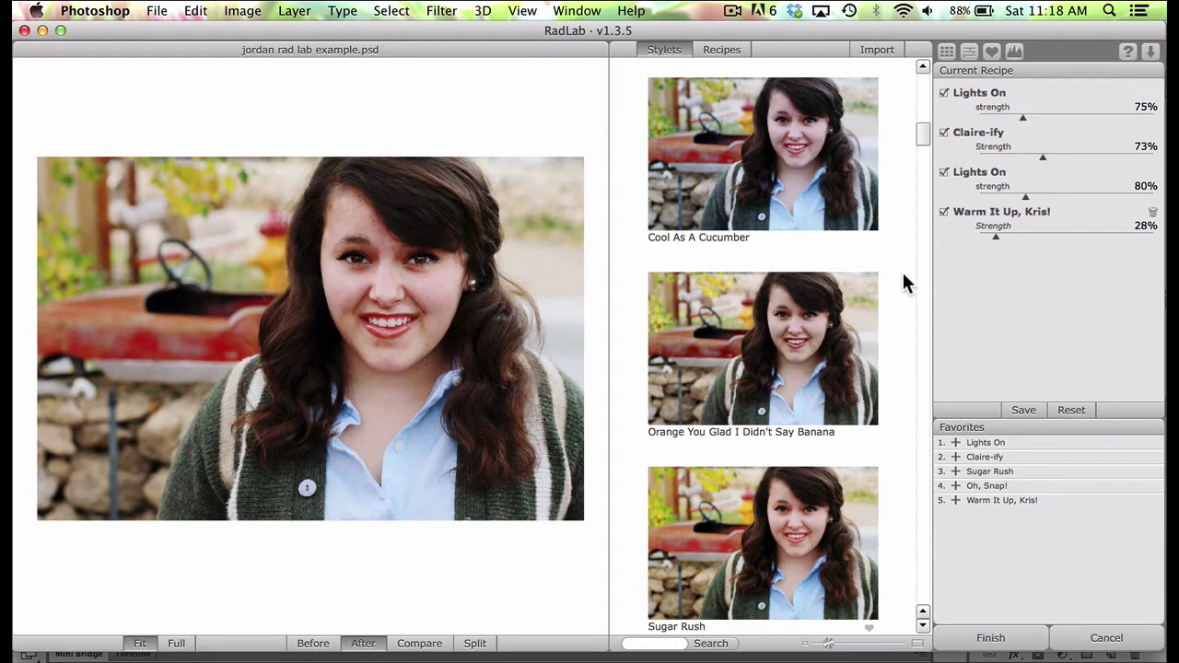
pyautogui.scroll(5, 903, 276)
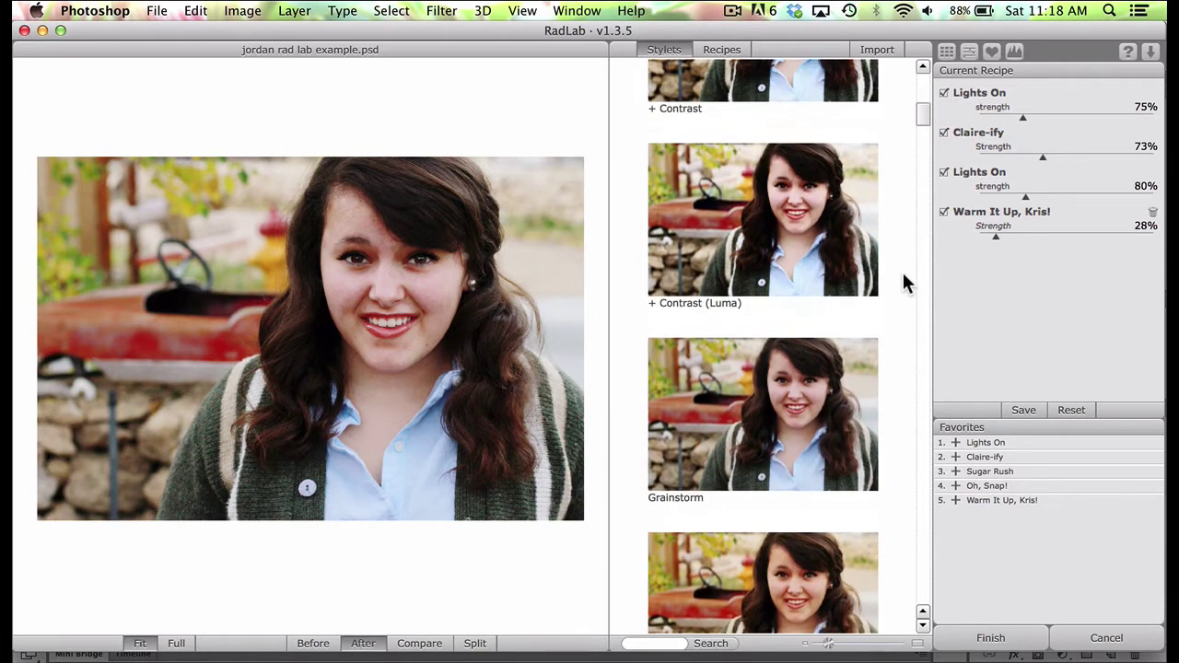
pyautogui.scroll(3, 902, 270)
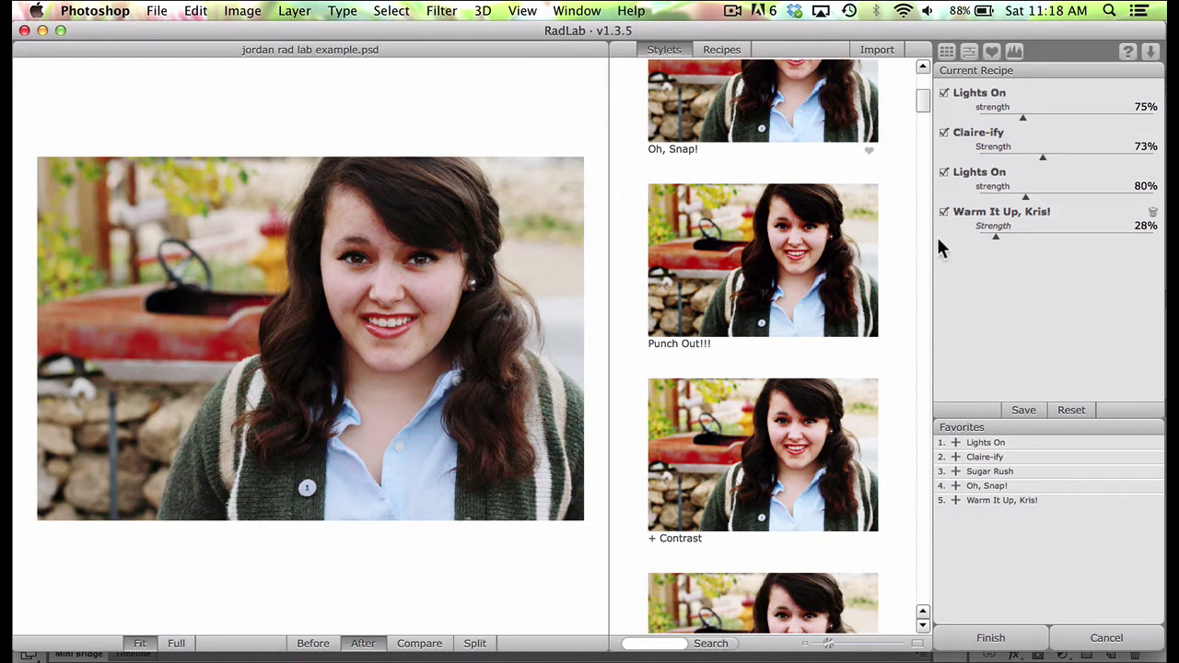
# Disable Claire-ify, the second Lights On and Warm It Up, Kris!, and compare the photo with the first Lights On off and on.
pyautogui.click(943, 170)
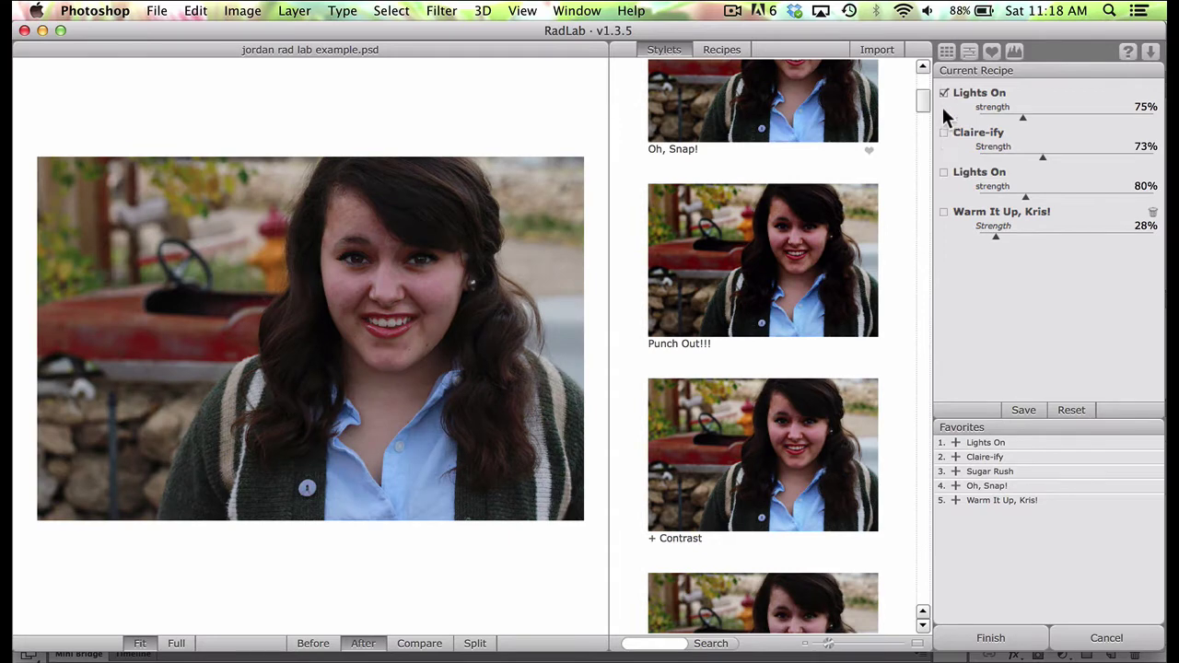
pyautogui.click(944, 93)
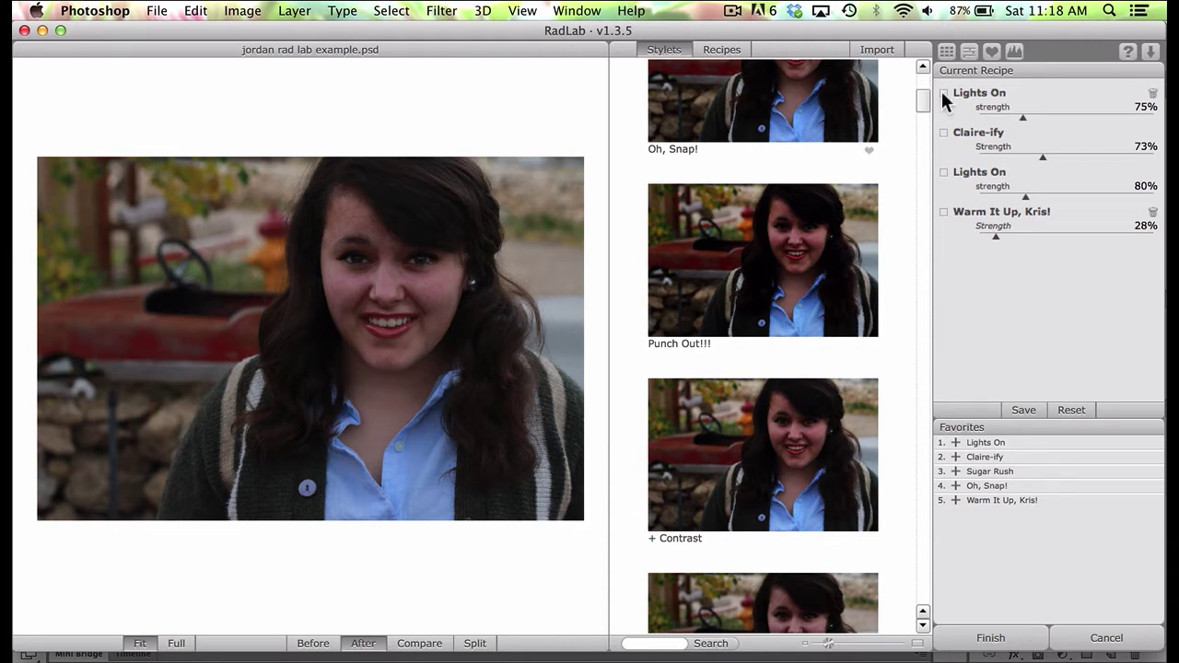
pyautogui.click(943, 94)
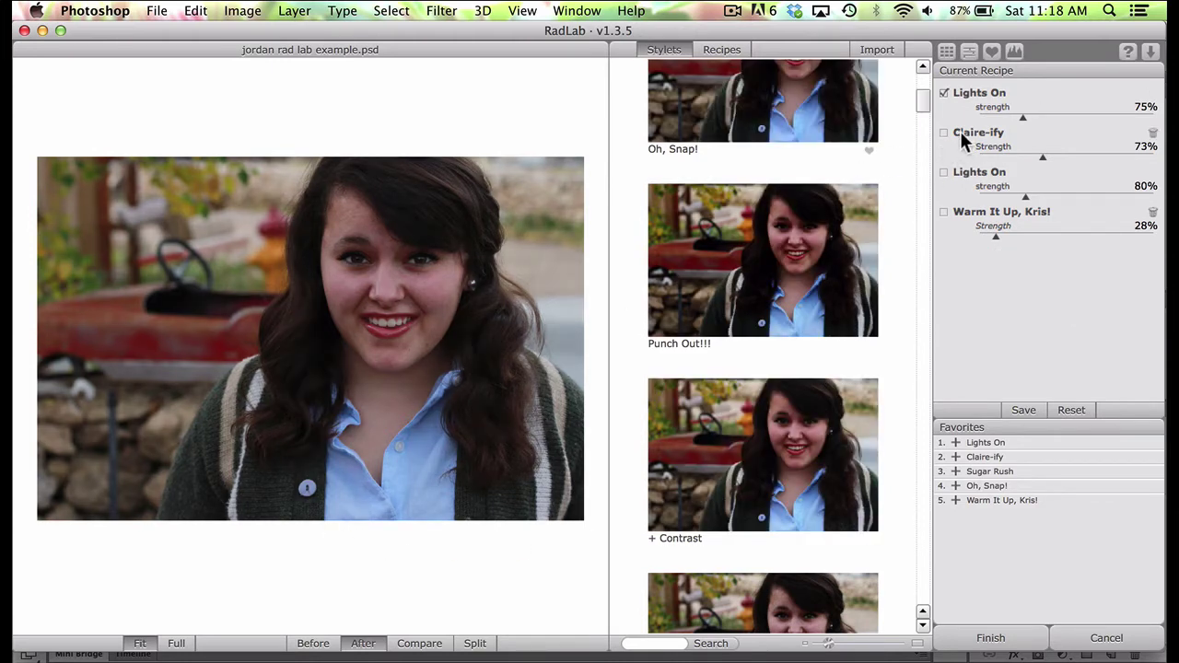
# Add the Punch Out!!! stylet to the favorites and remove it again.
pyautogui.press('1')
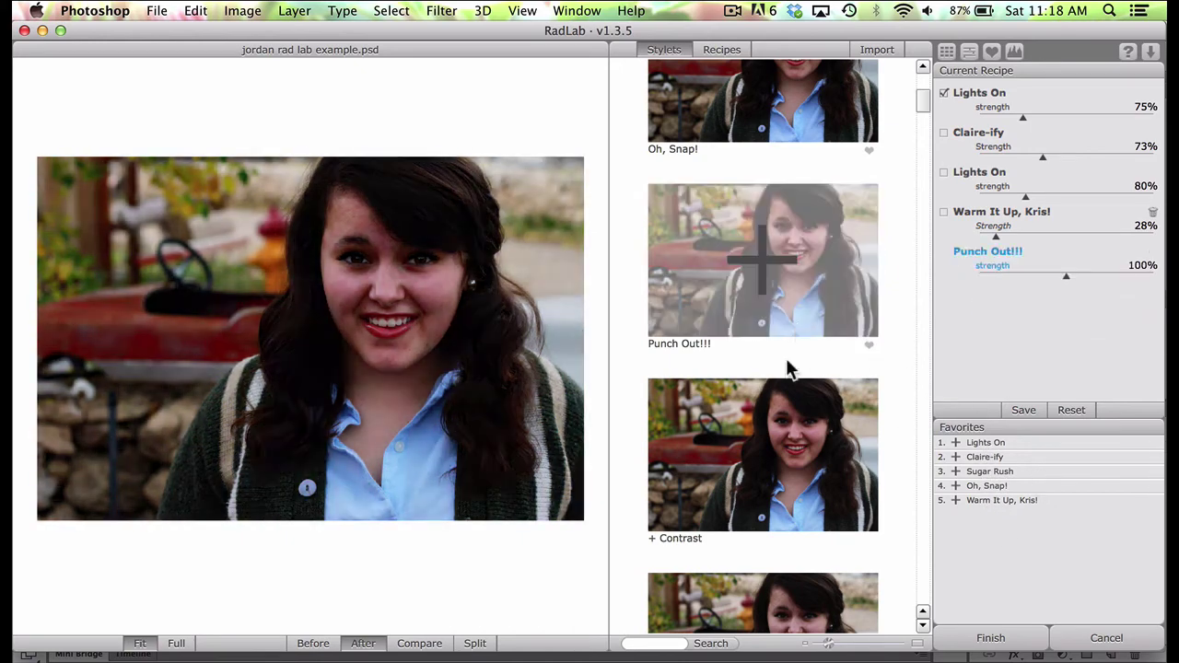
pyautogui.moveTo(761, 305); pyautogui.dragTo(994, 538)
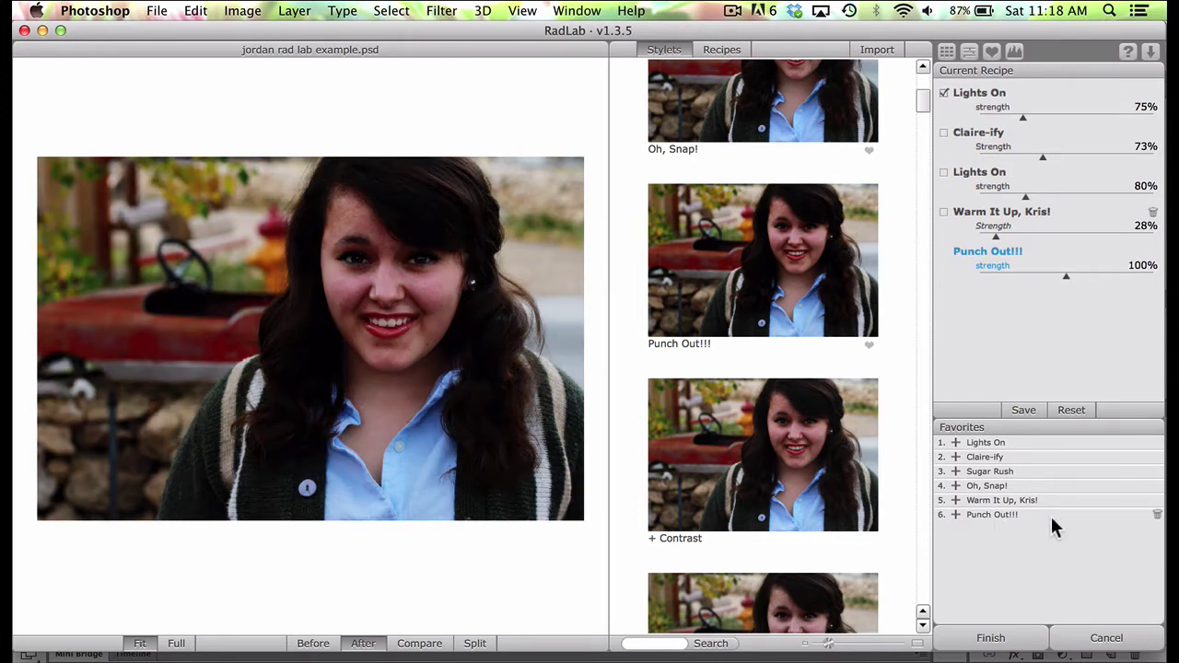
pyautogui.click(1158, 515)
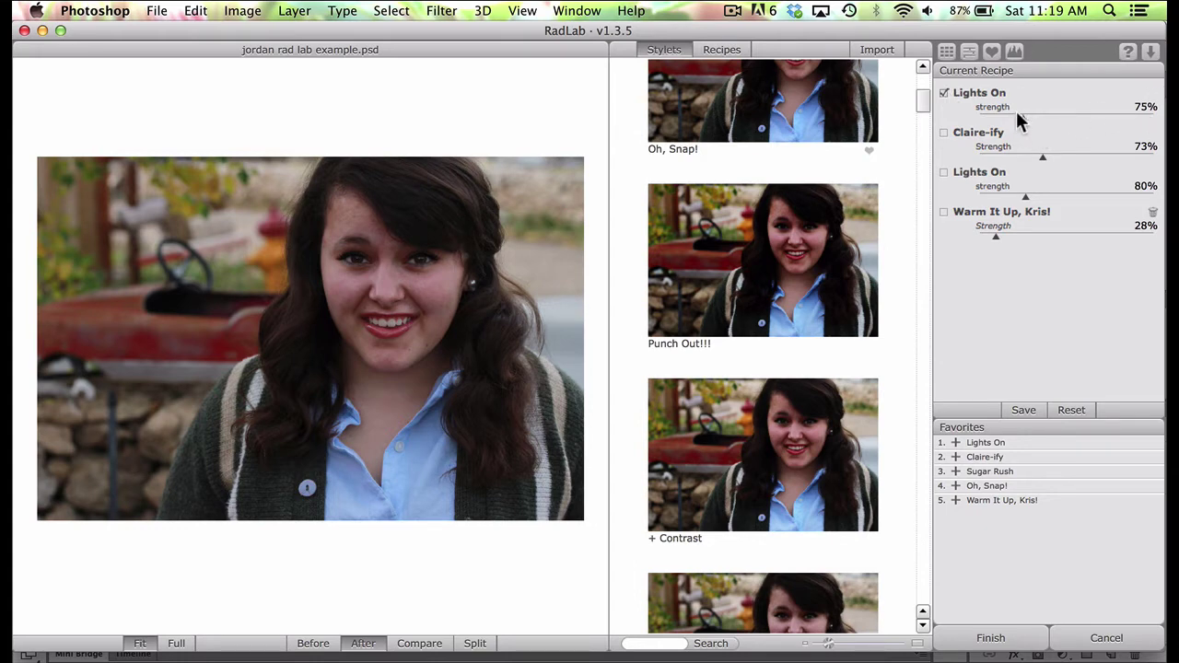
# Try the first Lights On effect at 298% strength and return it to 75%.
pyautogui.moveTo(1023, 120); pyautogui.dragTo(1158, 147)
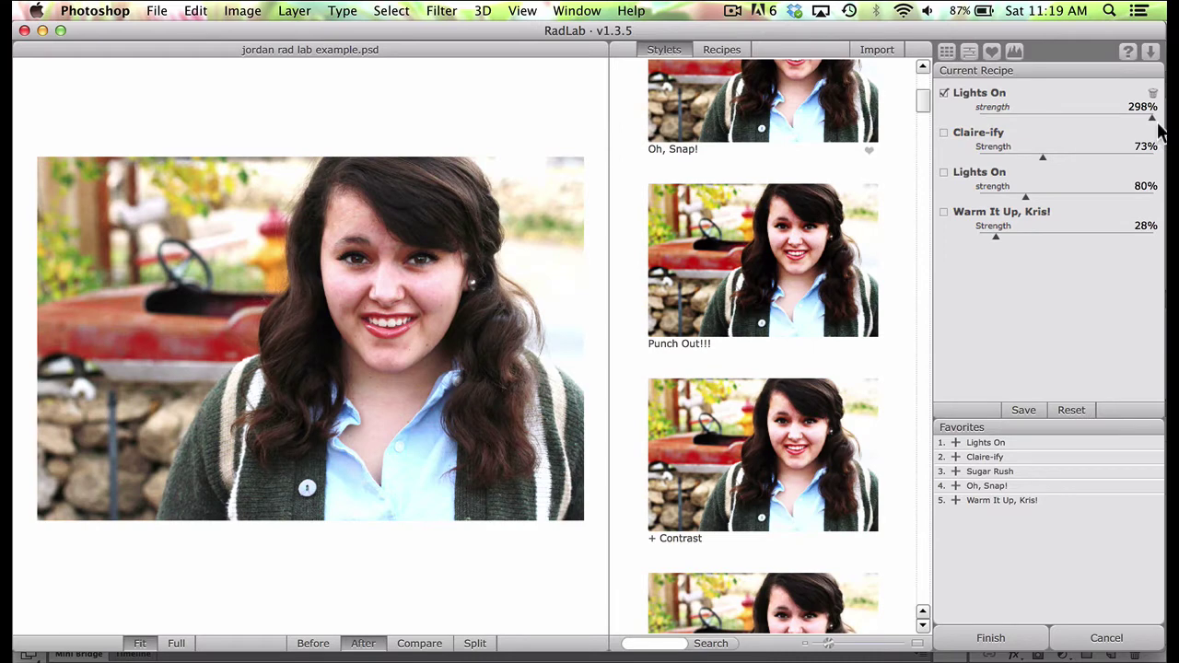
pyautogui.moveTo(1151, 118); pyautogui.dragTo(1028, 126)
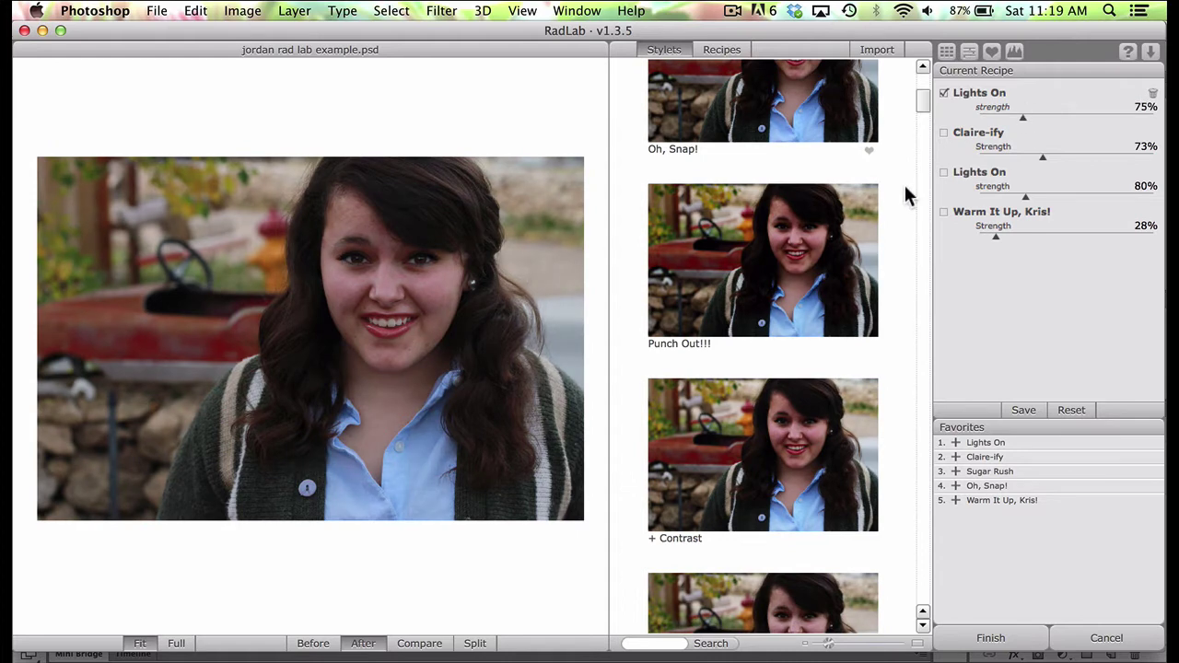
# Preview the Claire-ify stylet and re-enable Claire-ify, the second Lights On and Warm It Up, Kris! in the recipe.
pyautogui.scroll(-10, 908, 281)
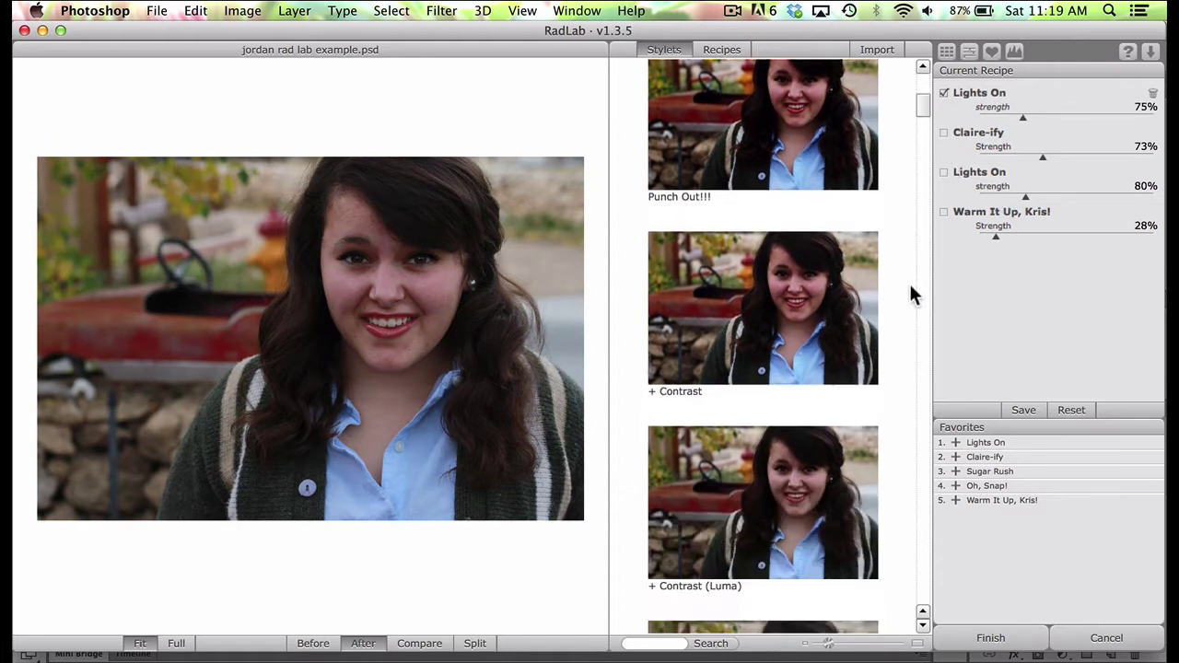
pyautogui.scroll(-10, 910, 287)
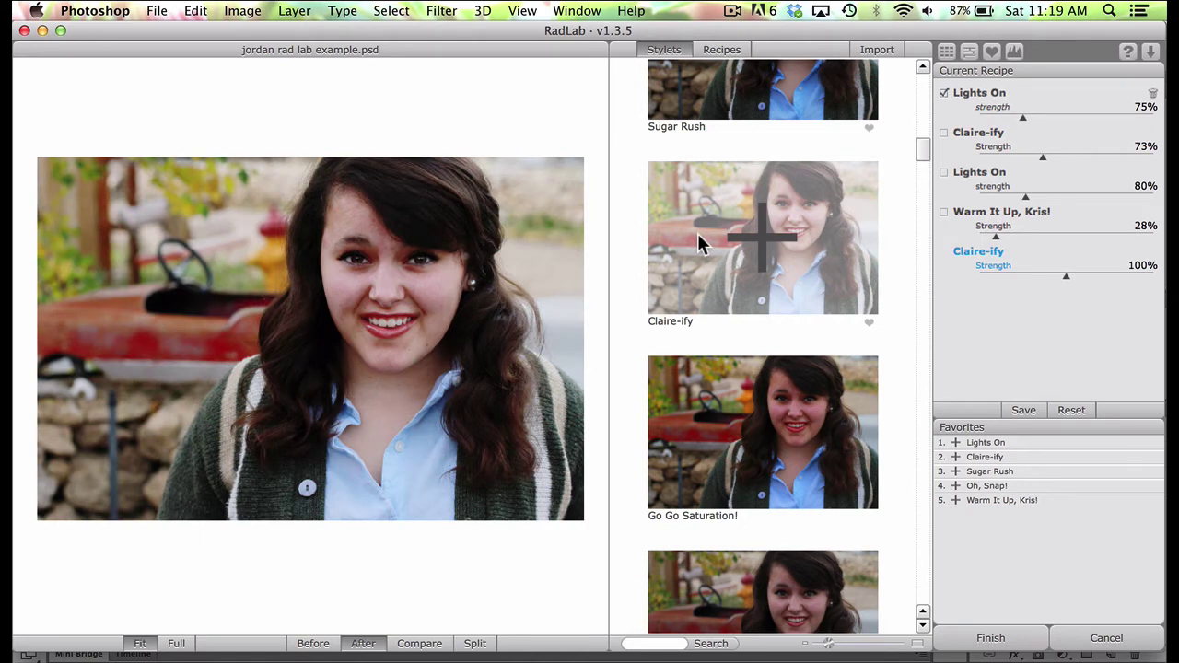
pyautogui.click(942, 134)
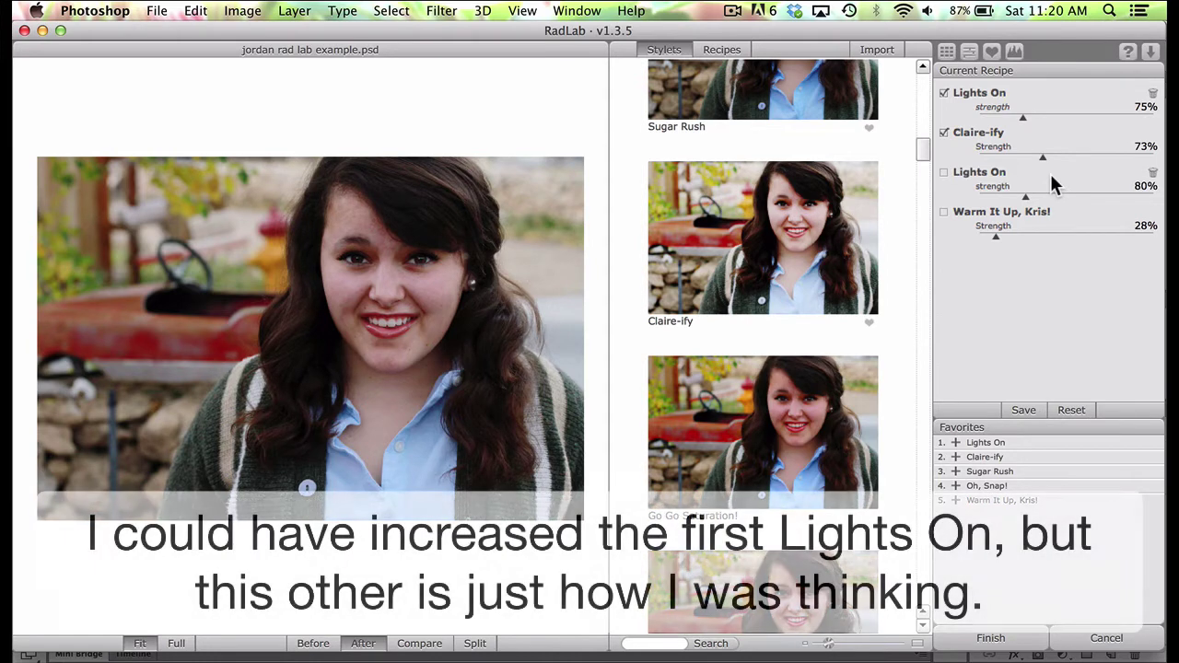
pyautogui.click(944, 173)
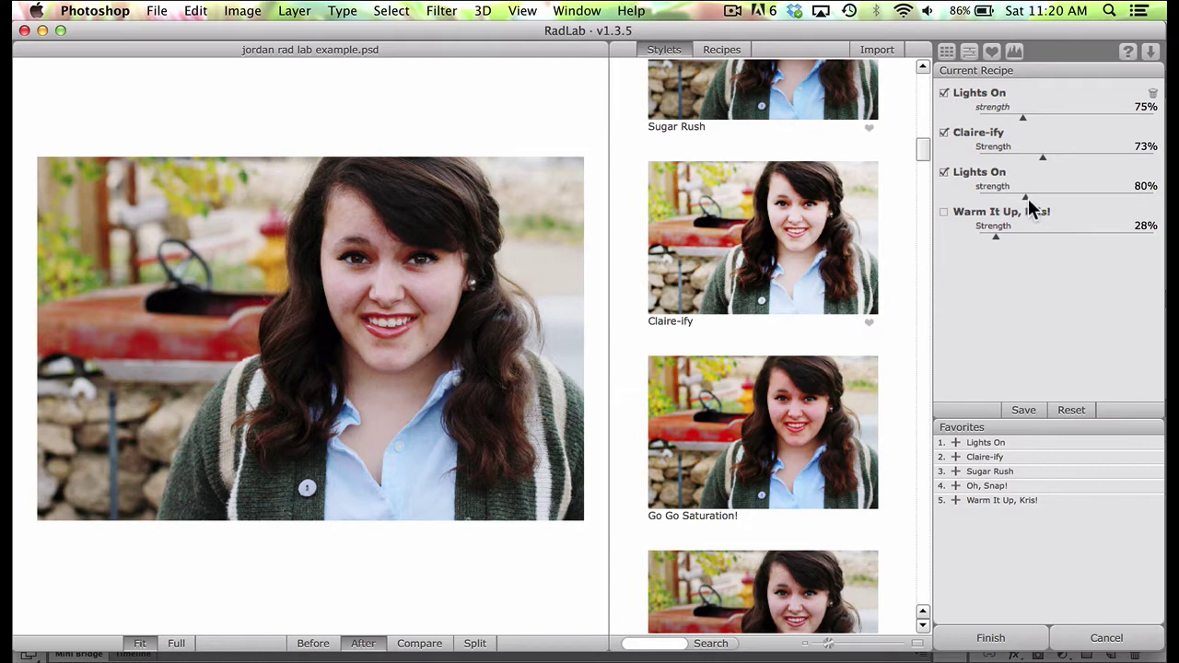
pyautogui.moveTo(665, 532)
pyautogui.click(943, 210)
# Add the Flare Up | Faded stylet to the recipe with 58% strength and 51% flare size.
pyautogui.scroll(-10, 891, 291)
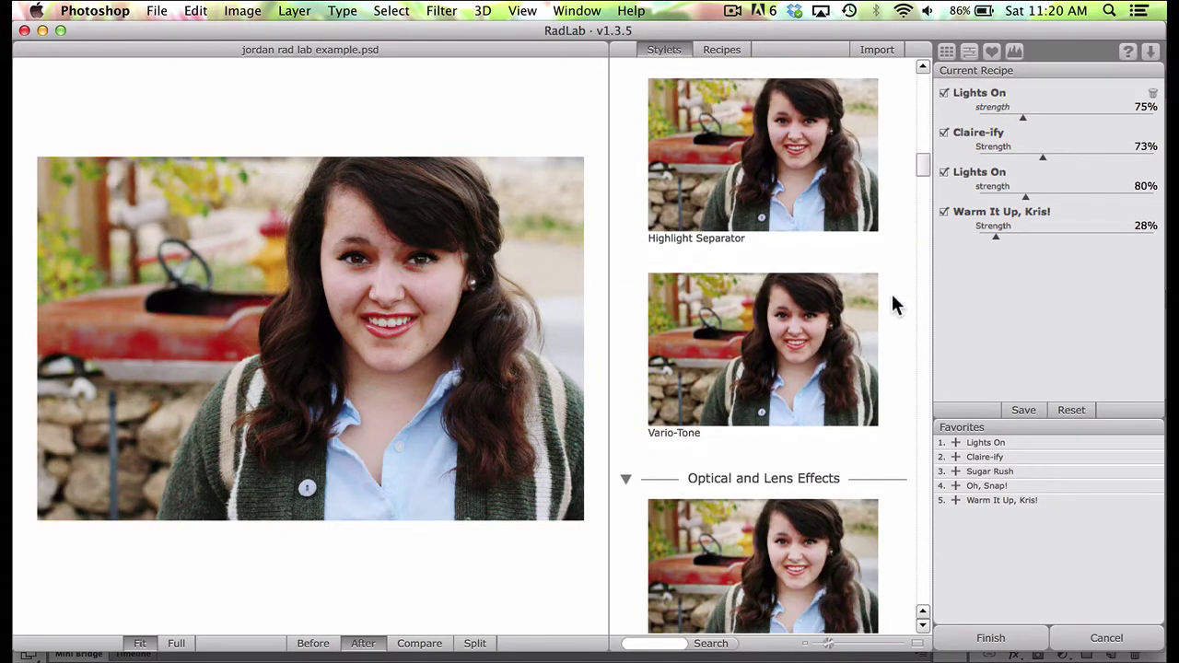
pyautogui.scroll(-11, 905, 237)
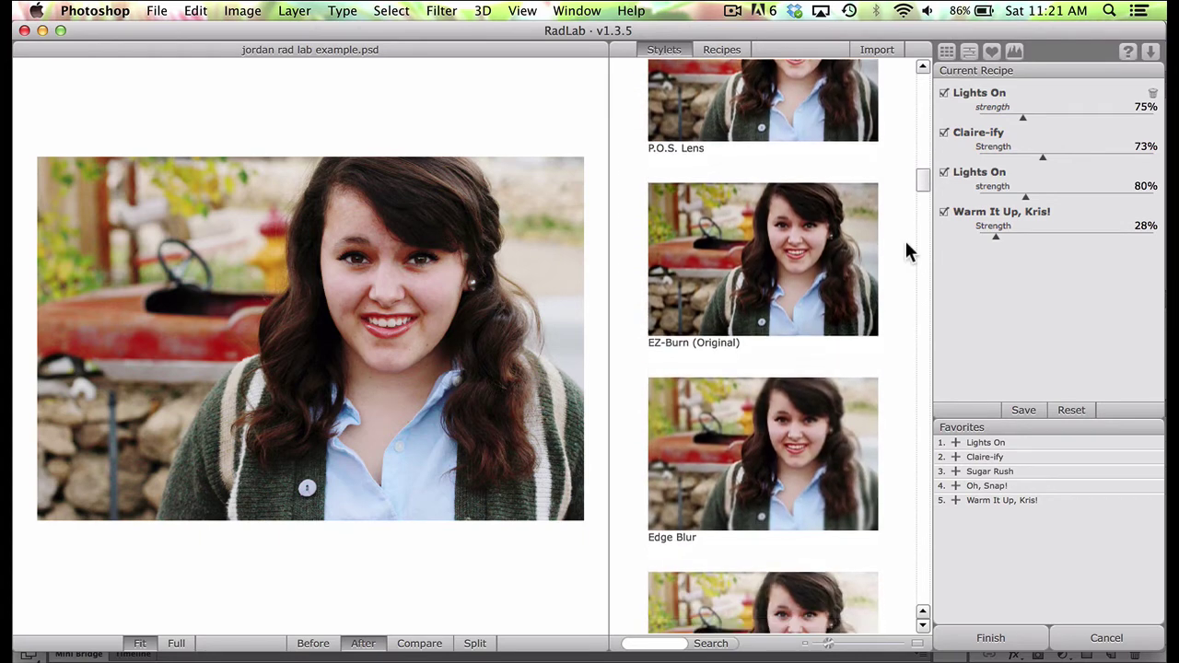
pyautogui.scroll(-4, 905, 237)
pyautogui.scroll(-4, 904, 238)
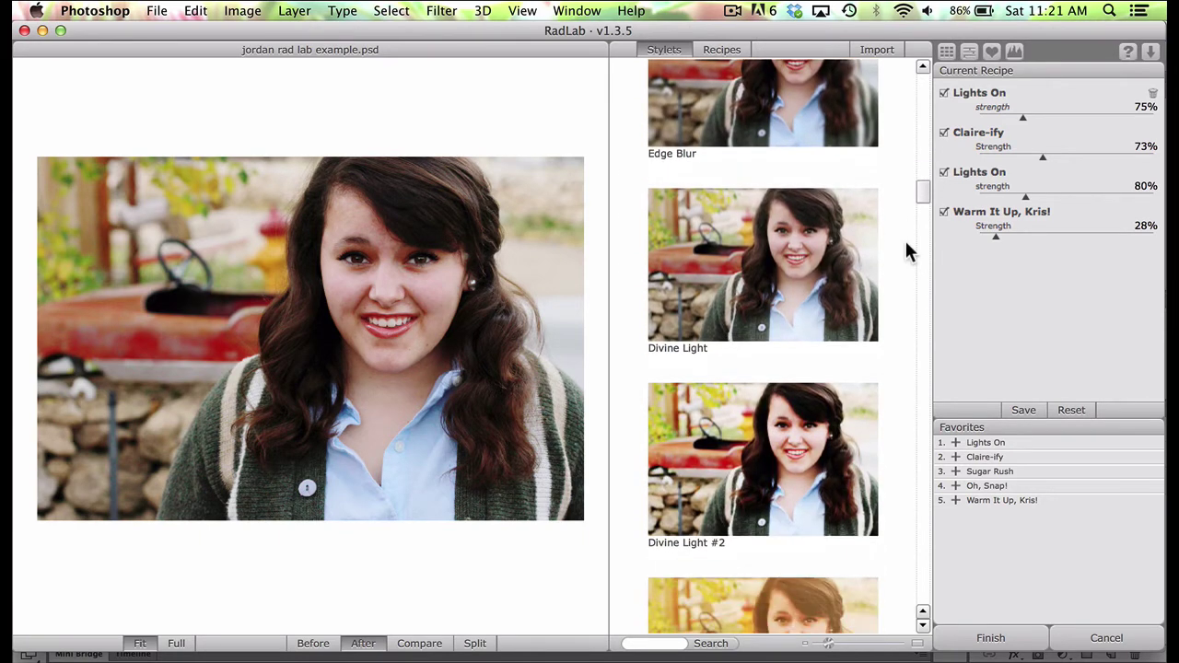
pyautogui.scroll(-11, 904, 238)
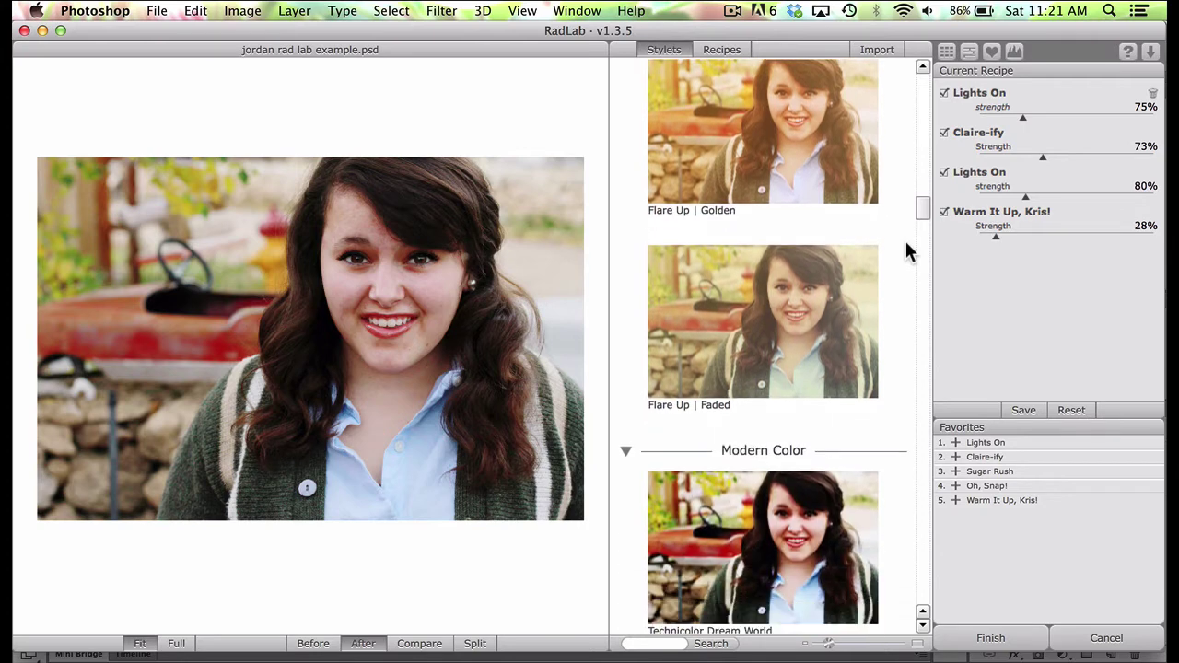
pyautogui.scroll(-2, 904, 238)
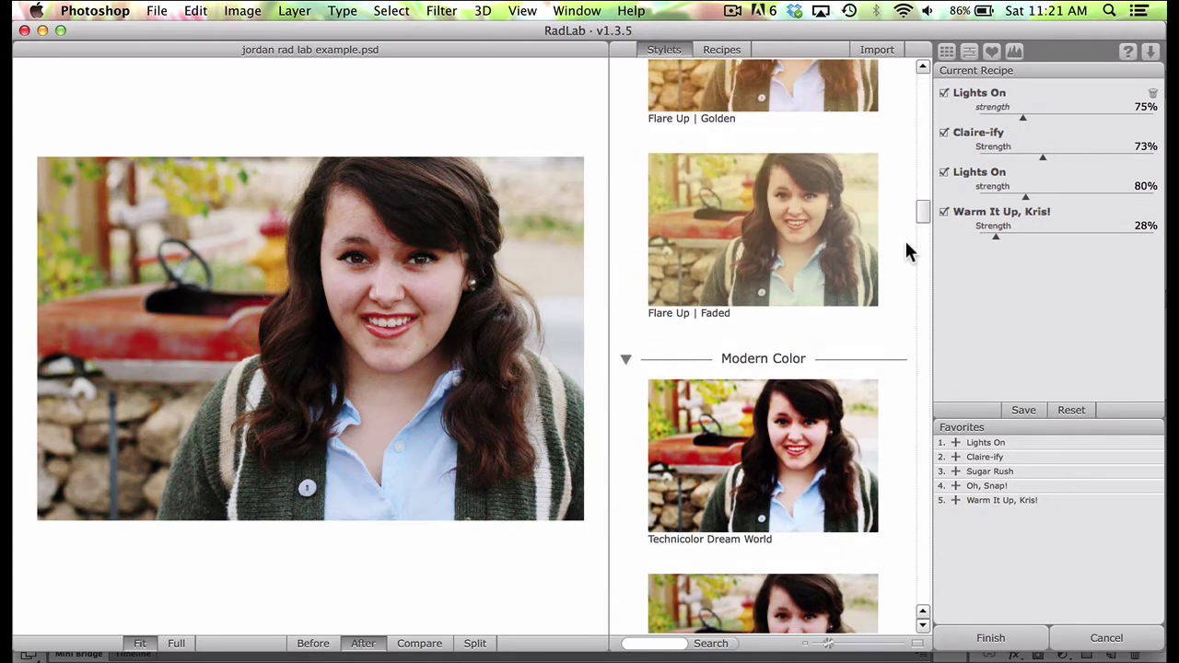
pyautogui.scroll(3, 905, 238)
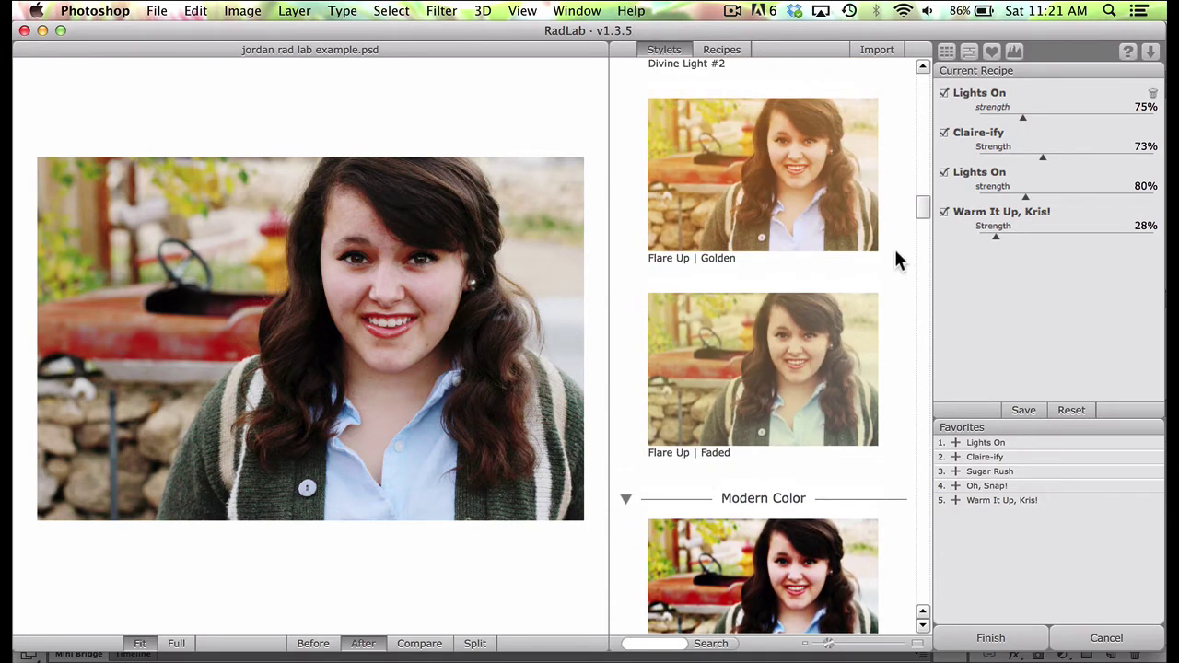
pyautogui.click(752, 397)
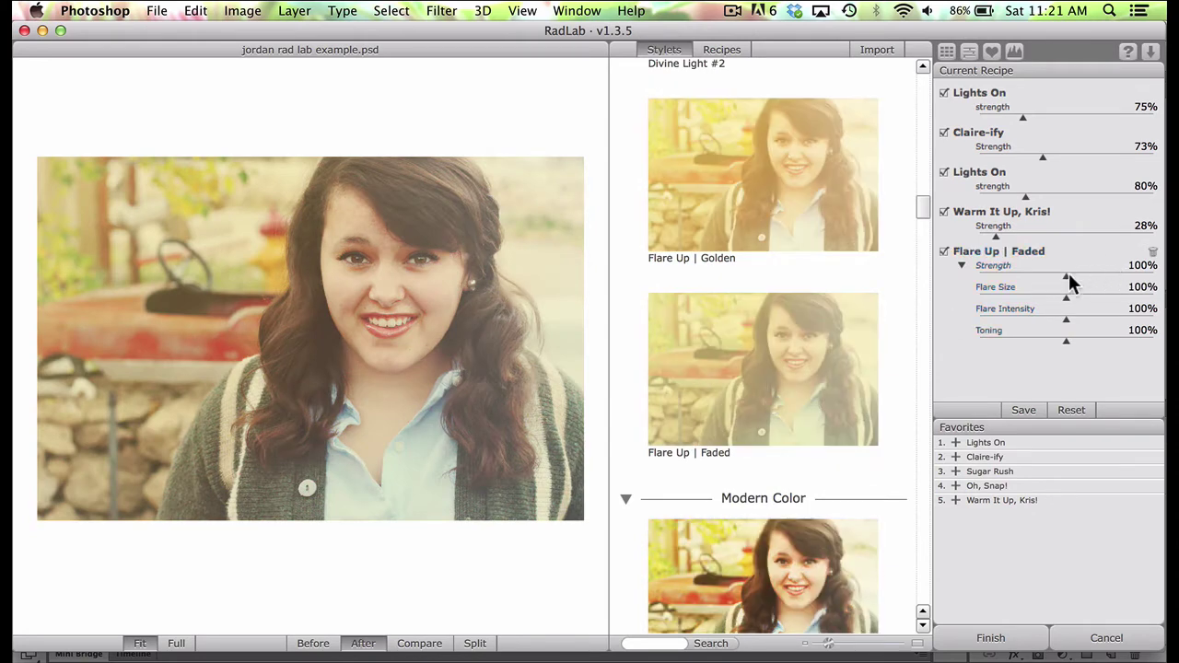
pyautogui.moveTo(1067, 277); pyautogui.dragTo(1030, 276)
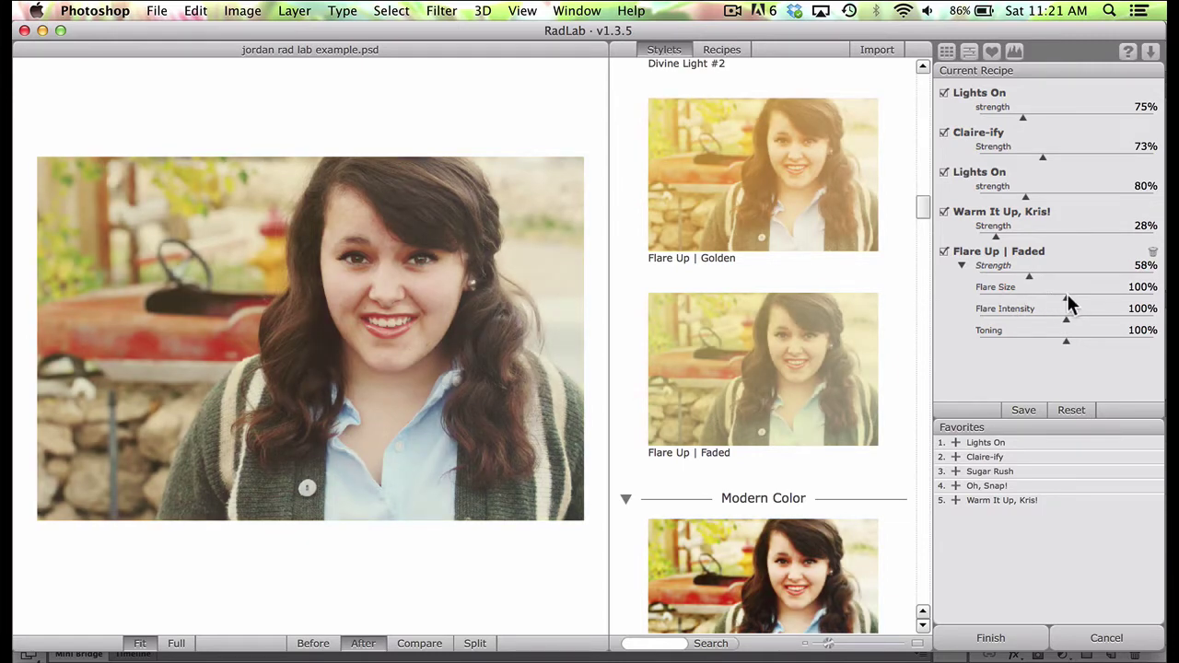
pyautogui.moveTo(1066, 296); pyautogui.dragTo(1023, 295)
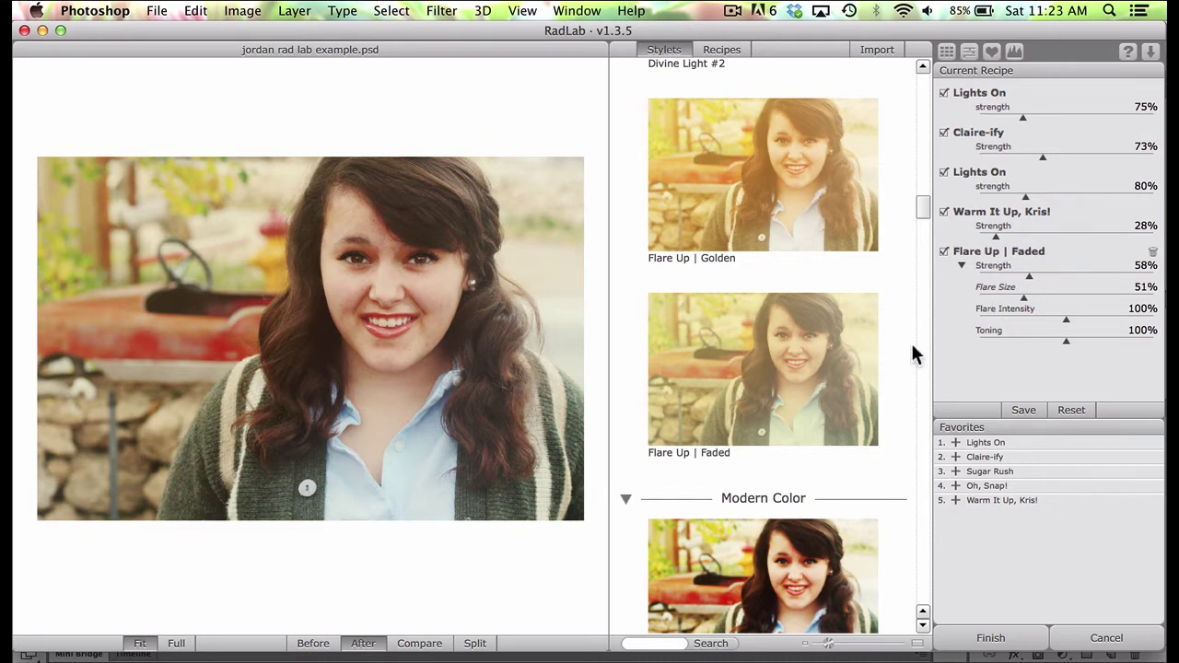
# Disable Flare Up | Faded and add the Rusty Cage stylet to the recipe at 52% strength.
pyautogui.click(944, 249)
pyautogui.scroll(-8, 915, 276)
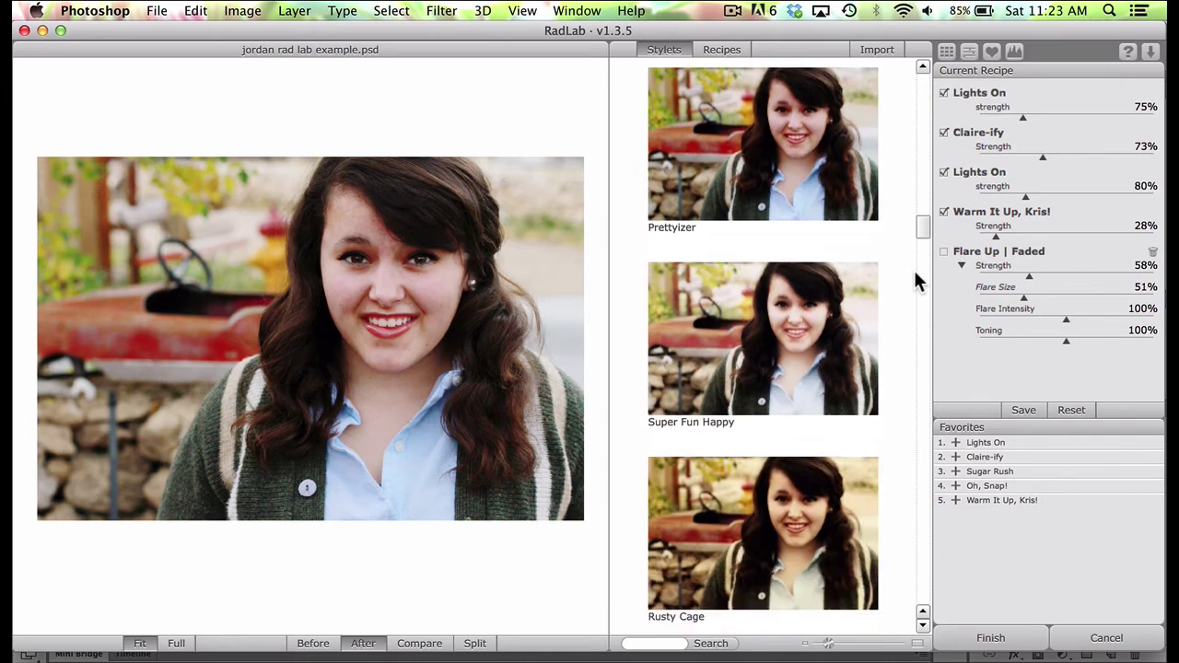
pyautogui.scroll(-4, 915, 273)
pyautogui.click(802, 364)
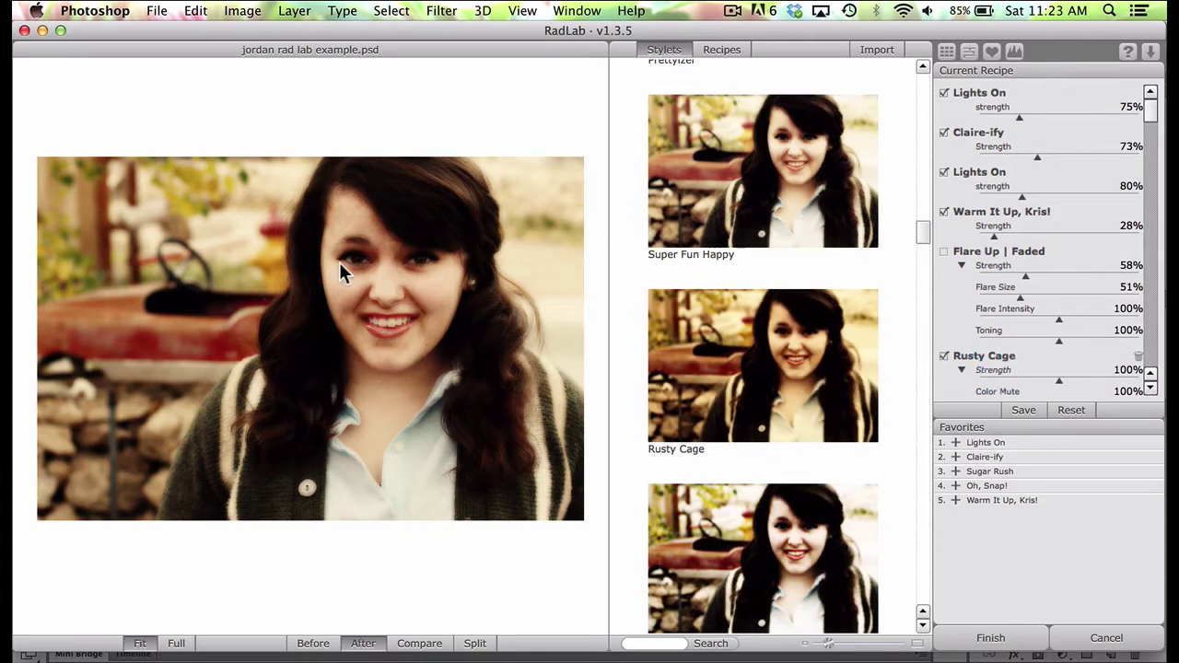
pyautogui.scroll(-1, 1059, 281)
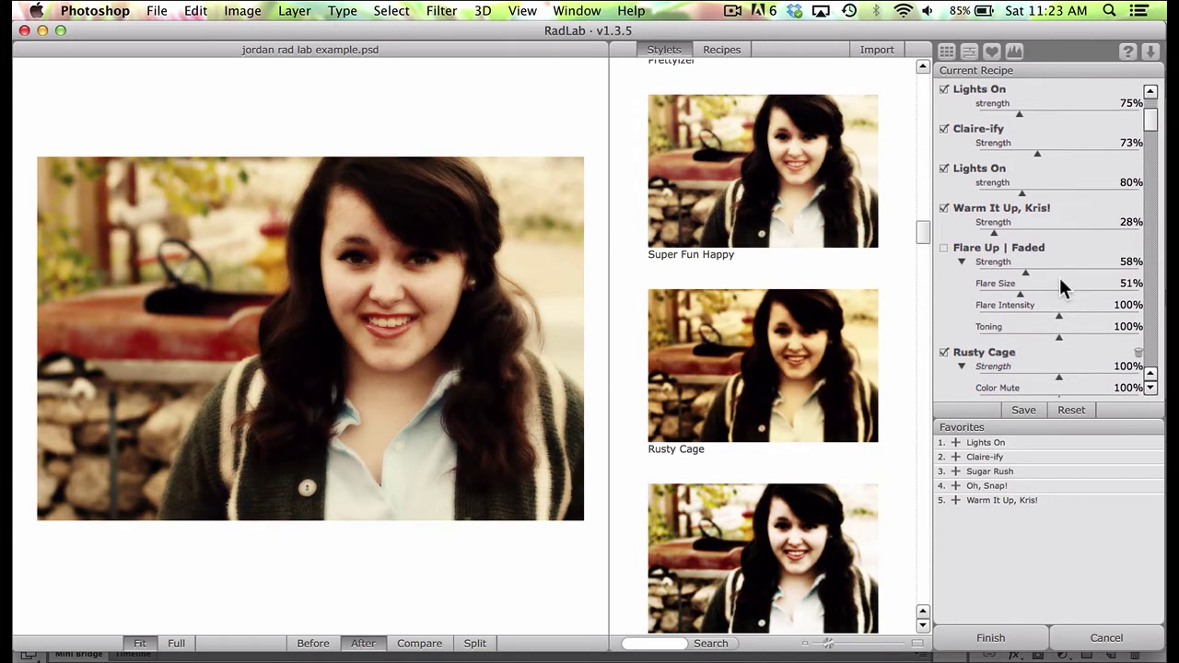
pyautogui.scroll(-3, 1059, 281)
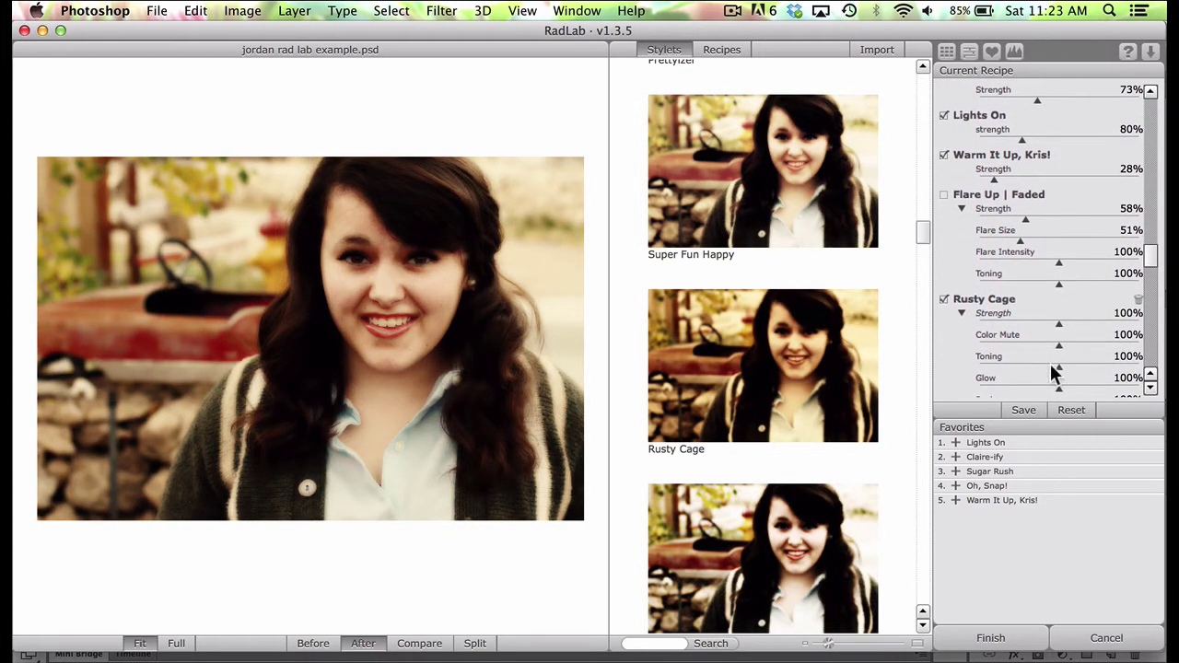
pyautogui.click(1019, 319)
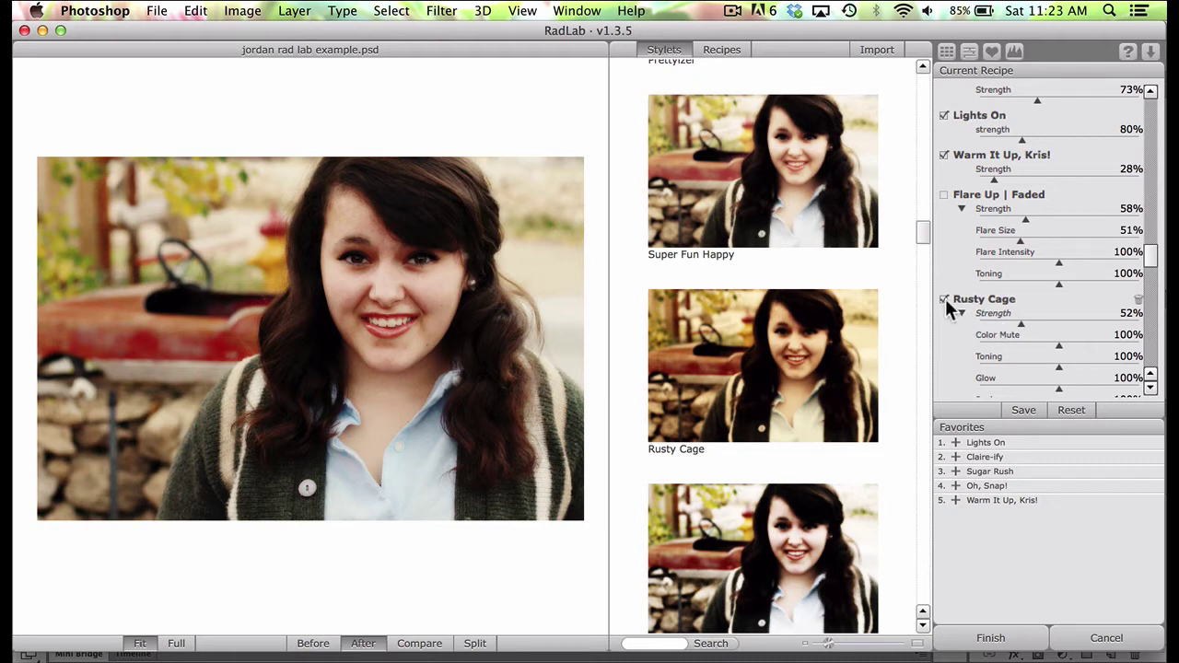
# Remove the Rusty Cage stylet from the recipe and preview its effect on the photo.
pyautogui.click(1140, 307)
pyautogui.click(774, 362)
# Add the SX-70 stylet from the Vintage Color group to the recipe and remove Flare Up | Faded.
pyautogui.scroll(-4, 774, 368)
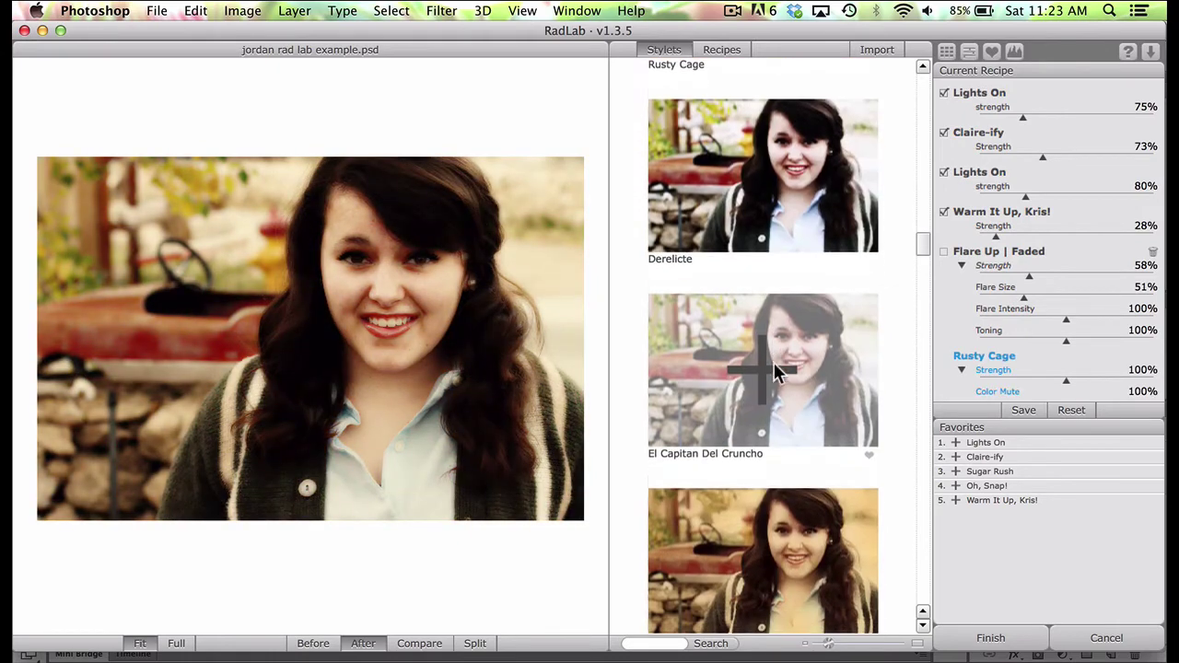
pyautogui.scroll(-9, 774, 362)
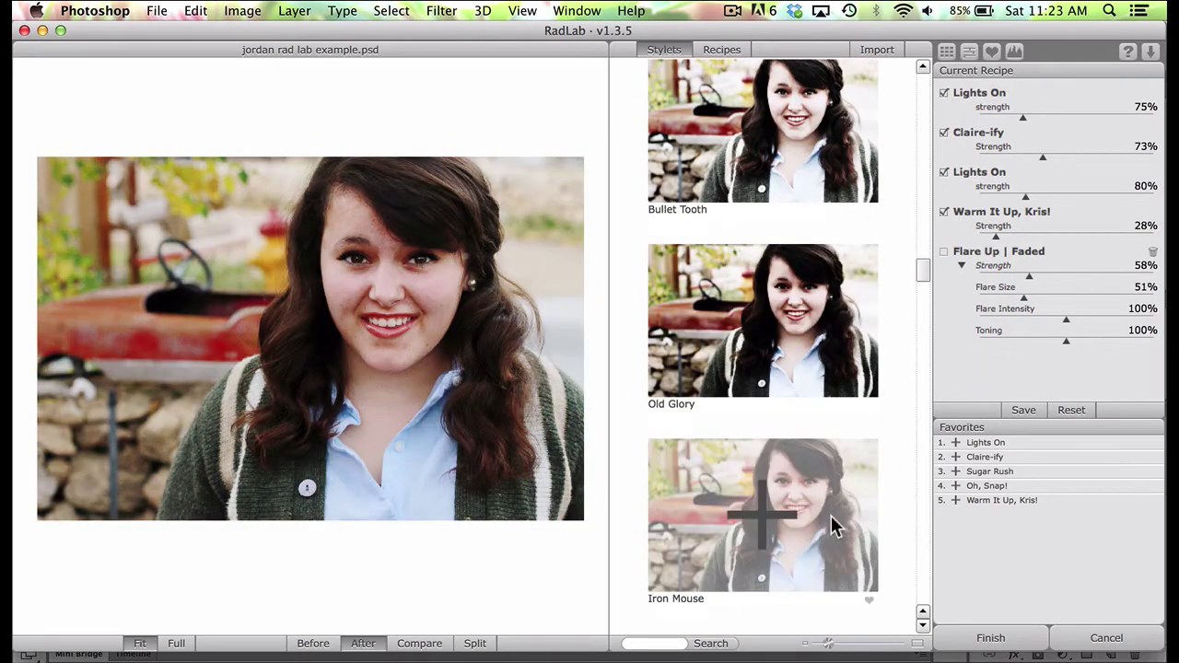
pyautogui.scroll(-6, 831, 520)
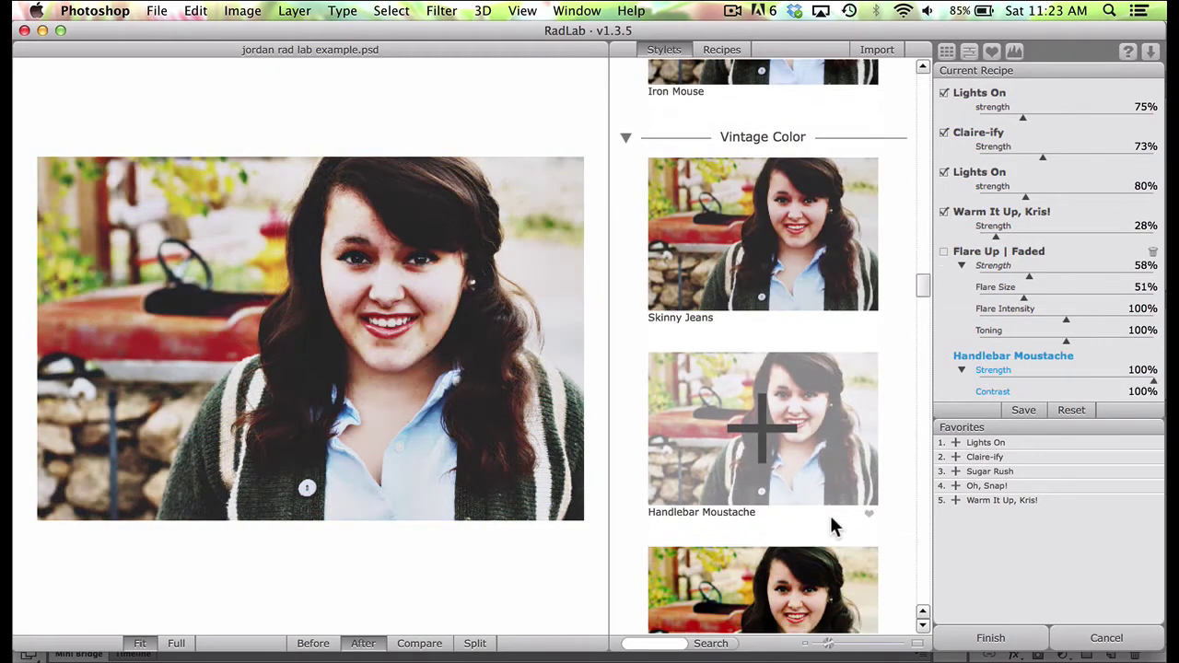
pyautogui.scroll(-8, 905, 248)
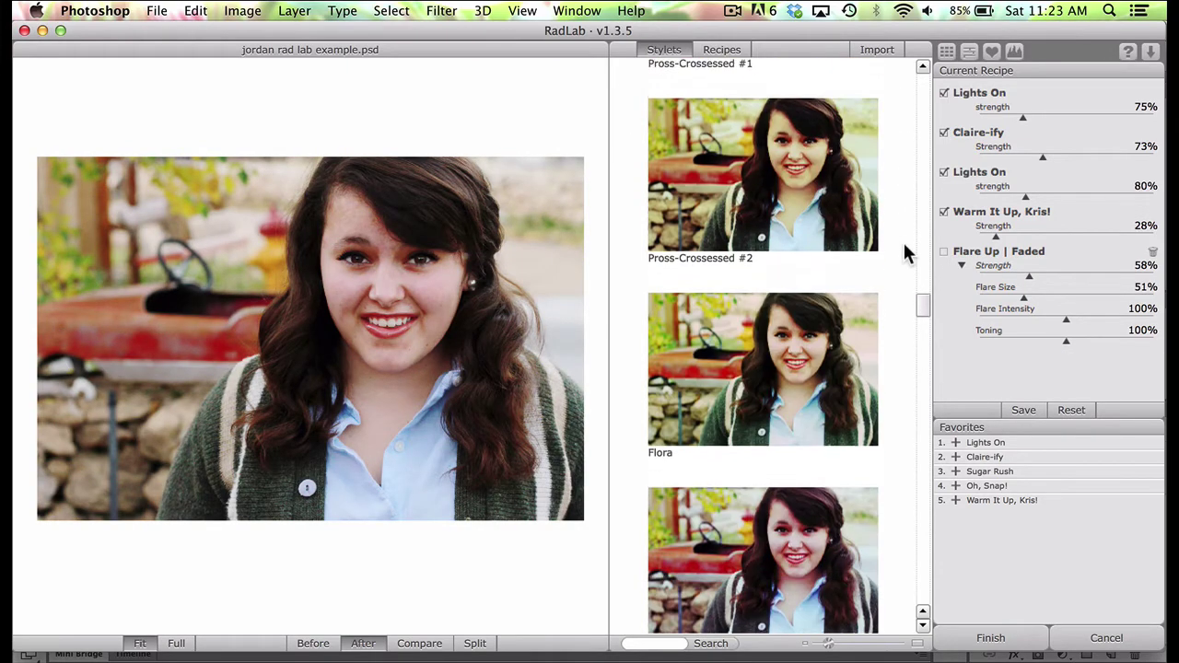
pyautogui.scroll(-4, 904, 245)
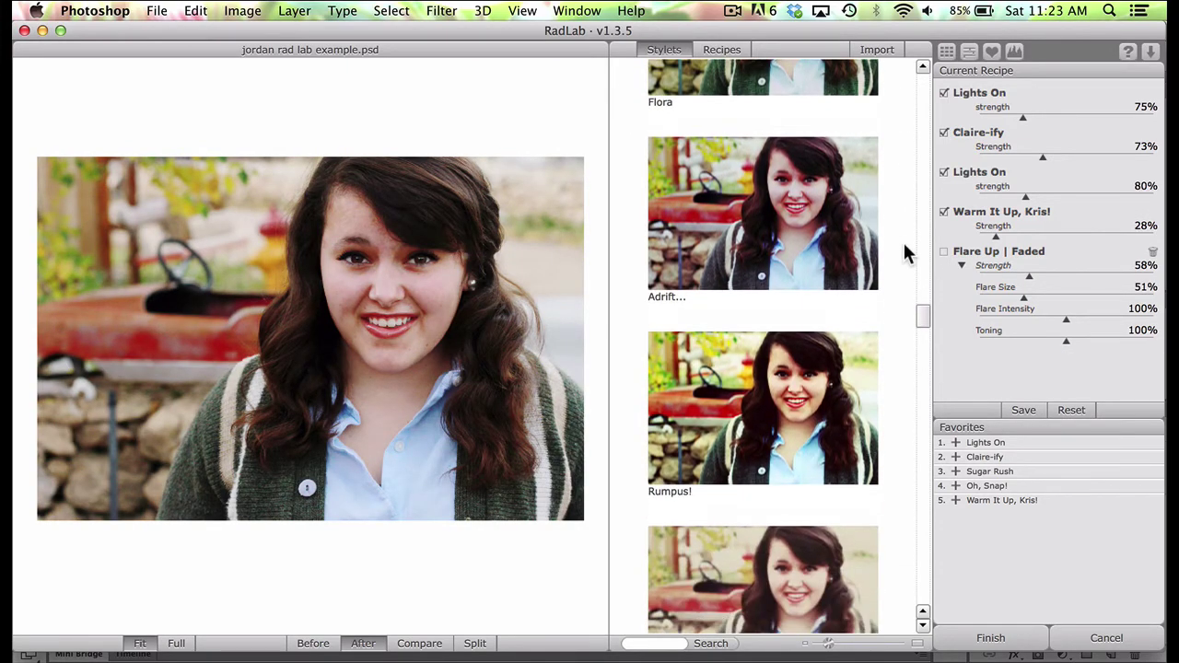
pyautogui.scroll(-3, 902, 253)
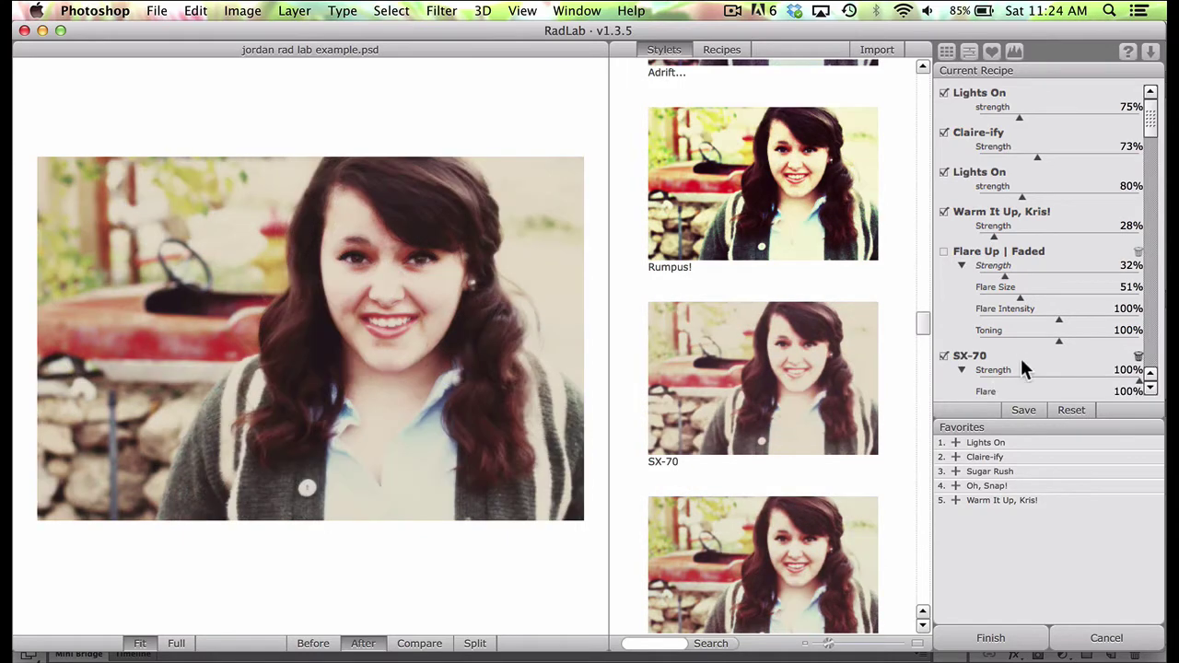
pyautogui.click(847, 371)
pyautogui.click(1138, 251)
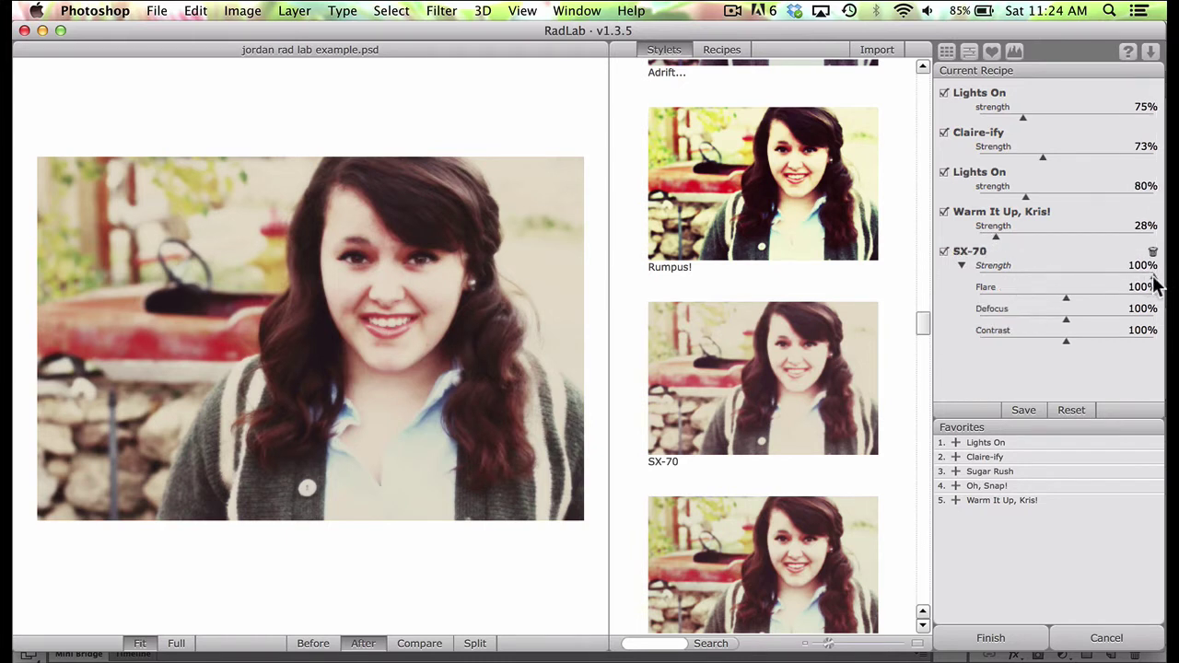
# Try SX-70 at about 59% strength with reduced defocus and remove it from the recipe.
pyautogui.moveTo(1154, 274); pyautogui.dragTo(1084, 283)
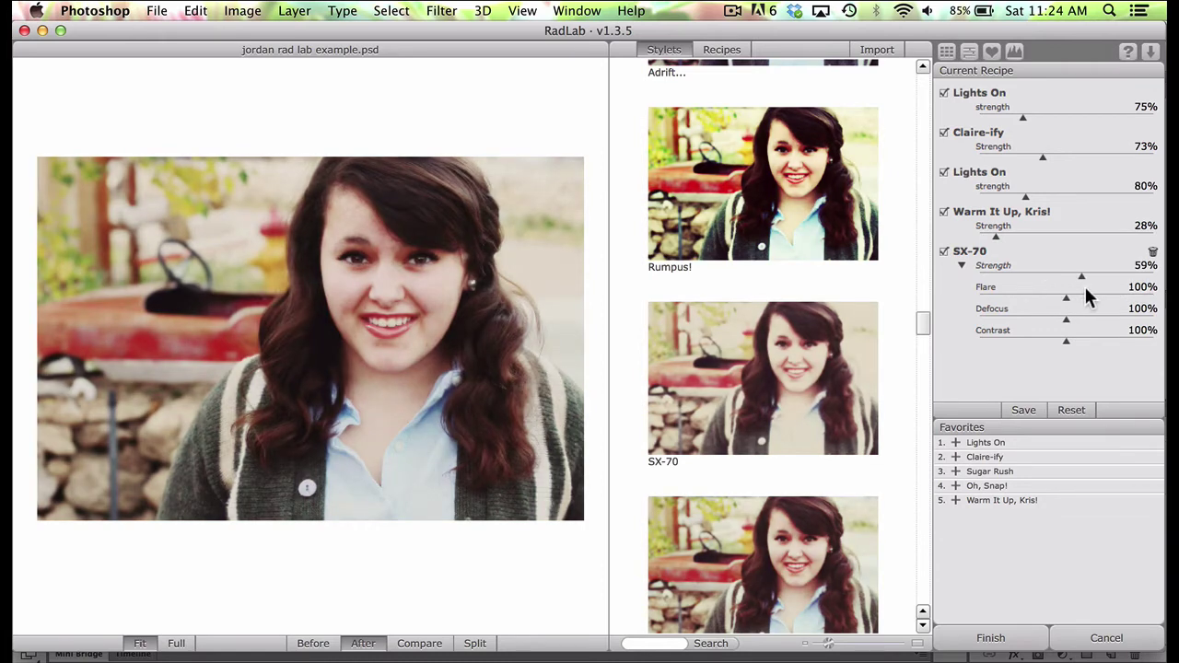
pyautogui.moveTo(1106, 270); pyautogui.dragTo(1101, 275)
pyautogui.moveTo(1066, 324); pyautogui.dragTo(1024, 321)
pyautogui.click(1153, 251)
# Try the Grandma's Tap Shoes stylet in the recipe at 48% strength and remove it.
pyautogui.click(867, 387)
pyautogui.scroll(-10, 866, 391)
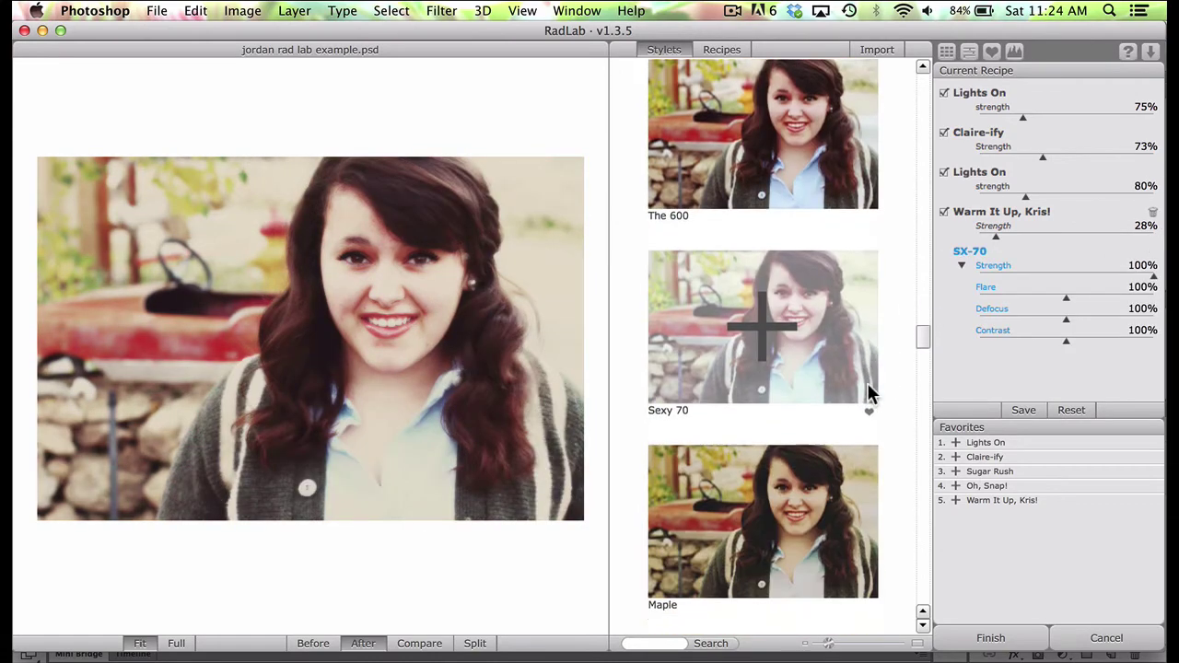
pyautogui.scroll(-5, 891, 322)
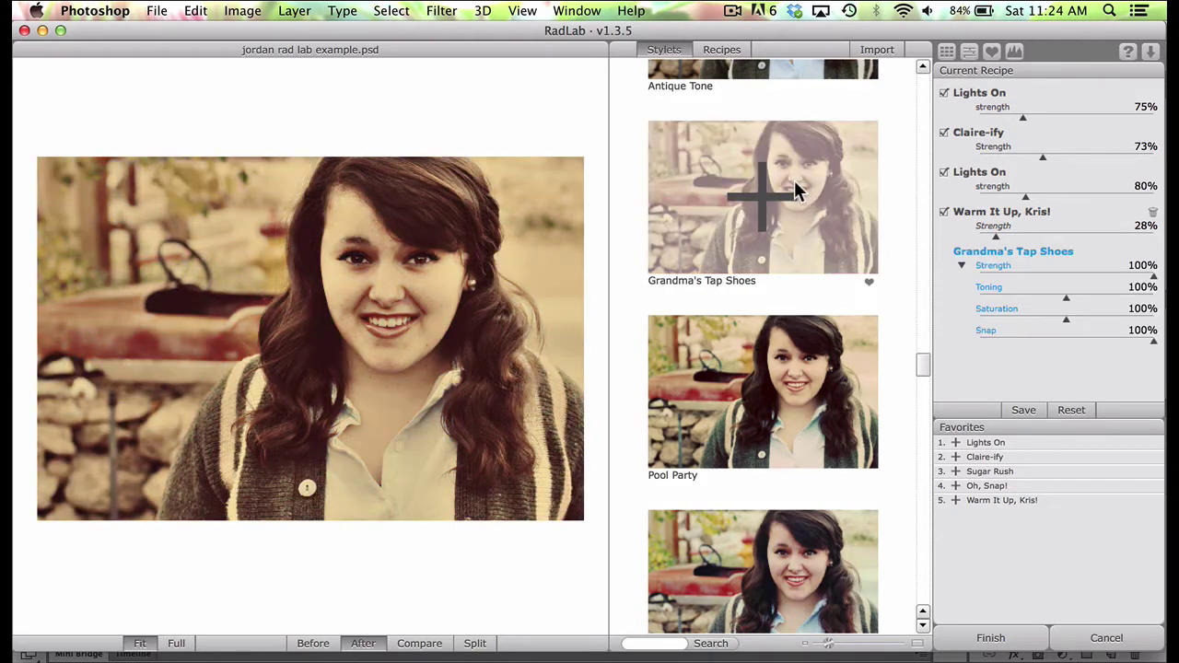
pyautogui.click(794, 179)
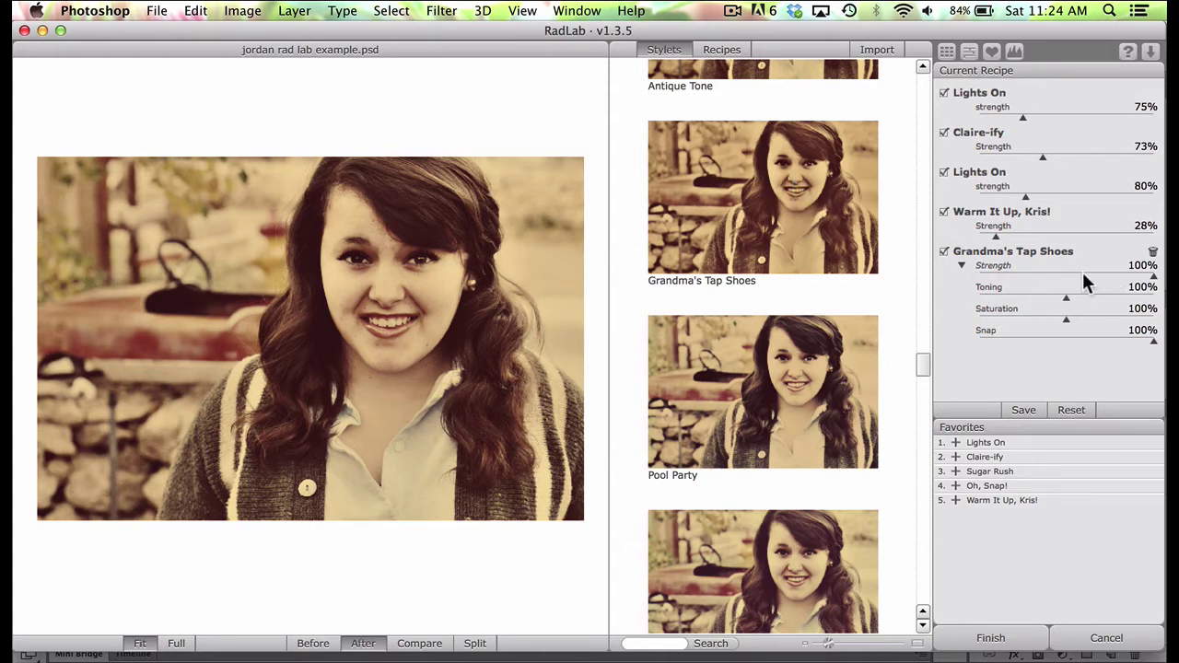
pyautogui.moveTo(1082, 275)
pyautogui.mouseDown()
pyautogui.moveTo(1055, 275)
pyautogui.moveTo(1064, 282)
pyautogui.mouseUp()
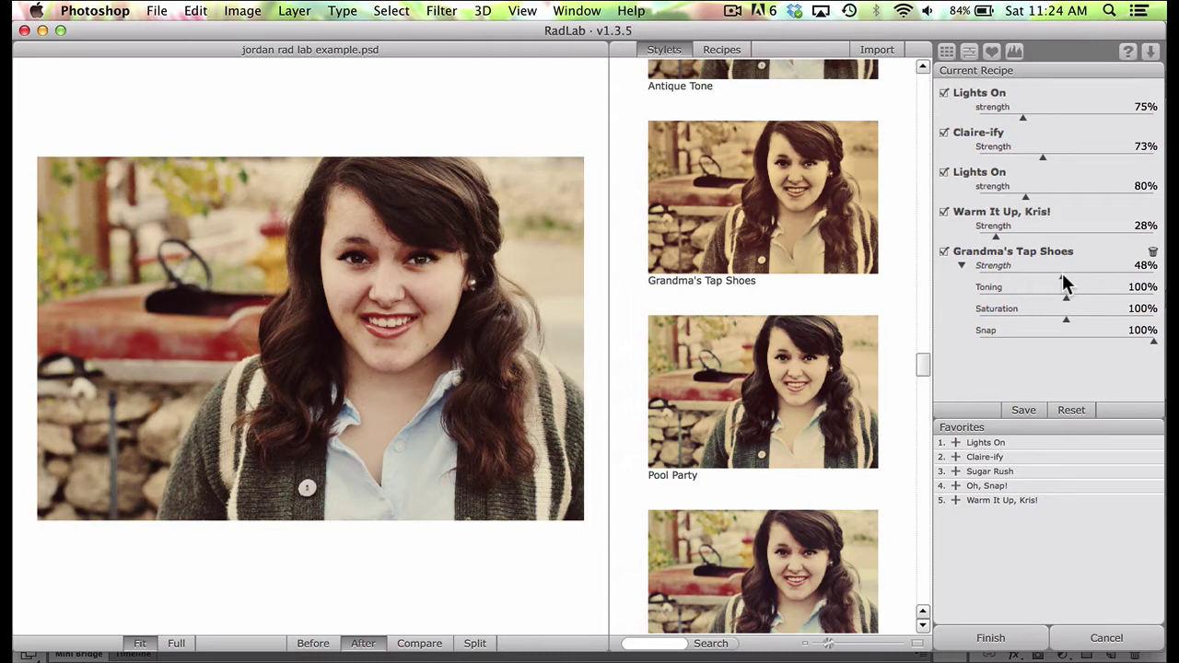
pyautogui.click(1152, 253)
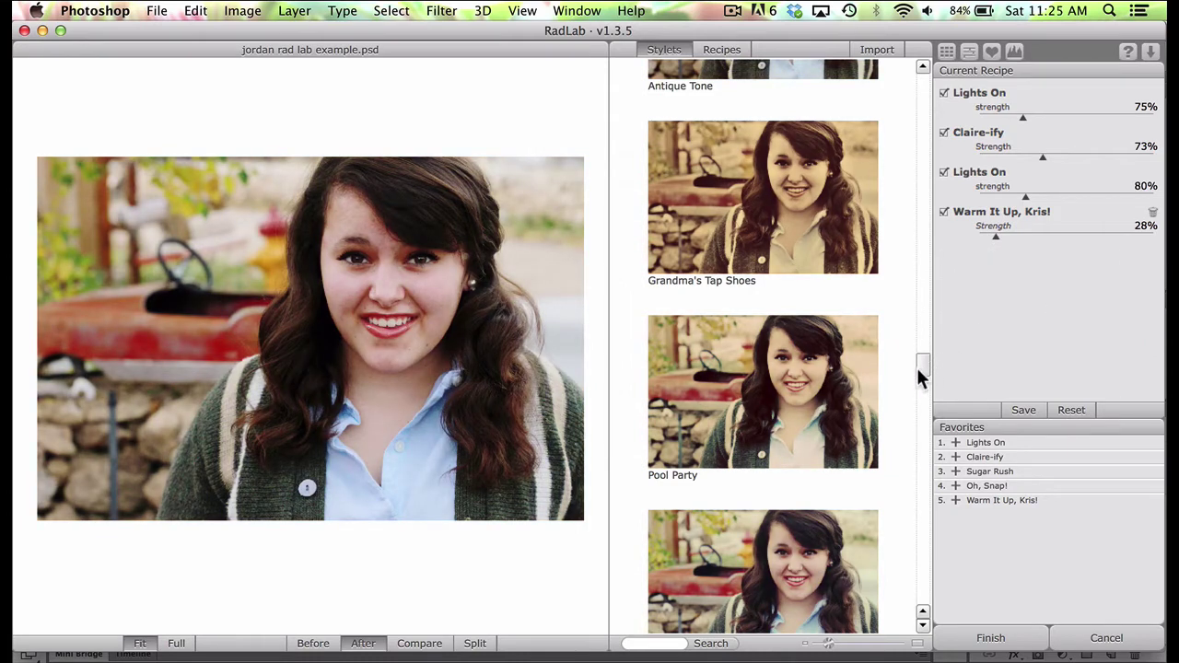
# Preview the Grandma's Tap Shoes and Pool Party stylets on the photo.
pyautogui.click(861, 368)
pyautogui.click(835, 219)
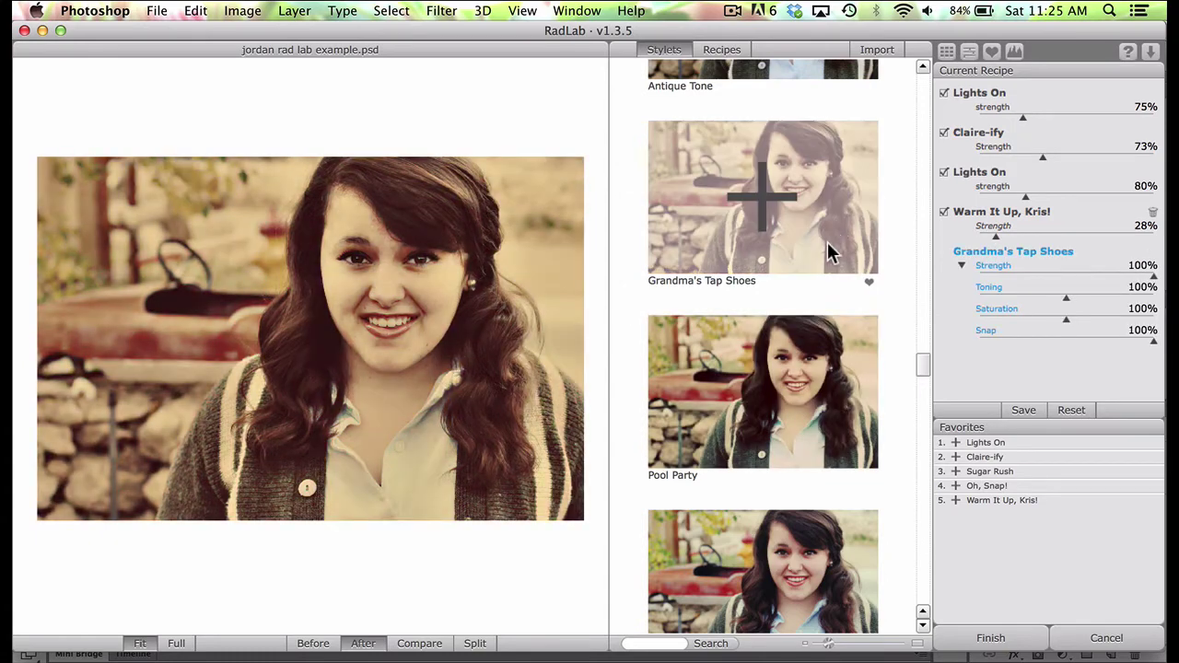
pyautogui.click(836, 364)
pyautogui.click(838, 256)
pyautogui.click(843, 343)
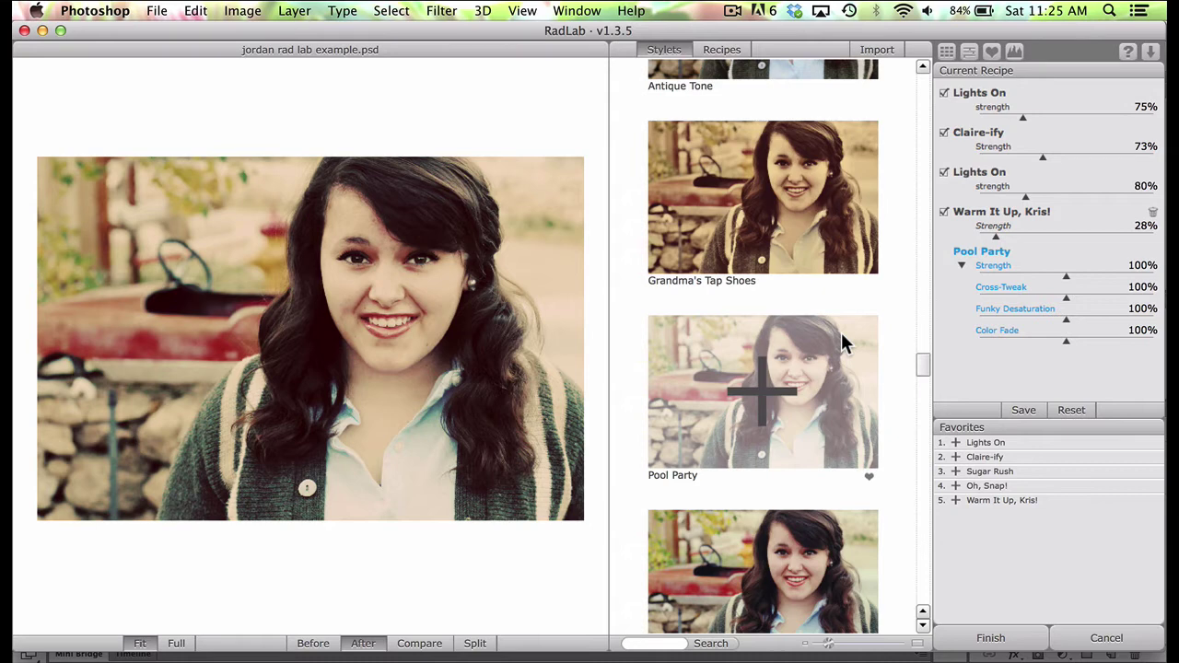
pyautogui.click(843, 343)
# Add the Old Skool stylet from the Black and White group to the recipe.
pyautogui.scroll(-10, 901, 447)
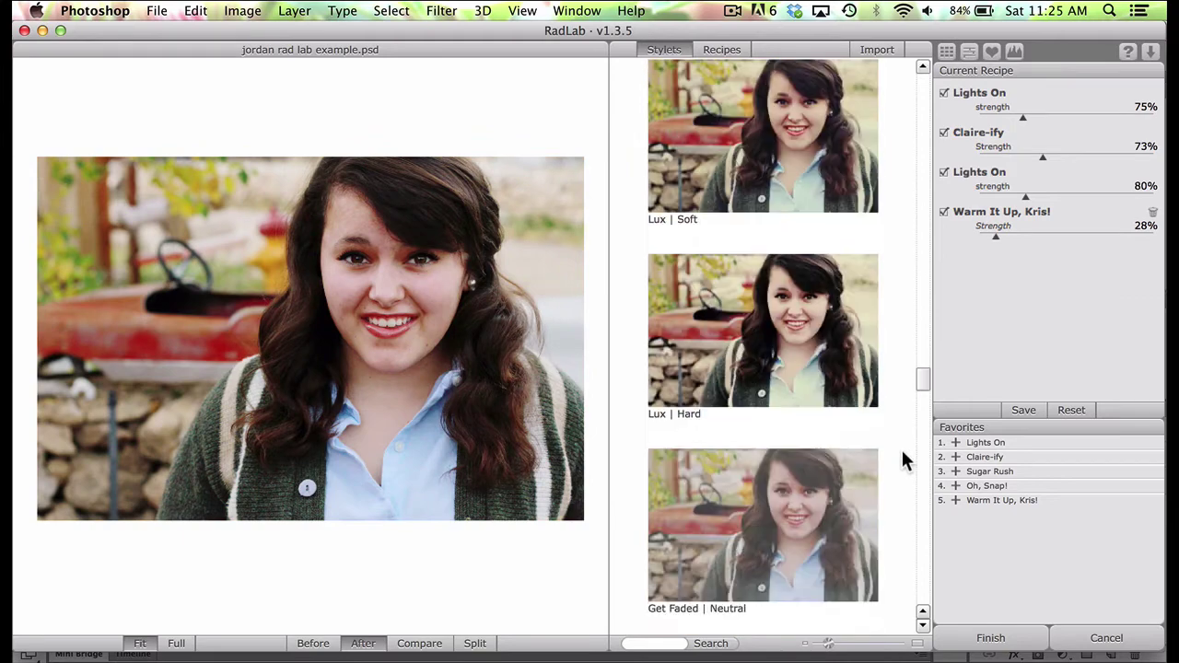
pyautogui.scroll(-10, 908, 424)
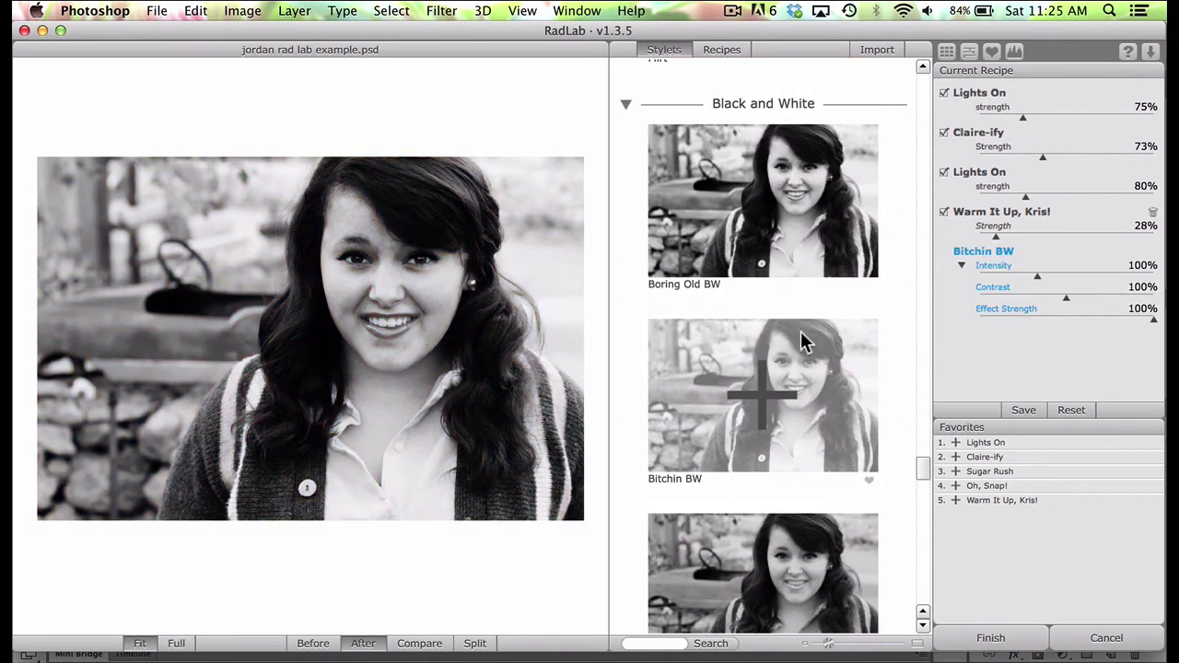
pyautogui.scroll(-4, 785, 324)
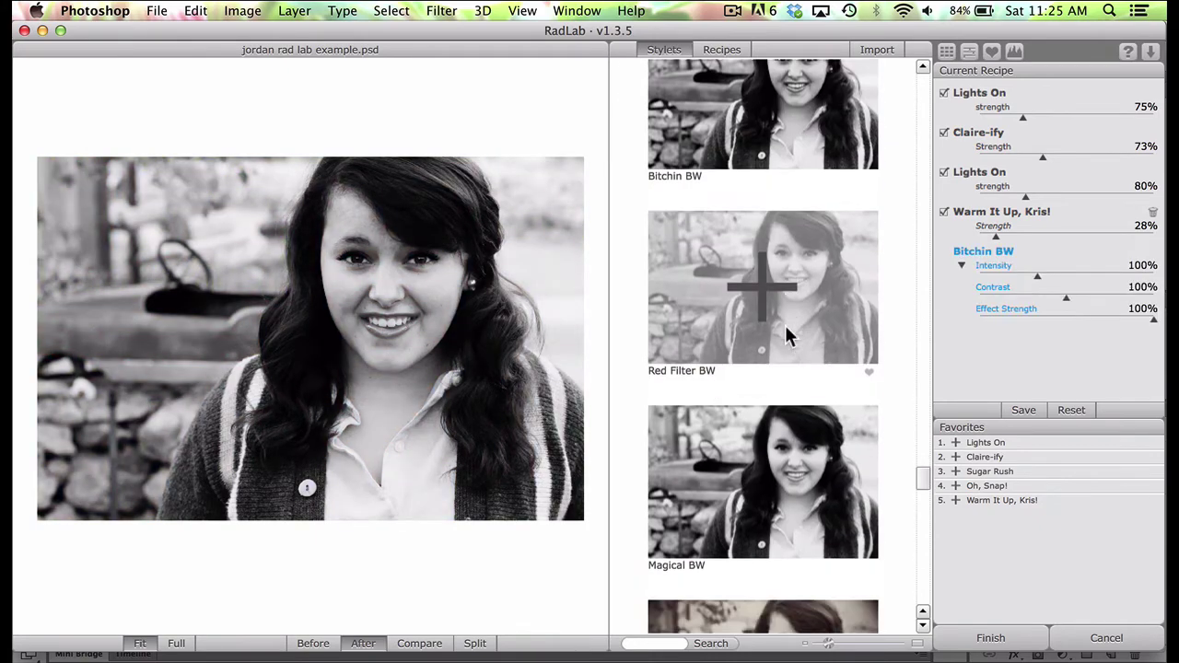
pyautogui.scroll(-5, 784, 322)
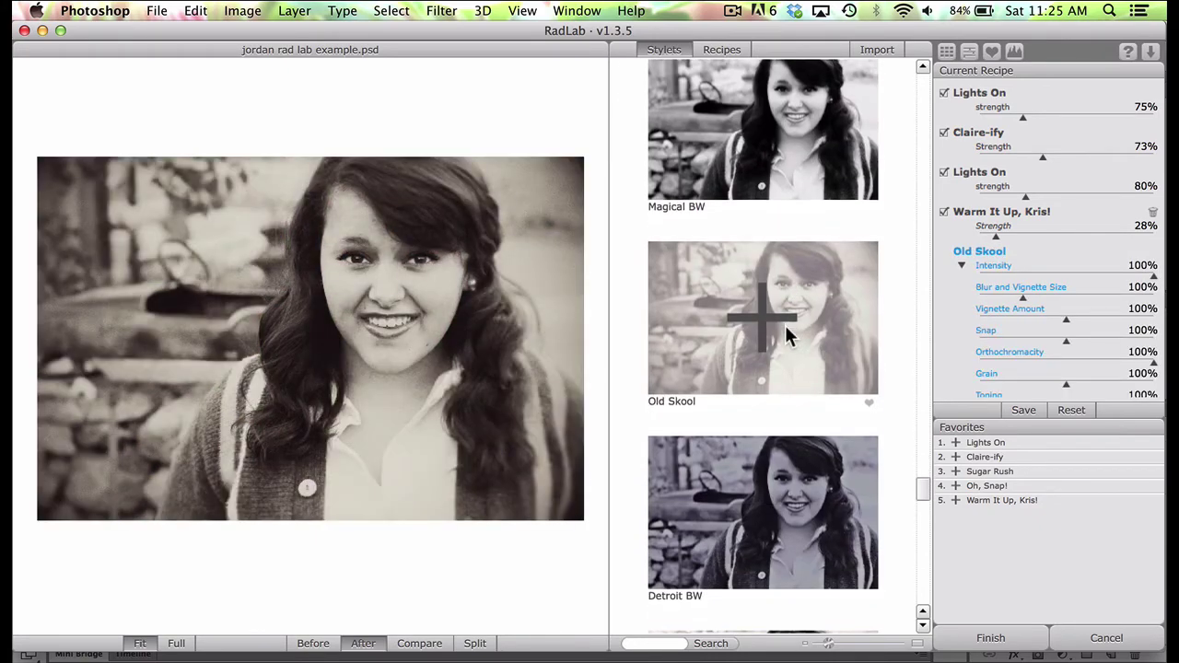
pyautogui.scroll(-3, 787, 336)
pyautogui.scroll(3, 787, 336)
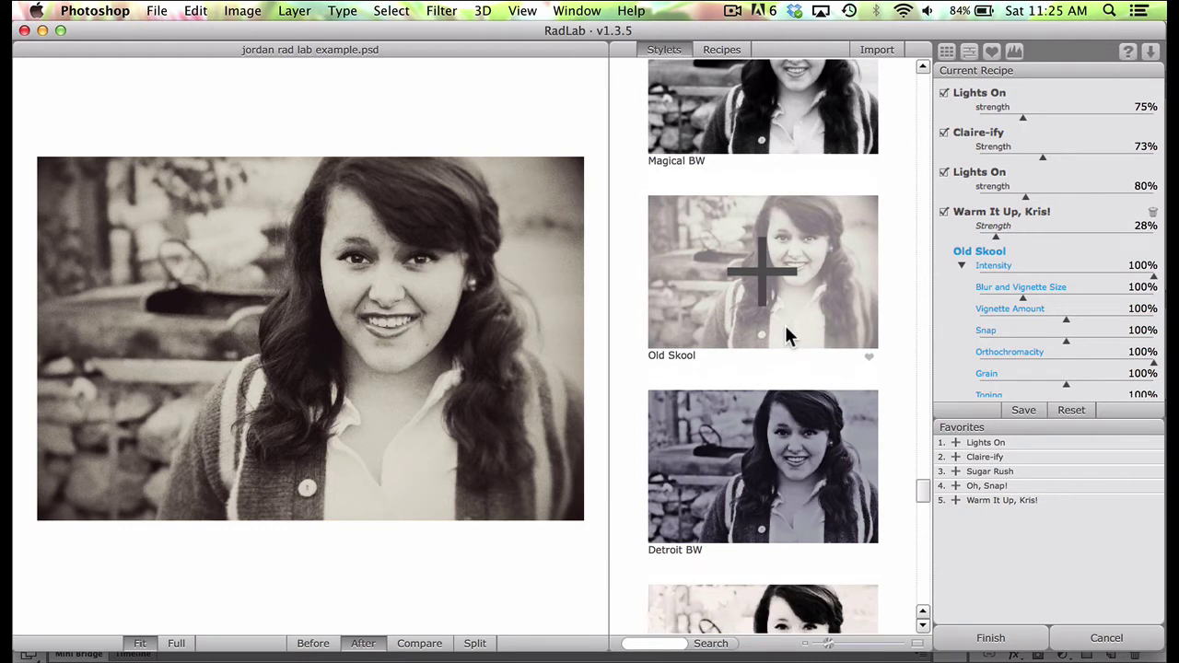
pyautogui.click(777, 279)
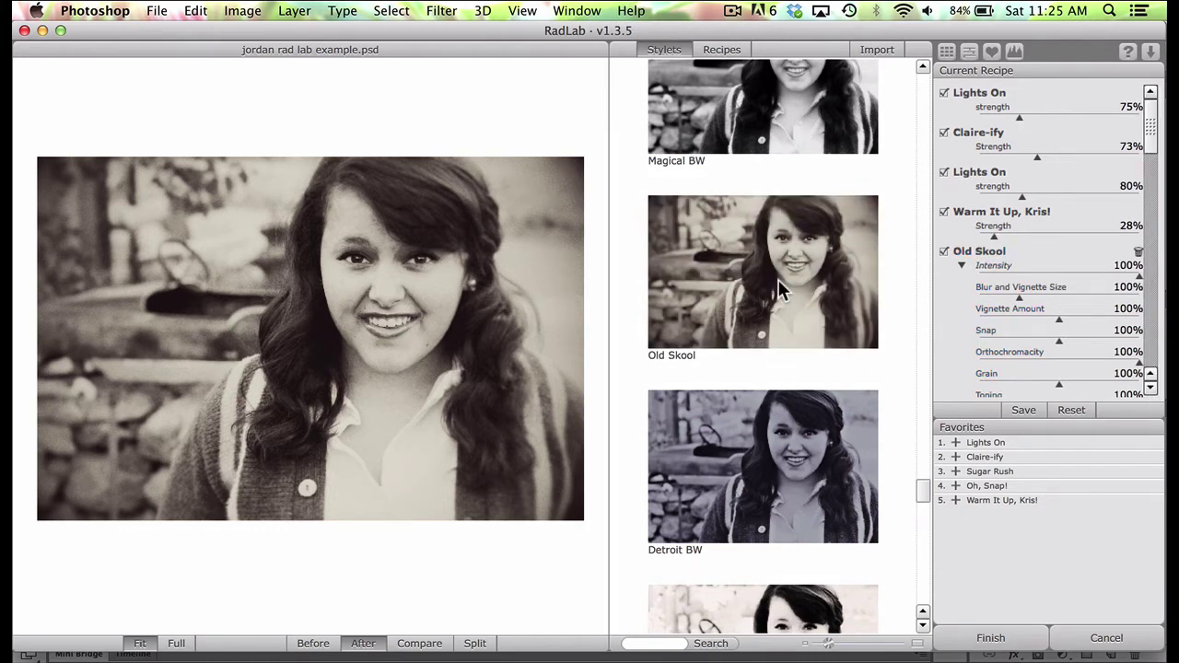
# Try Old Skool at 71%, 47% and 59% intensity and set it to 72%.
pyautogui.click(1093, 274)
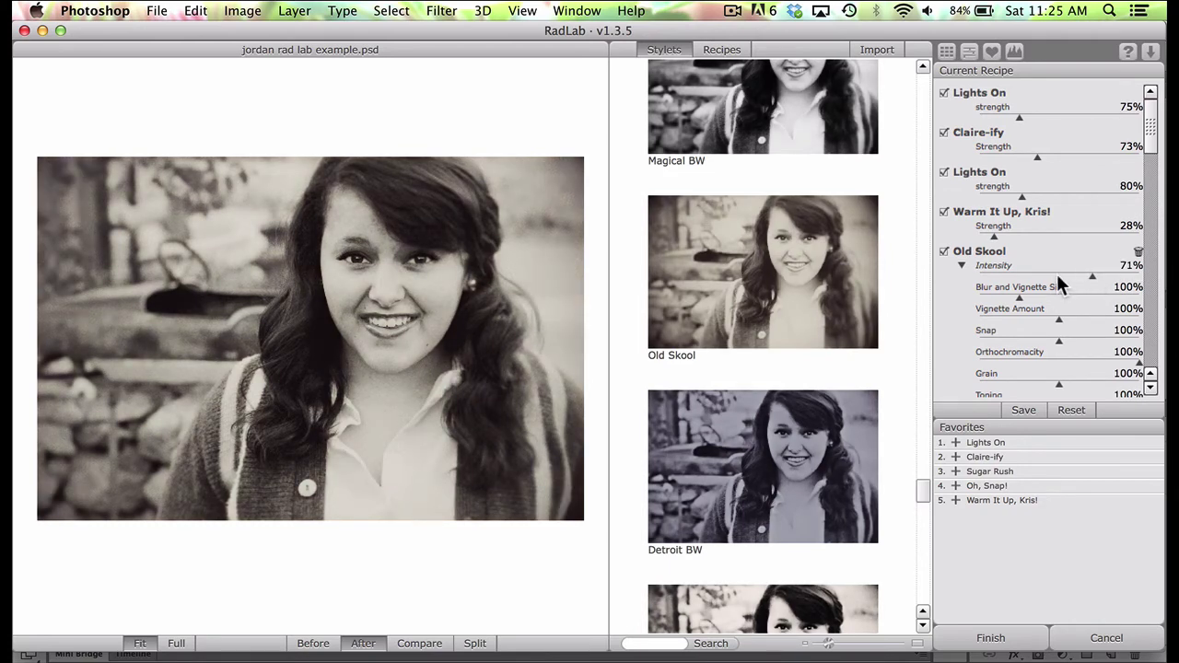
pyautogui.click(1056, 278)
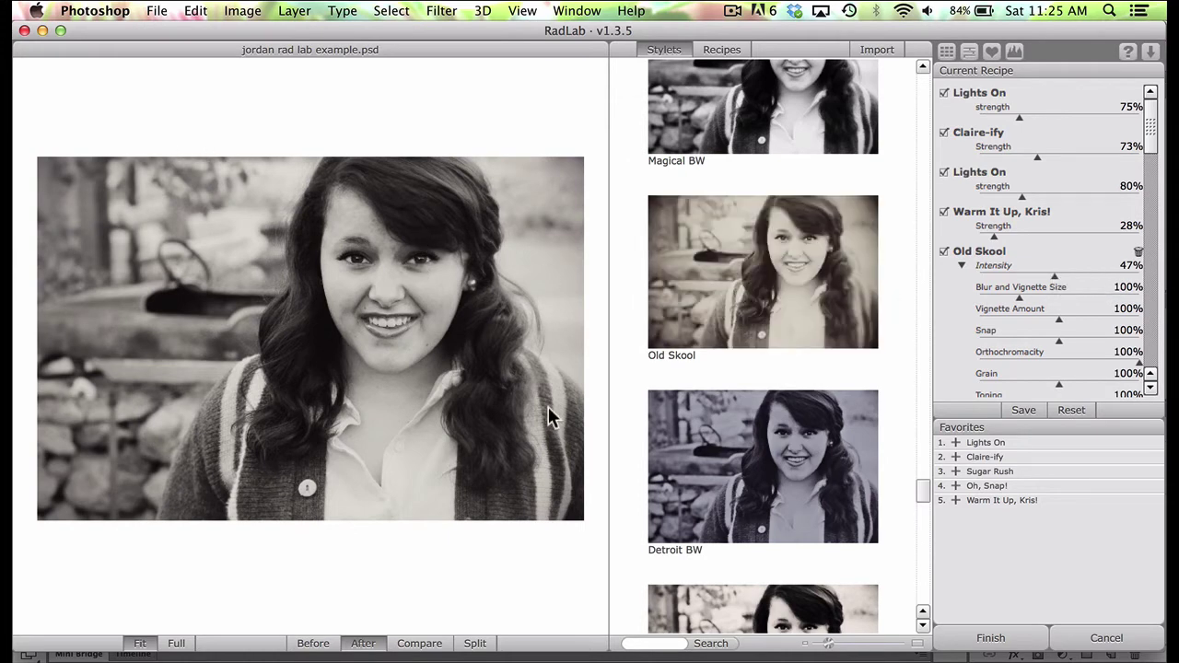
pyautogui.click(1074, 275)
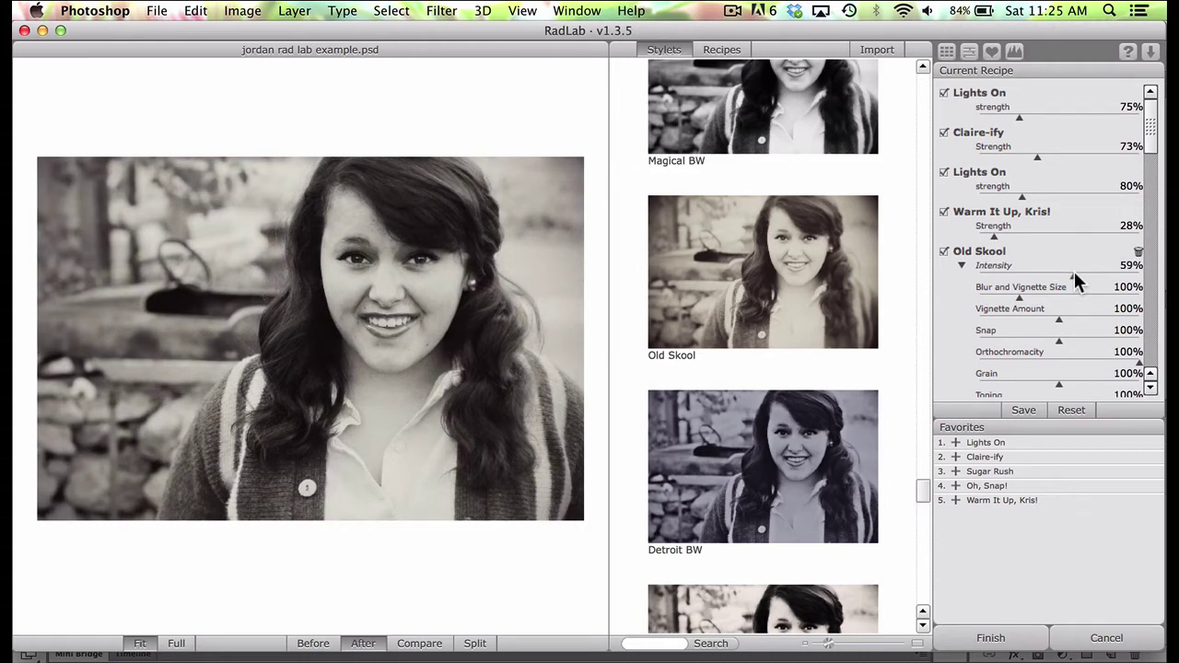
pyautogui.click(1095, 275)
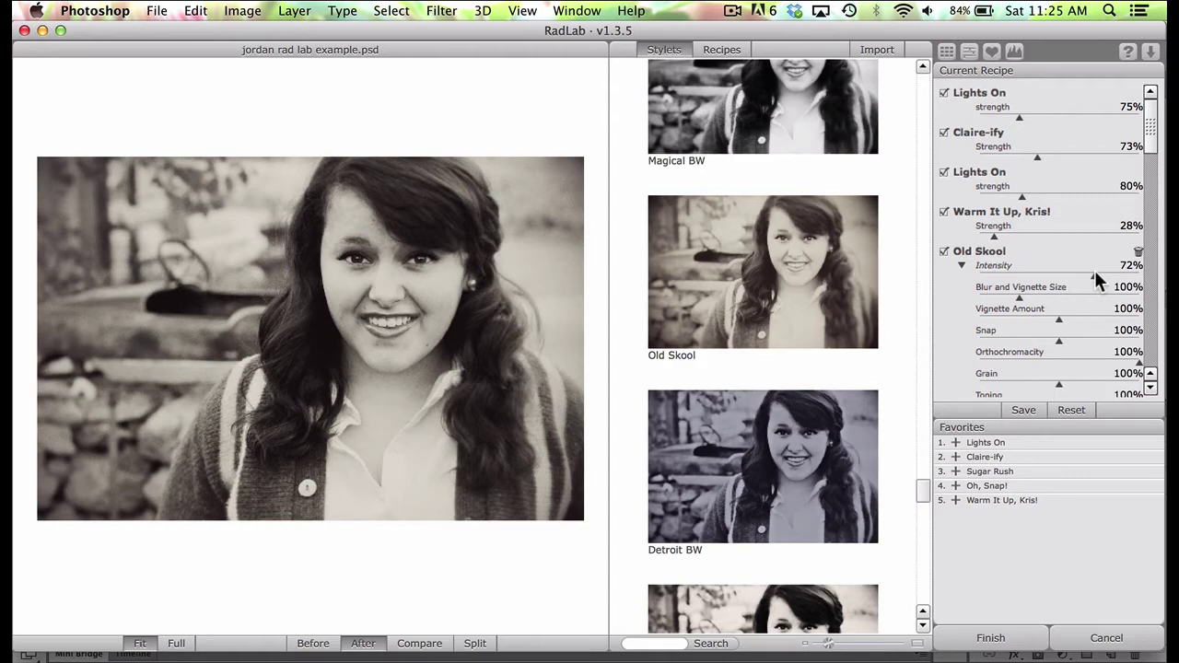
# Return to the Basic Adjustments stylets and remove Old Skool from the recipe.
pyautogui.scroll(-1, 1094, 276)
pyautogui.scroll(15, 892, 391)
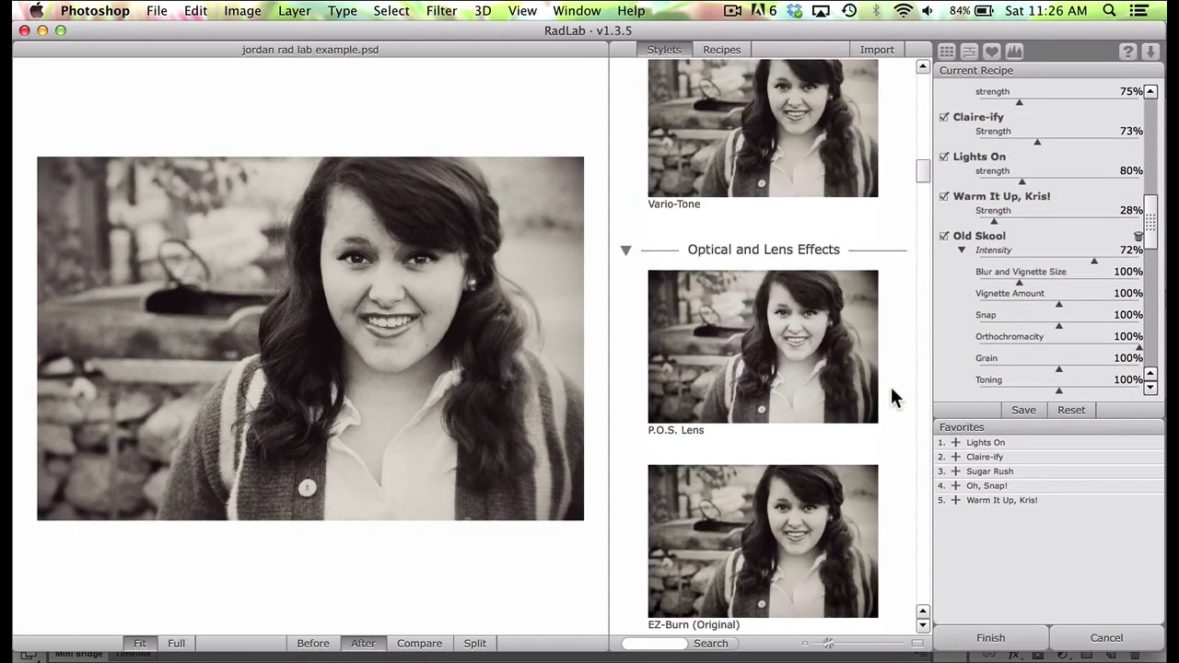
pyautogui.scroll(5, 889, 384)
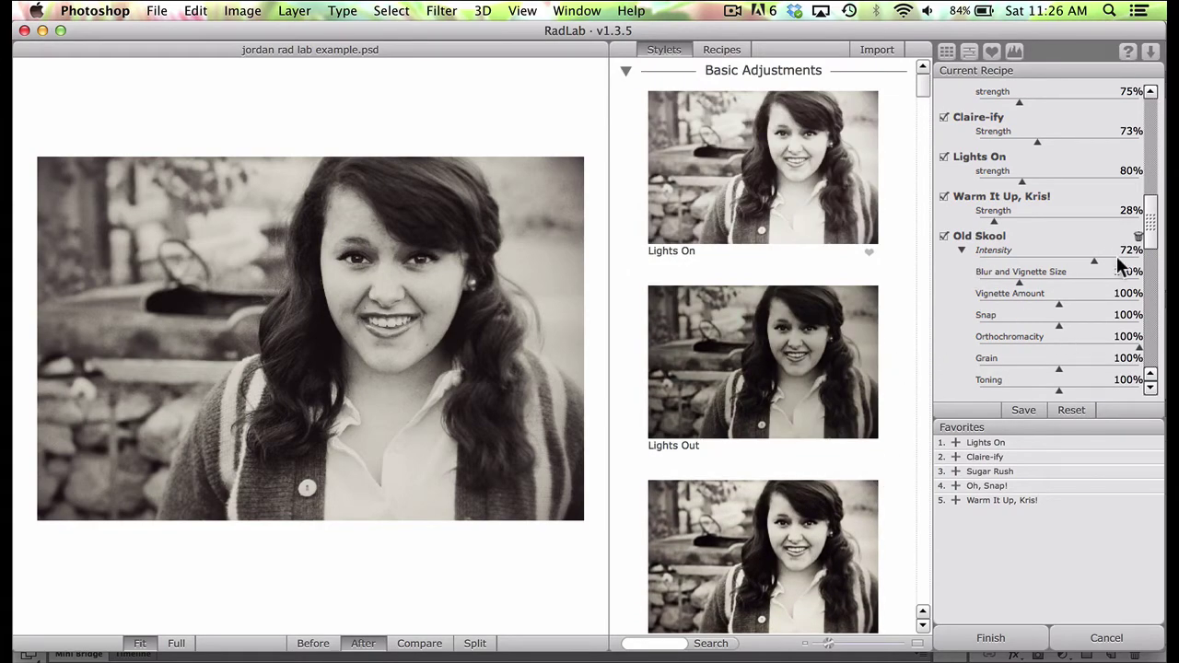
pyautogui.click(1138, 237)
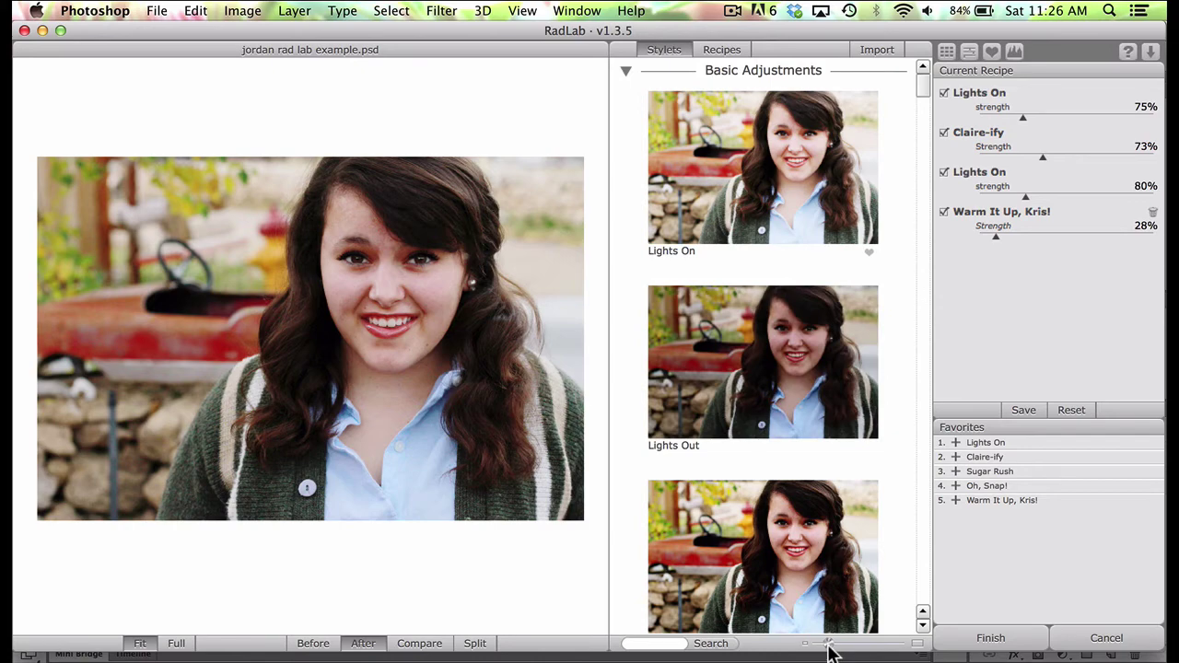
# Shrink the stylet thumbnails to a two-column layout and enlarge them back to a single column.
pyautogui.moveTo(829, 644)
pyautogui.mouseDown()
pyautogui.moveTo(841, 644)
pyautogui.moveTo(815, 644)
pyautogui.mouseUp()
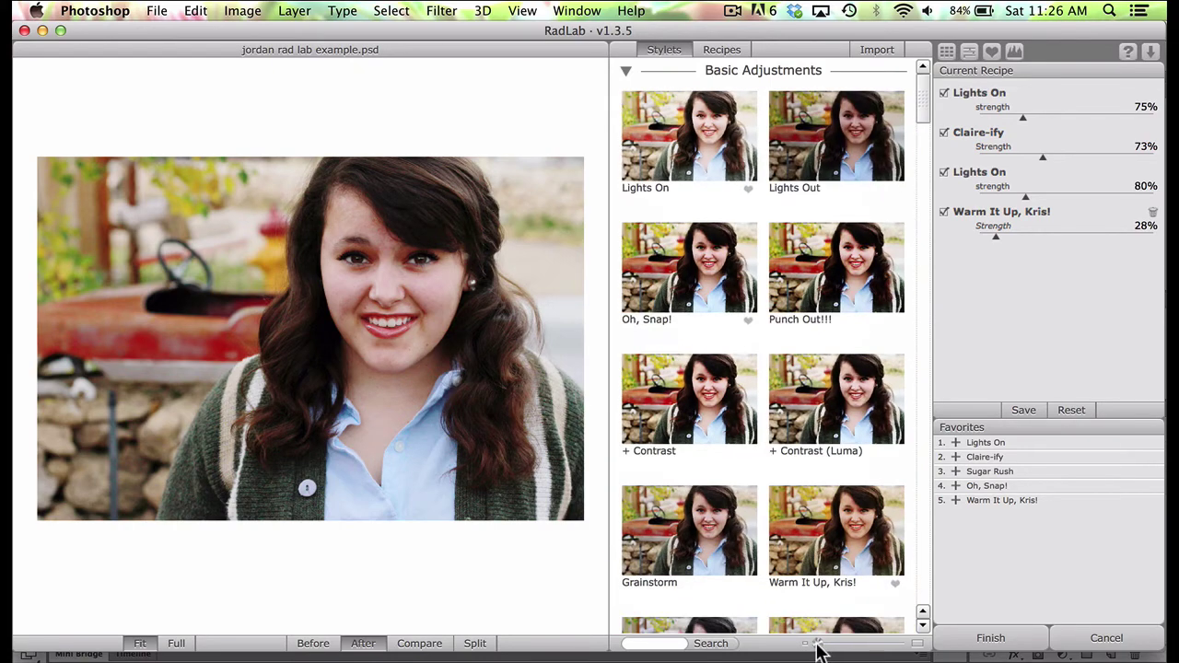
pyautogui.click(651, 236)
pyautogui.click(835, 502)
pyautogui.moveTo(818, 650); pyautogui.dragTo(832, 648)
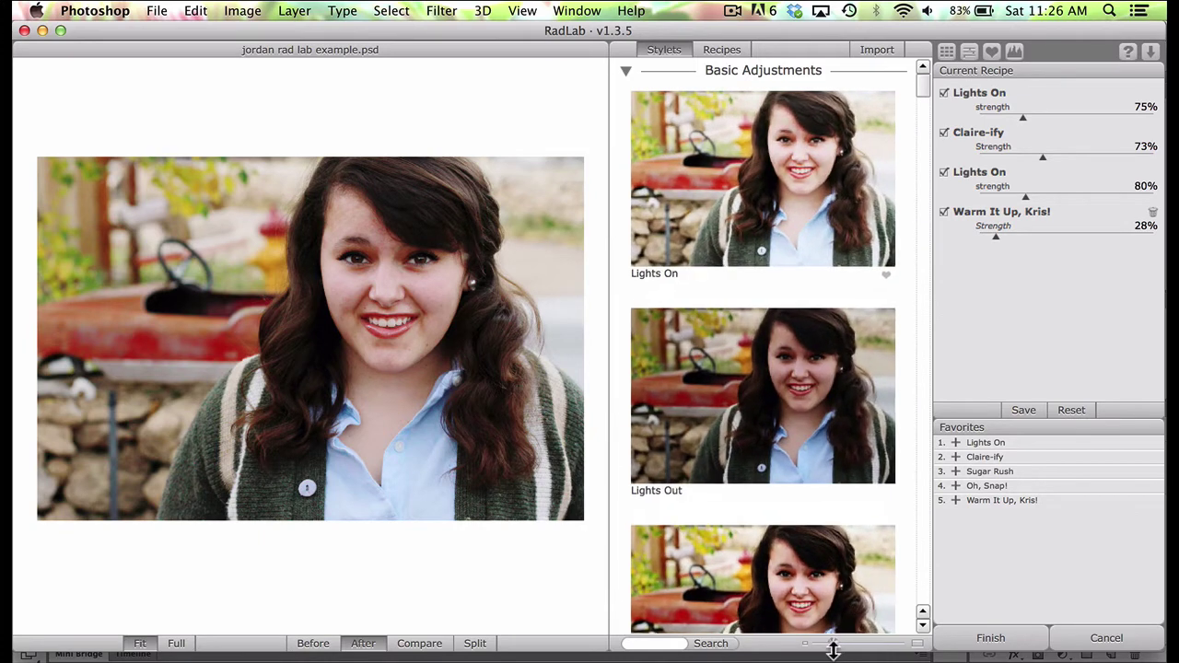
# Inspect the photo at full size and fitted, and compare its before and after versions separately and side by side.
pyautogui.click(177, 644)
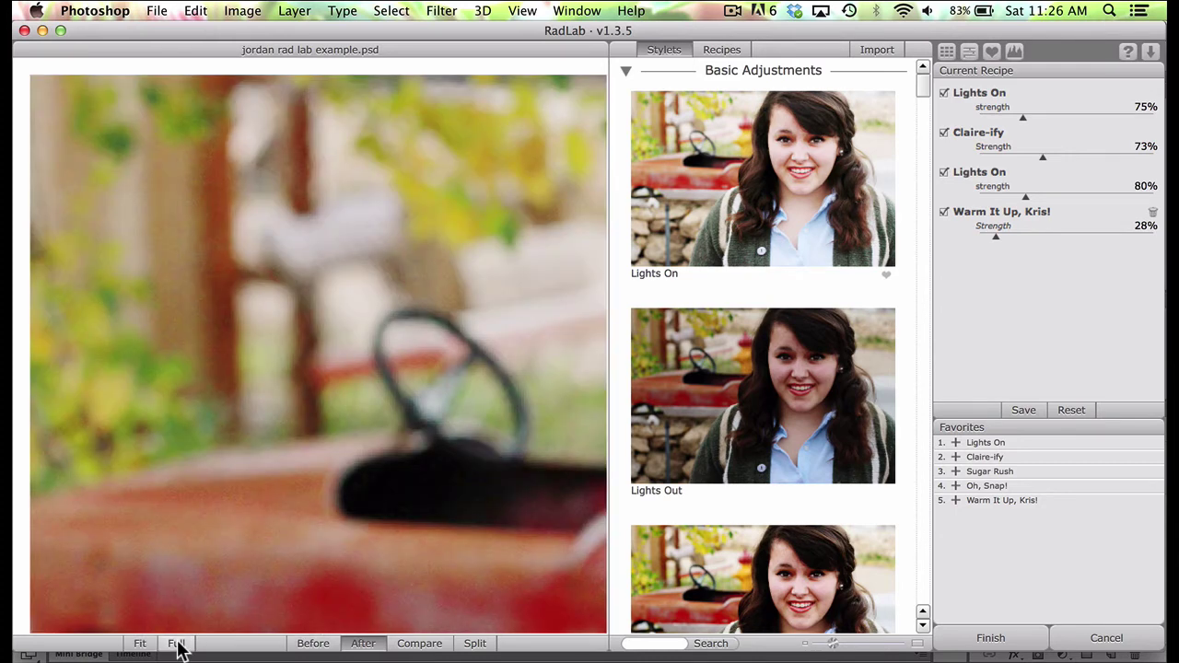
pyautogui.click(140, 644)
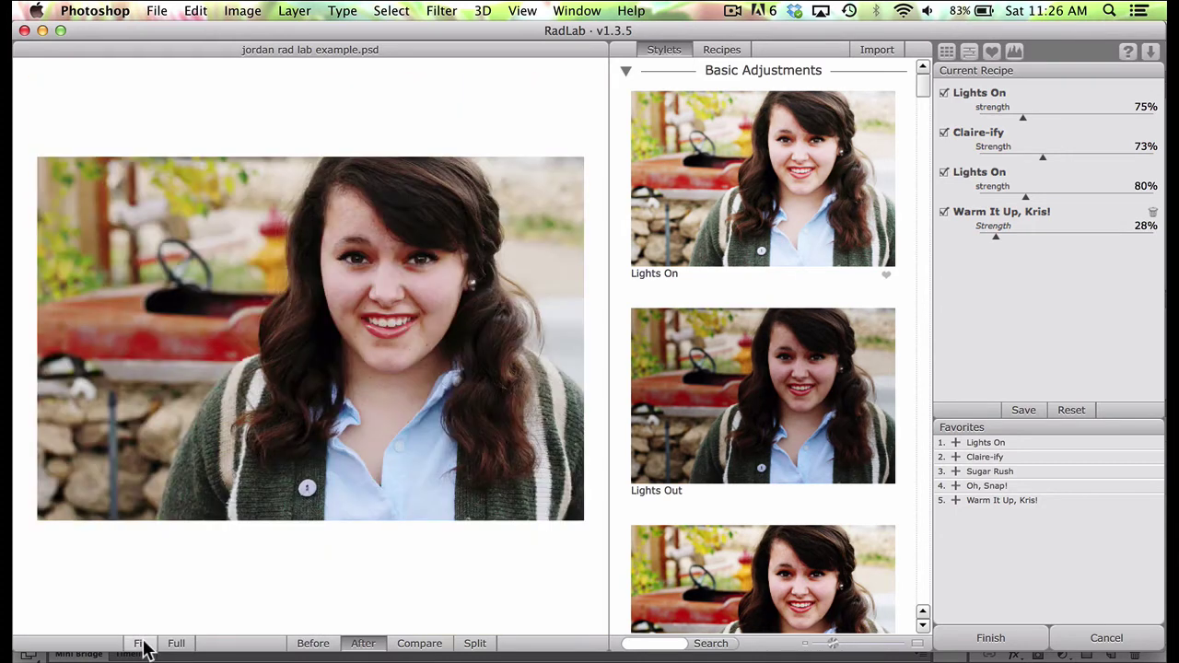
pyautogui.click(313, 649)
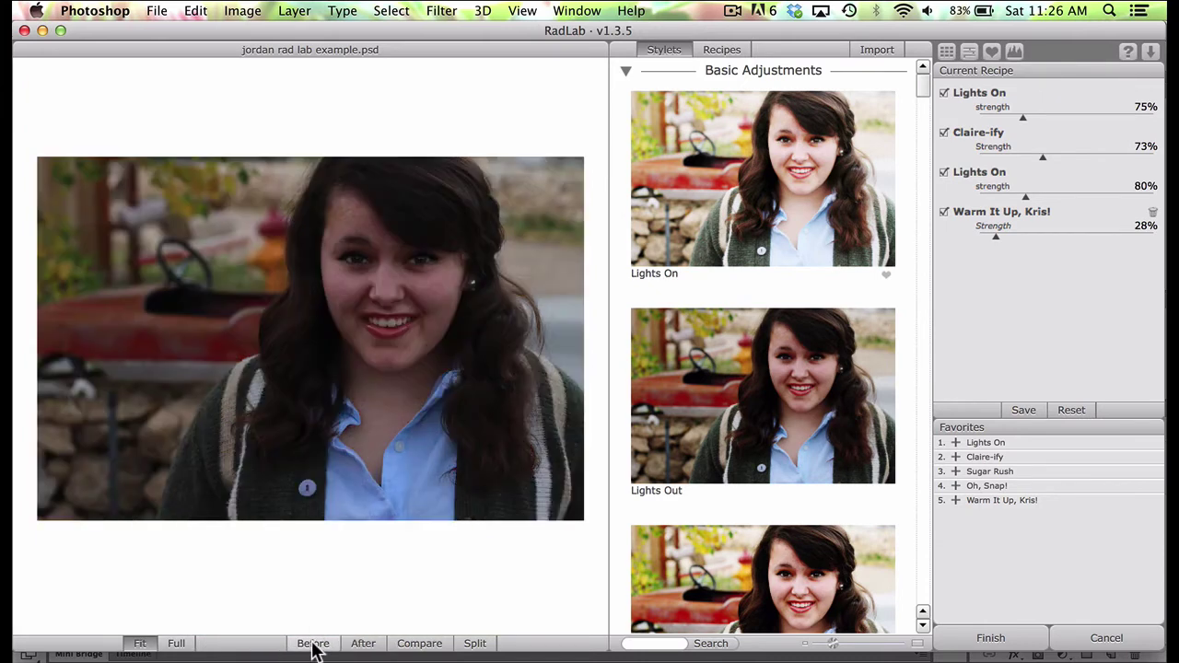
pyautogui.click(360, 648)
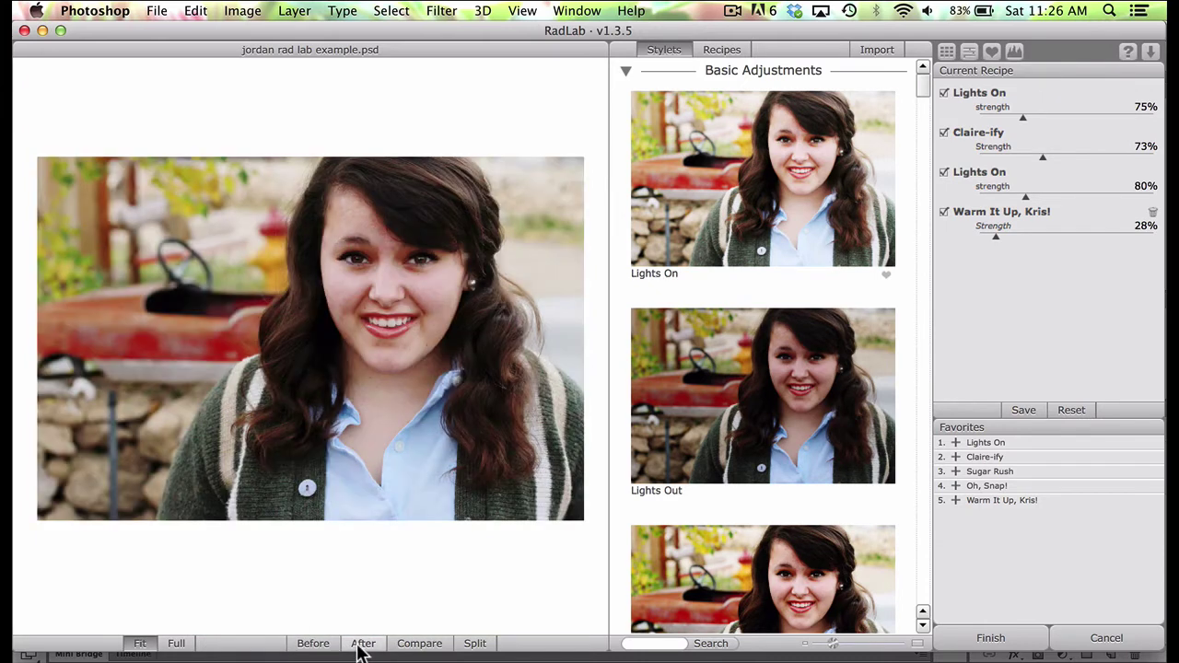
pyautogui.click(422, 645)
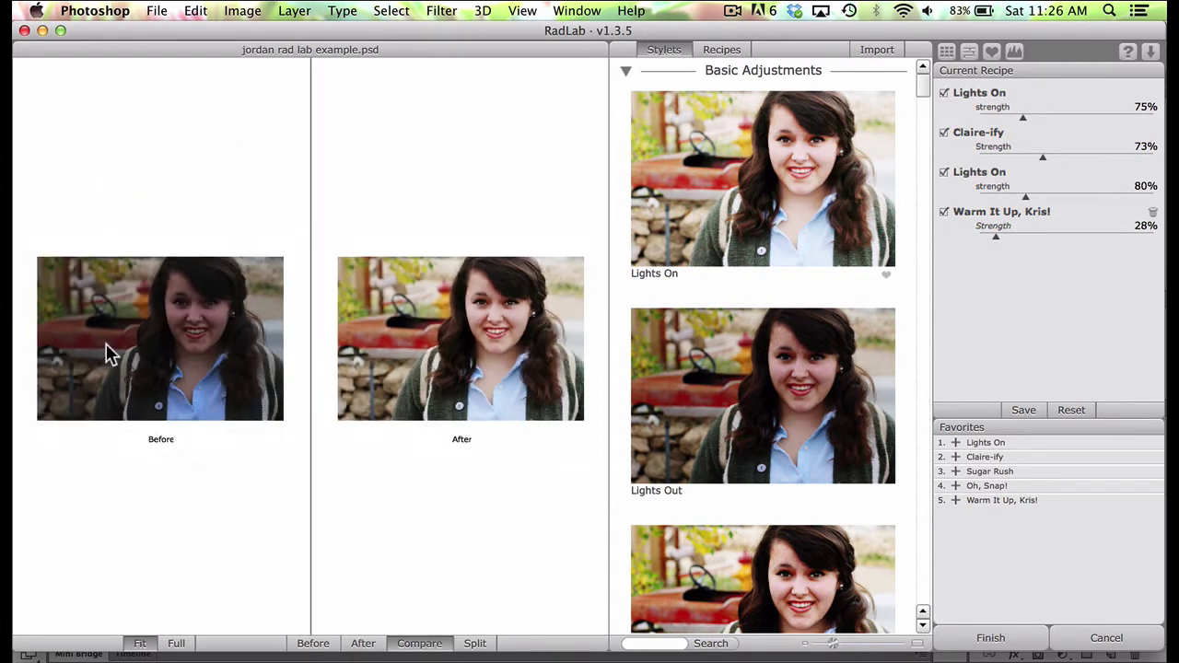
# Compare the portrait in a split before-and-after view and return to the After version.
pyautogui.click(490, 645)
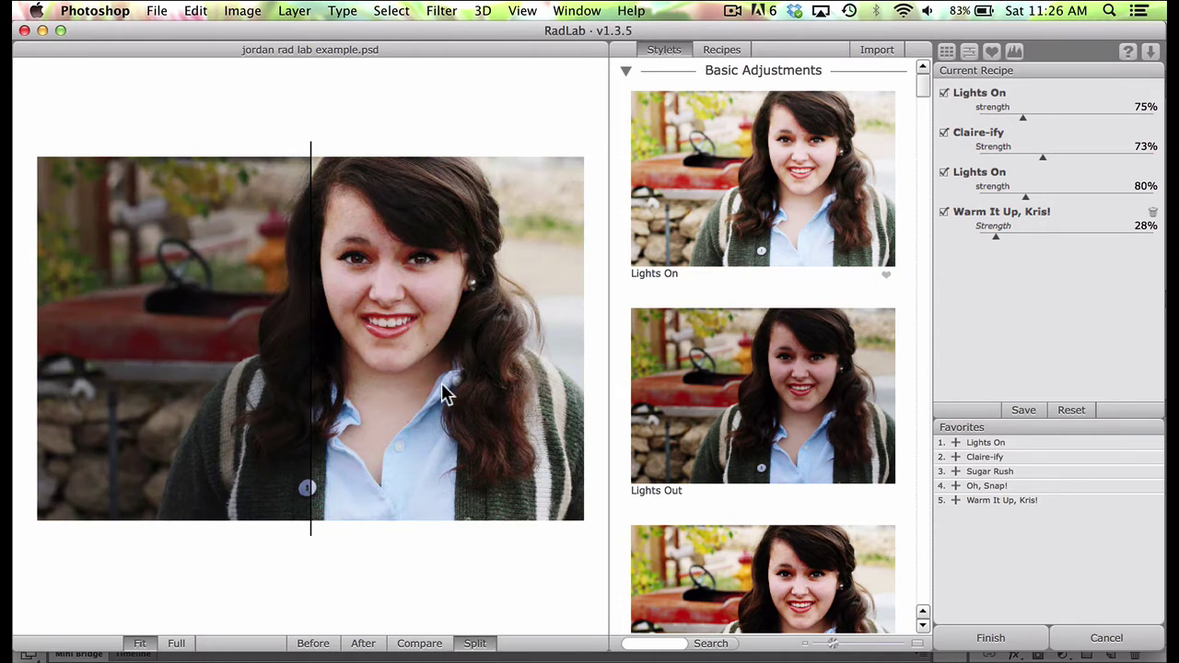
pyautogui.click(373, 644)
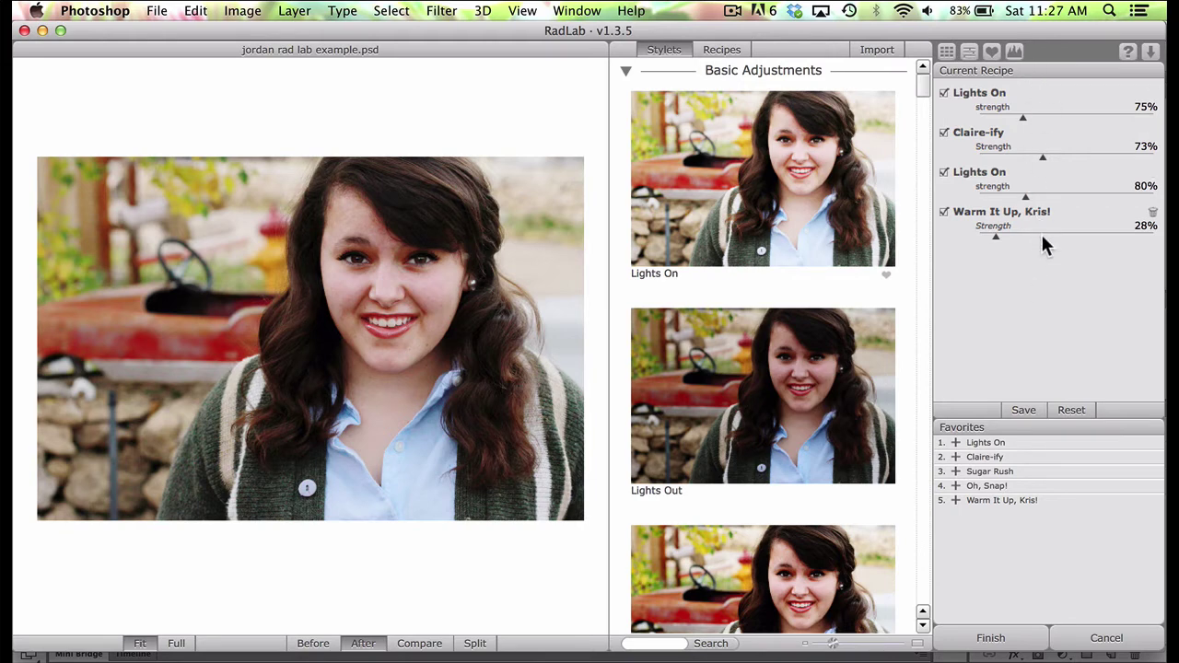
# Save the current stylet combination as a recipe named Brighten.
pyautogui.click(1022, 409)
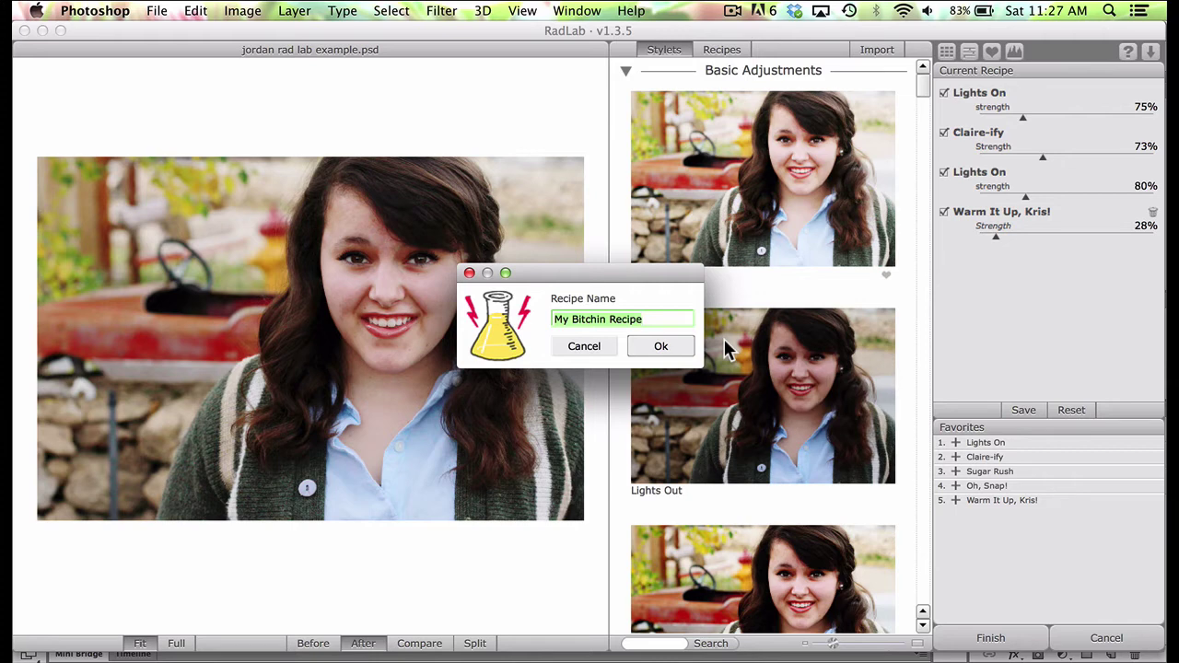
pyautogui.write('Brighten')
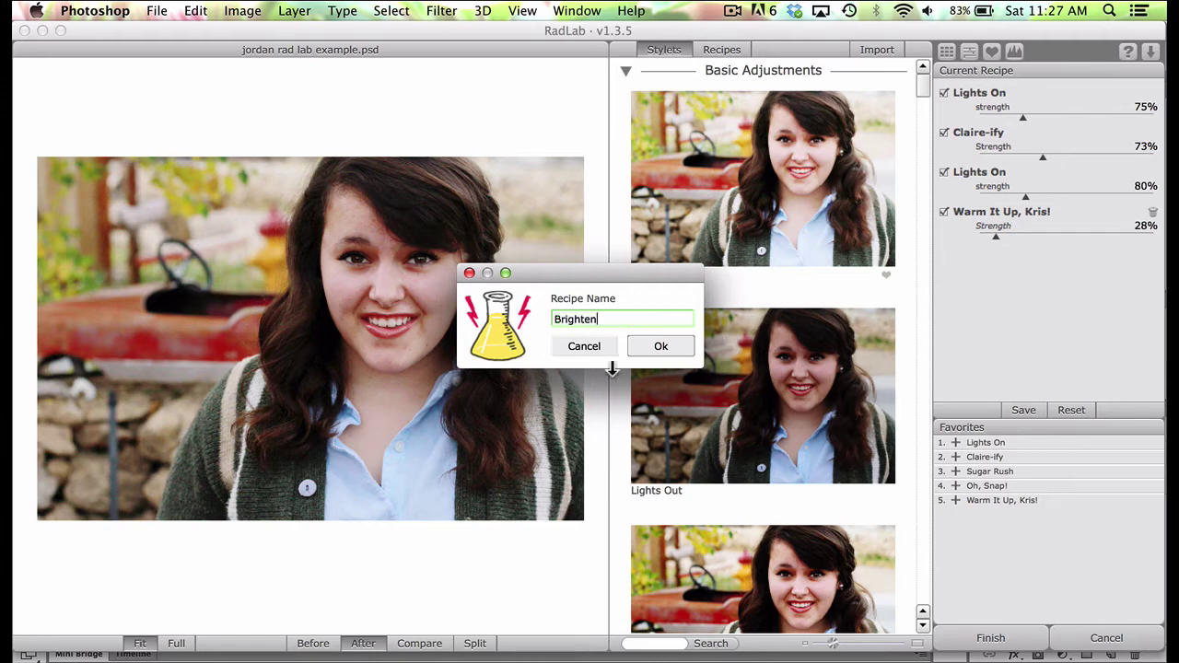
pyautogui.click(669, 346)
# Preview Brighten among the saved recipes and switch off the 80% Lights On stylet in the current recipe.
pyautogui.click(723, 49)
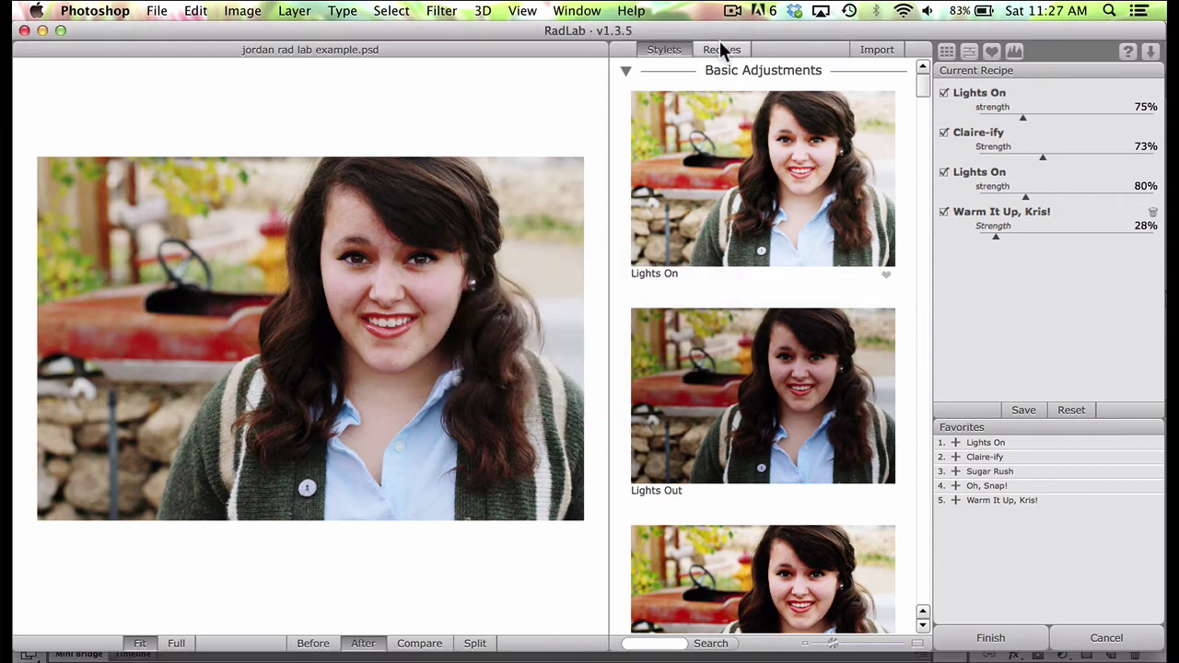
pyautogui.moveTo(758, 187)
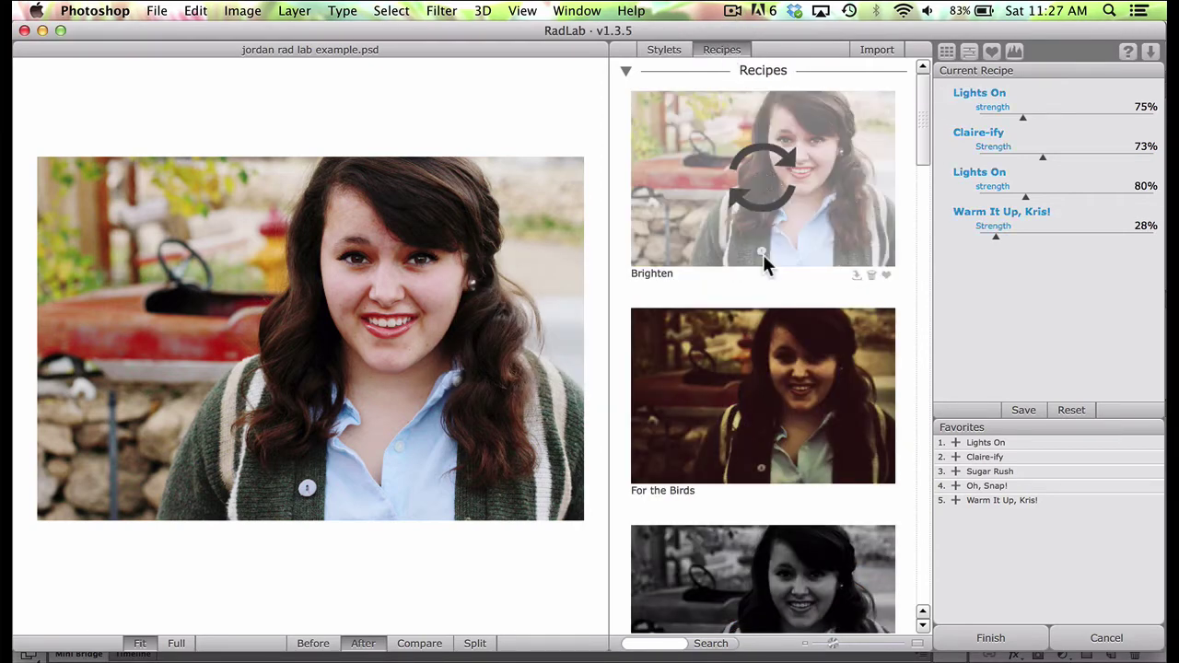
pyautogui.scroll(-5, 768, 452)
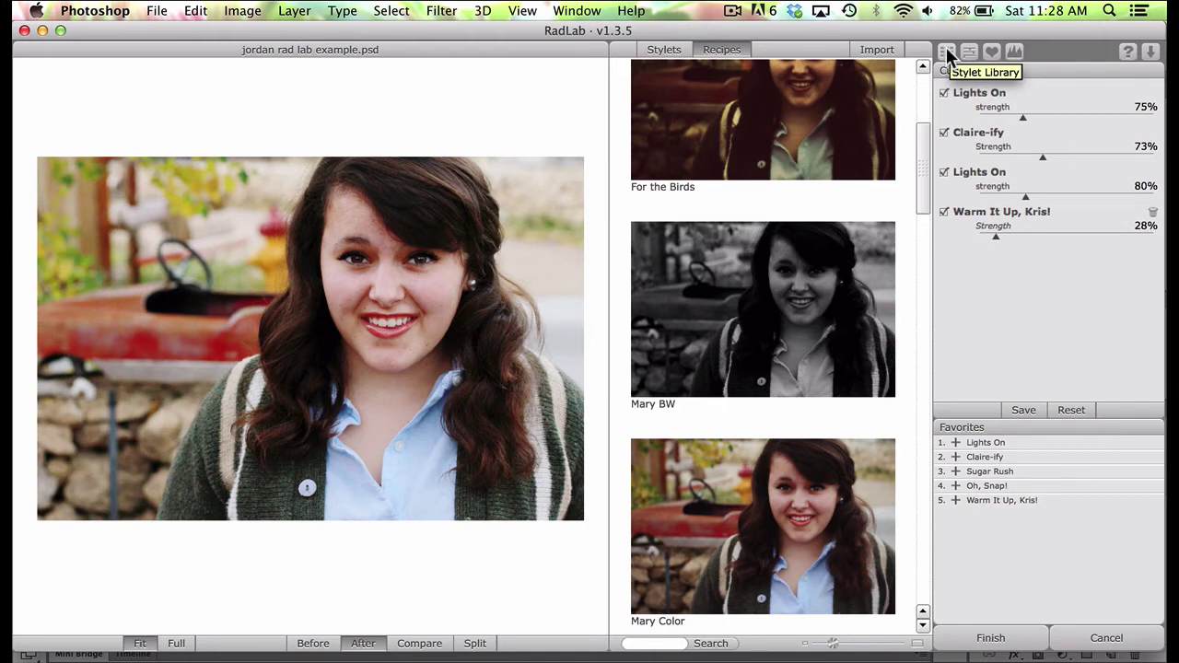
pyautogui.click(944, 172)
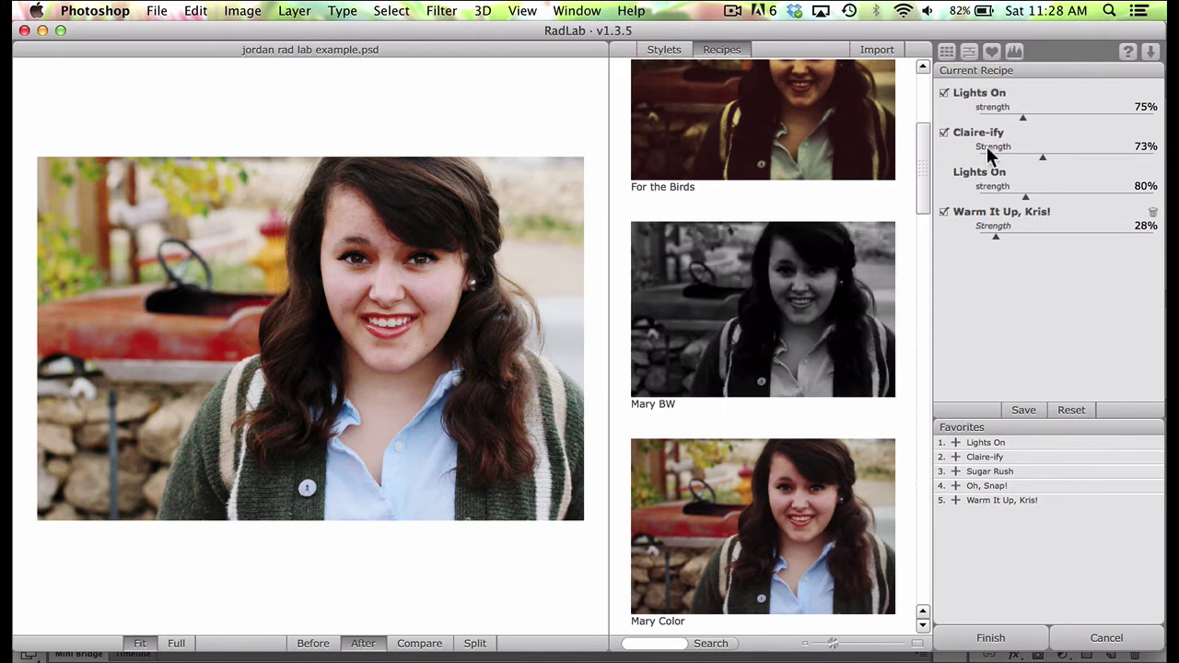
# Toggle the stylet library, basic adjustments, favorites and histogram one after another, returning each to its original visibility.
pyautogui.click(946, 51)
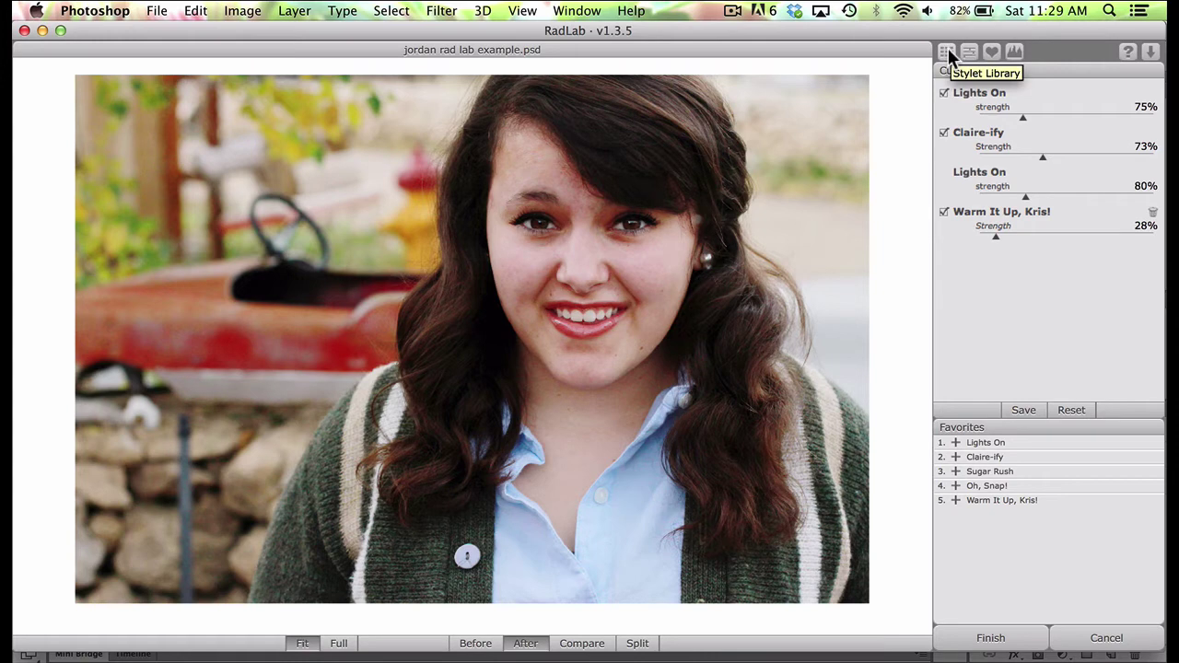
pyautogui.click(946, 52)
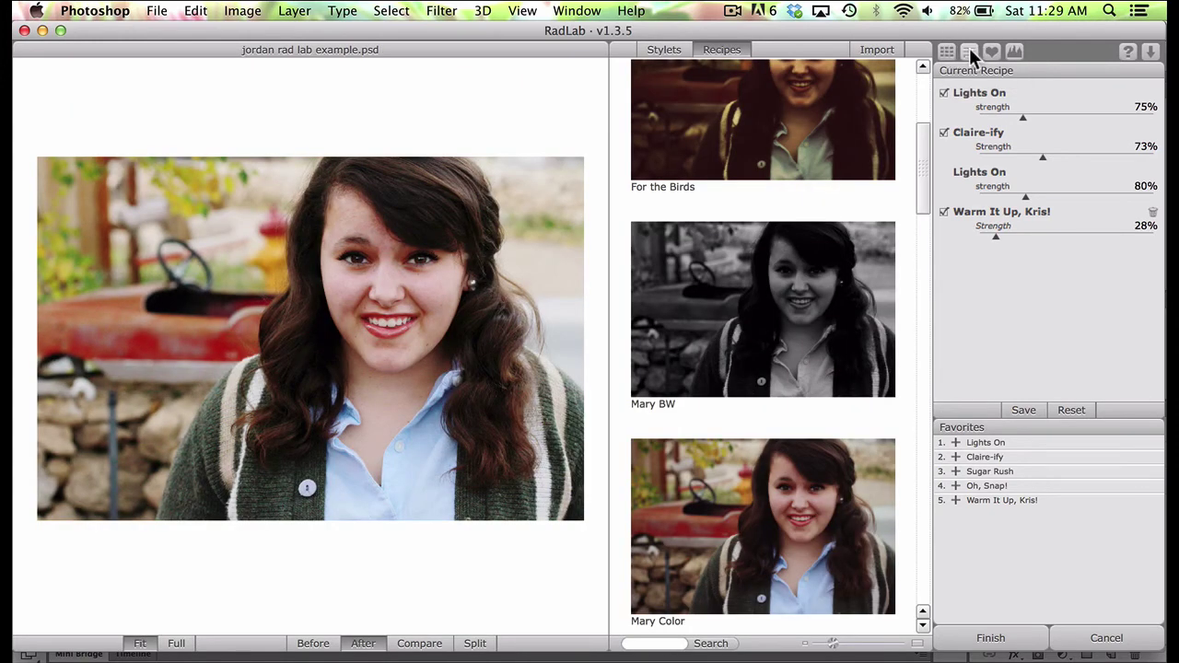
pyautogui.click(969, 53)
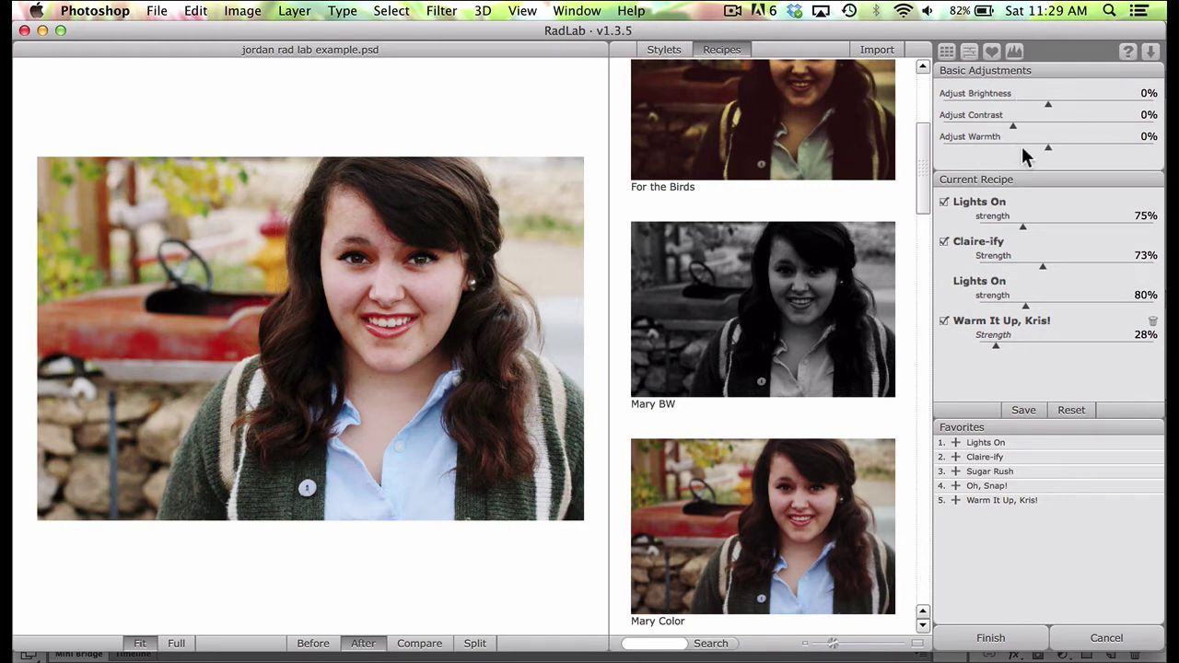
pyautogui.click(970, 52)
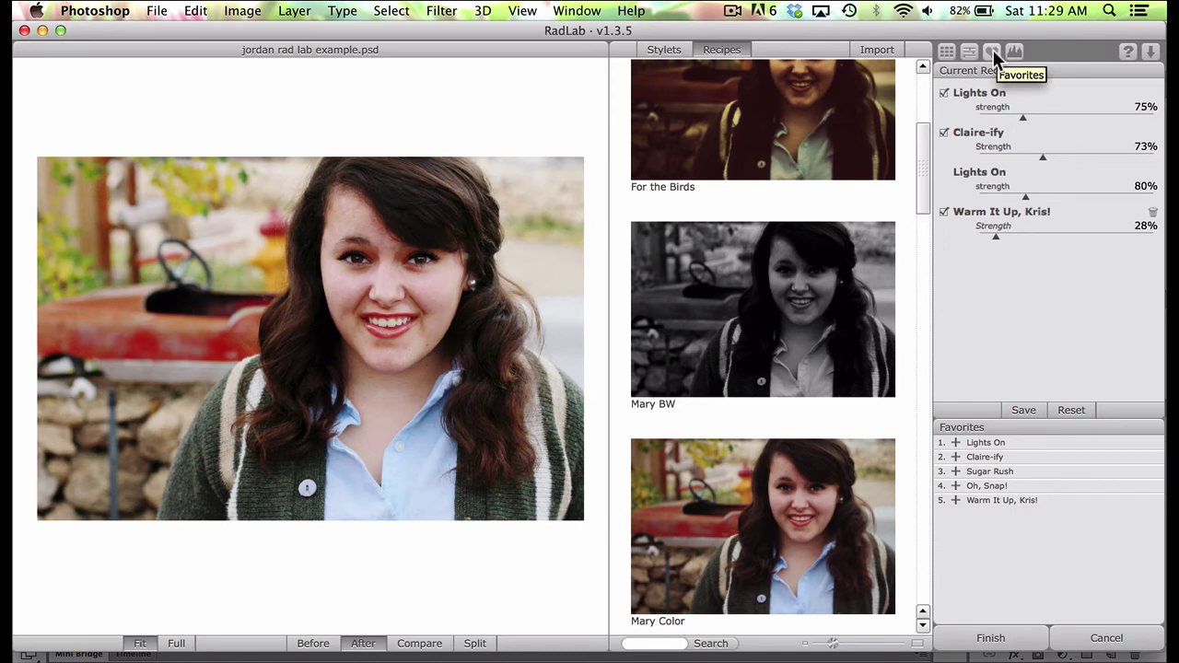
pyautogui.click(993, 52)
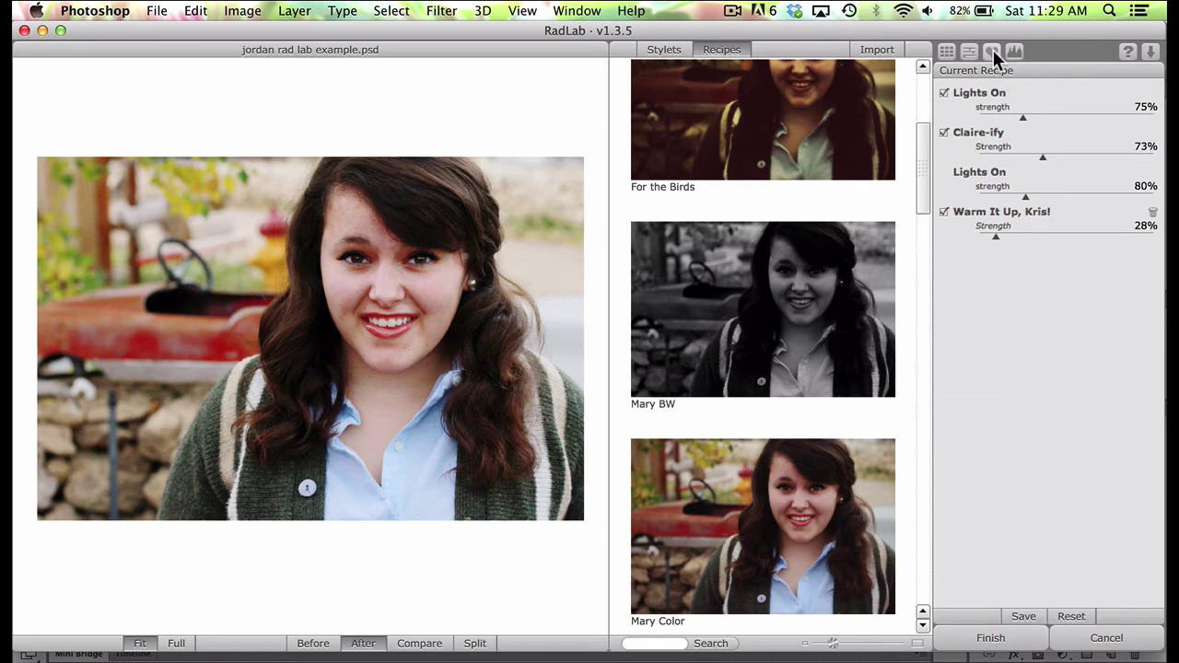
pyautogui.click(993, 51)
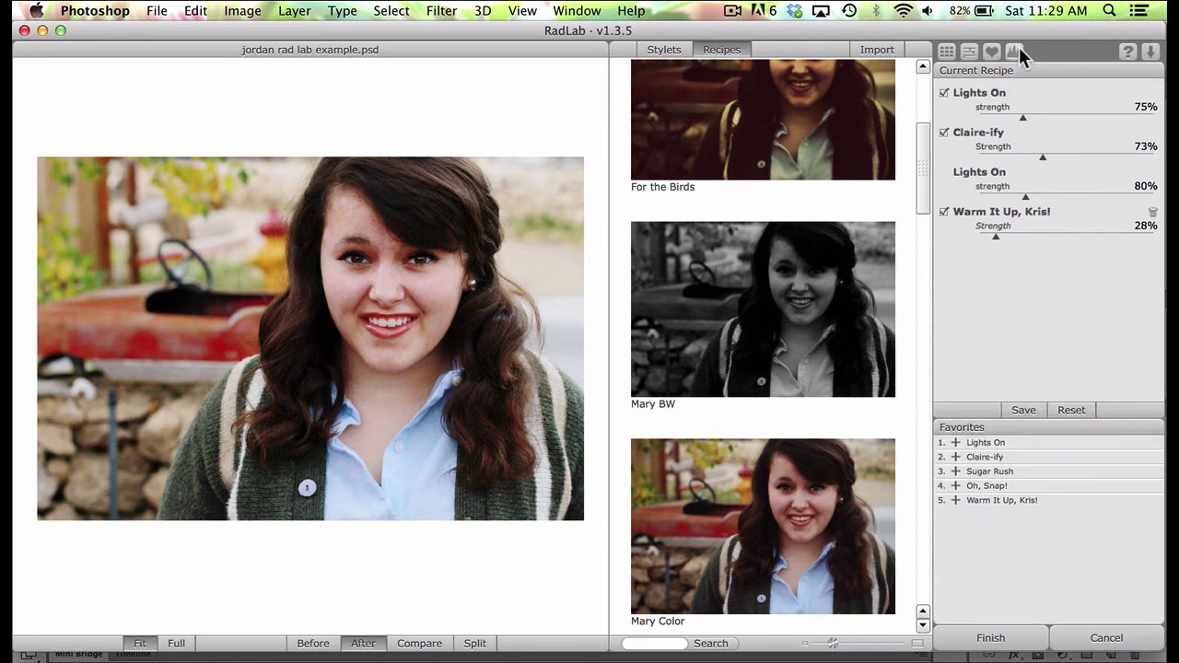
pyautogui.click(1015, 51)
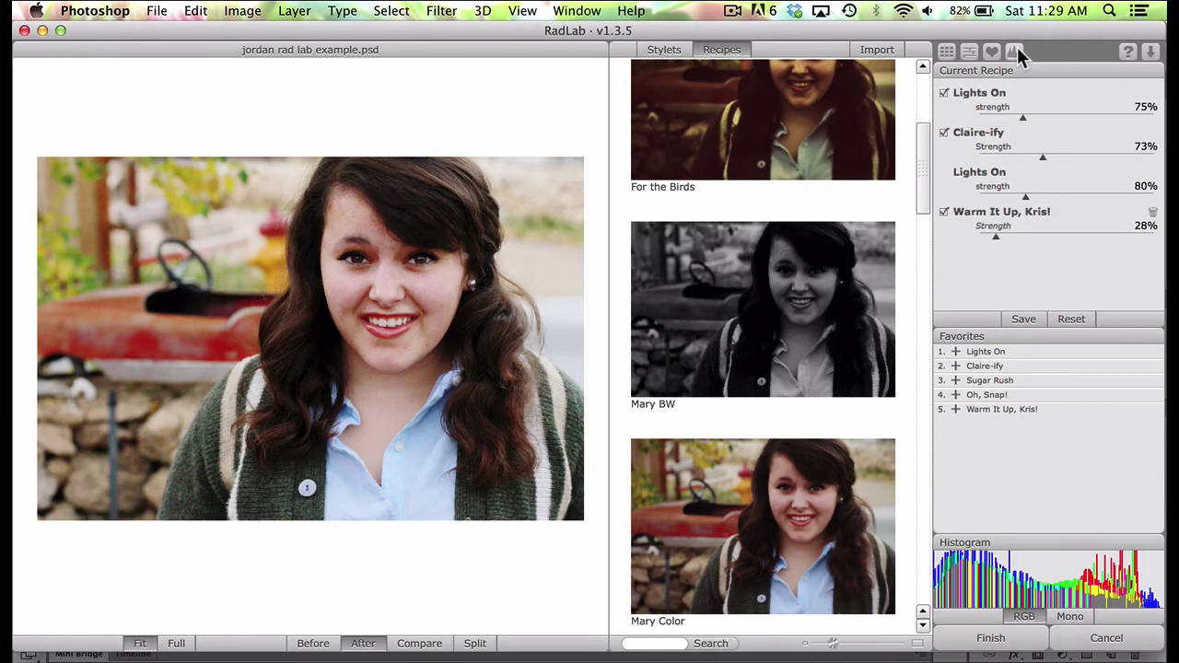
pyautogui.click(1015, 52)
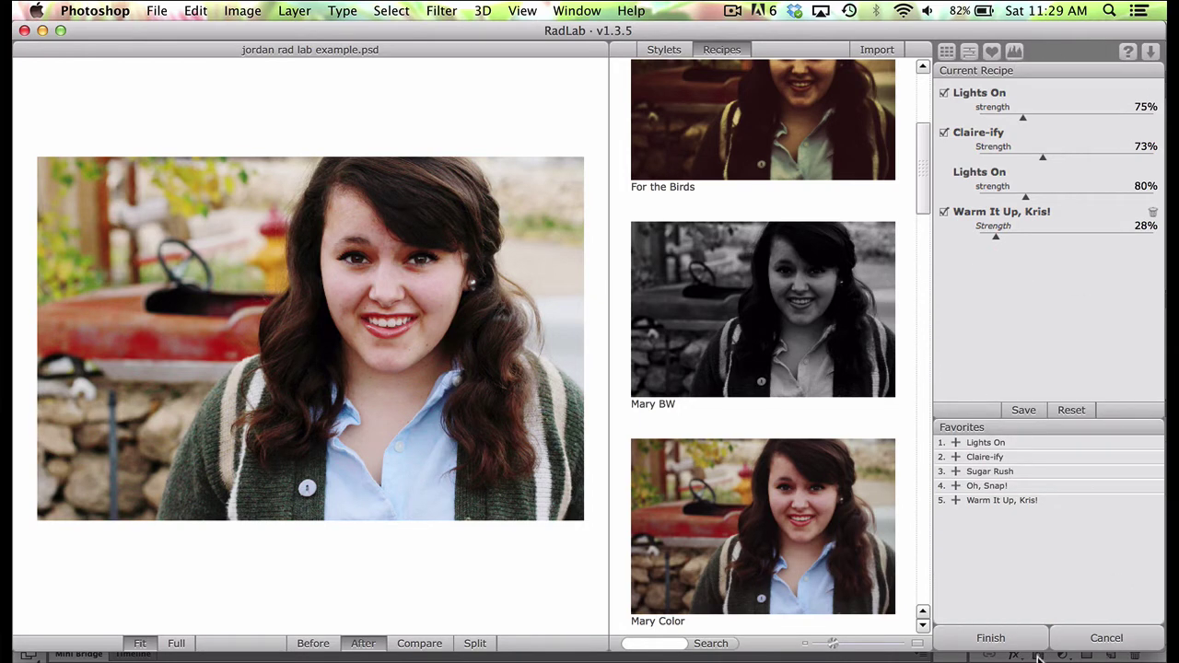
# Apply the finished RadLab recipe to the portrait and toggle the RadLab layer's visibility to compare before and after.
pyautogui.click(991, 637)
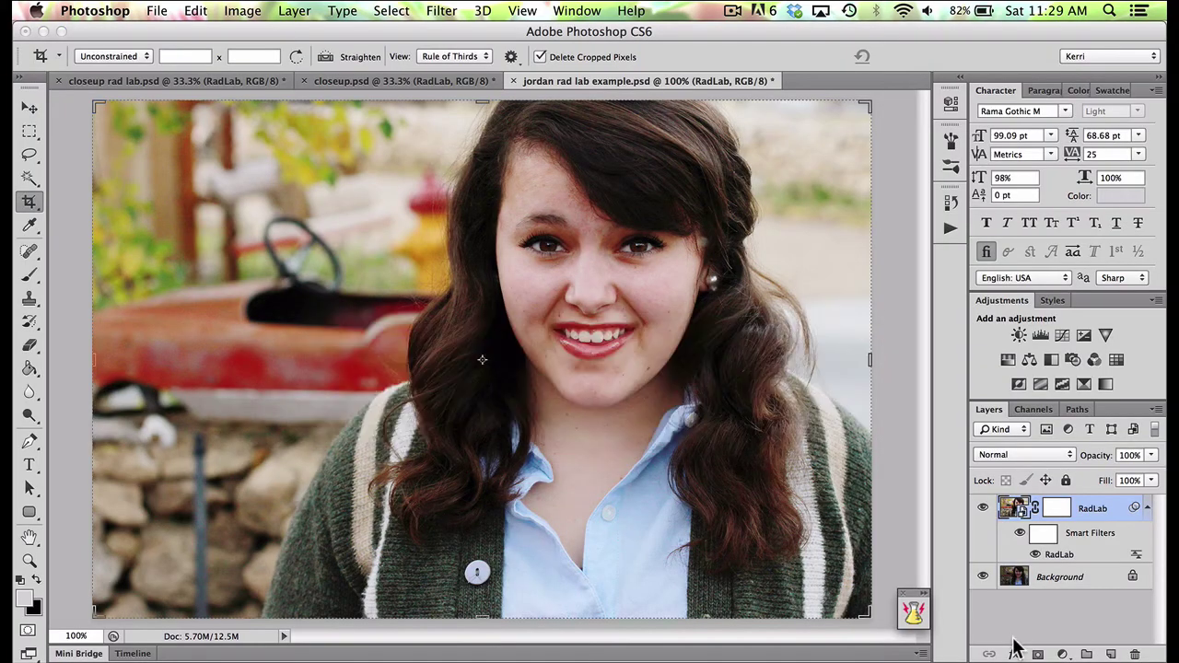
pyautogui.click(982, 508)
pyautogui.click(981, 508)
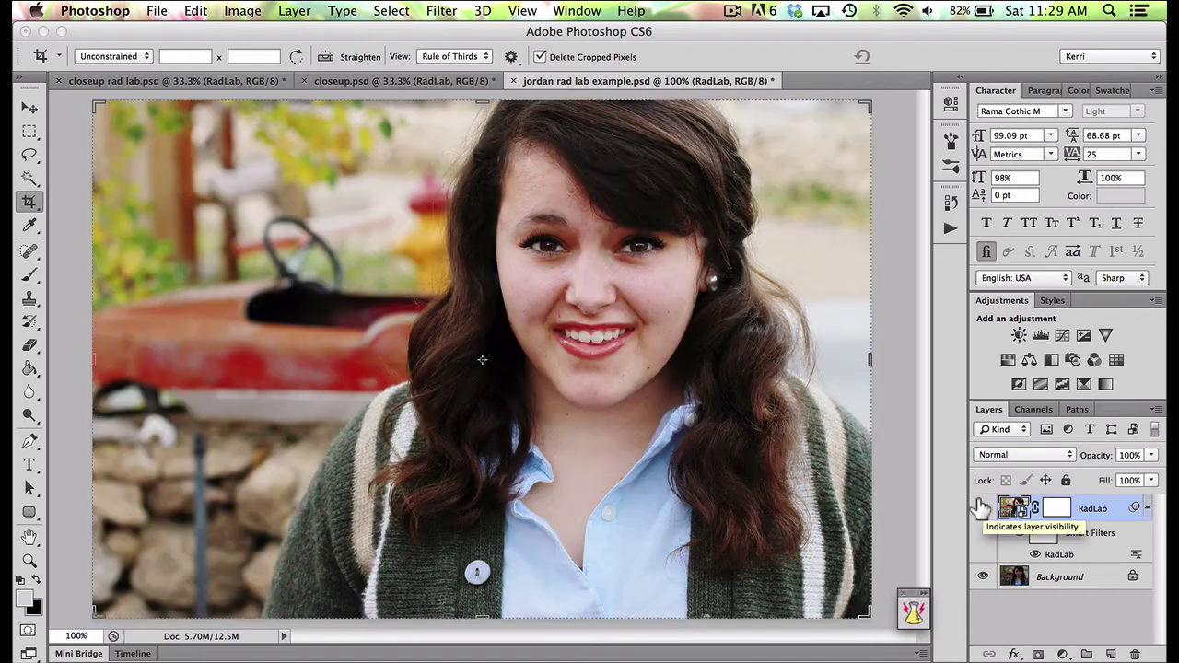
pyautogui.click(982, 507)
pyautogui.click(982, 507)
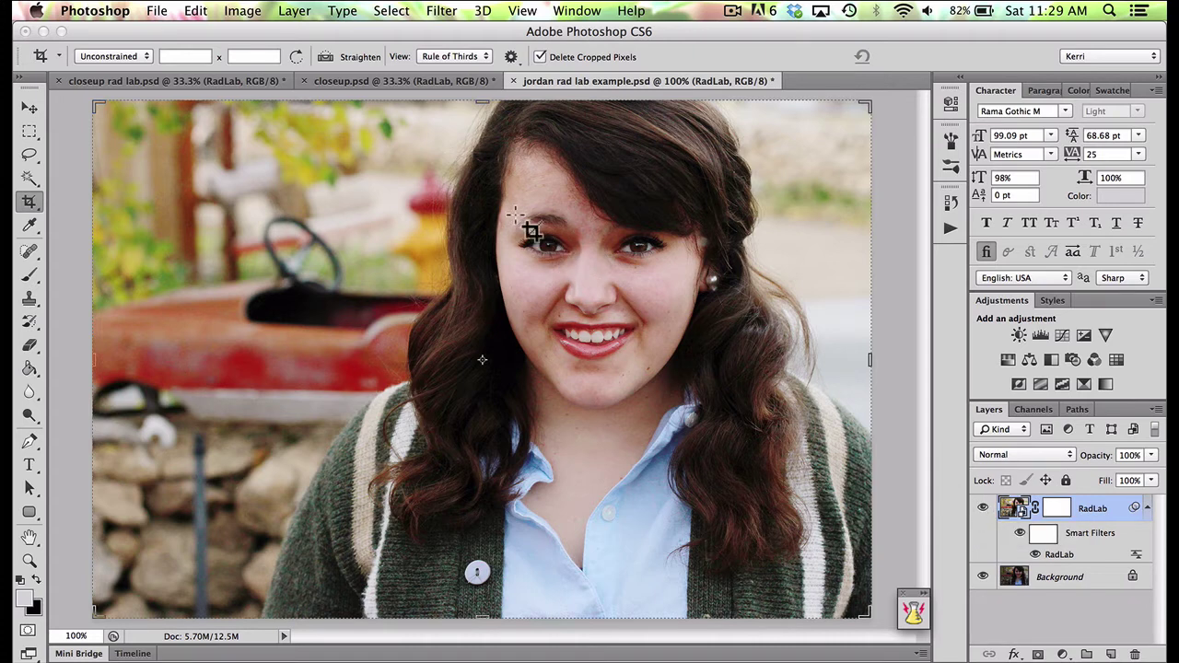
# Switch to closeup.psd and delete its existing RadLab layer.
pyautogui.click(378, 81)
pyautogui.hotkey('ctrl', 'alt', 'shift', 'e')
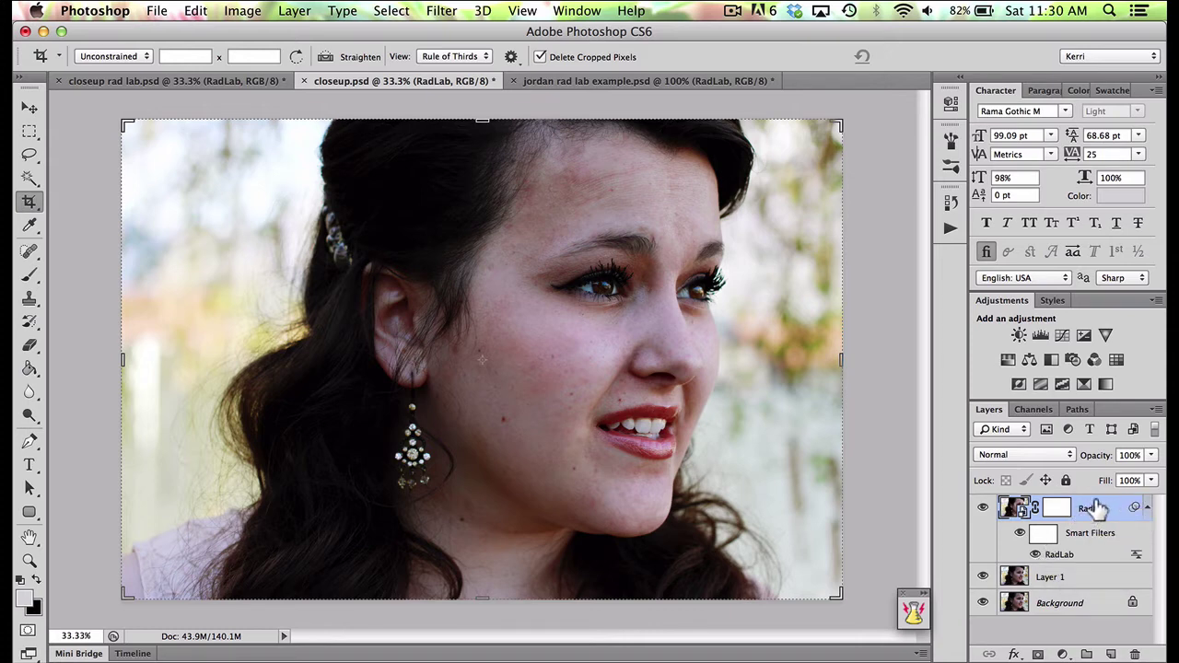
pyautogui.press('BackSpace')
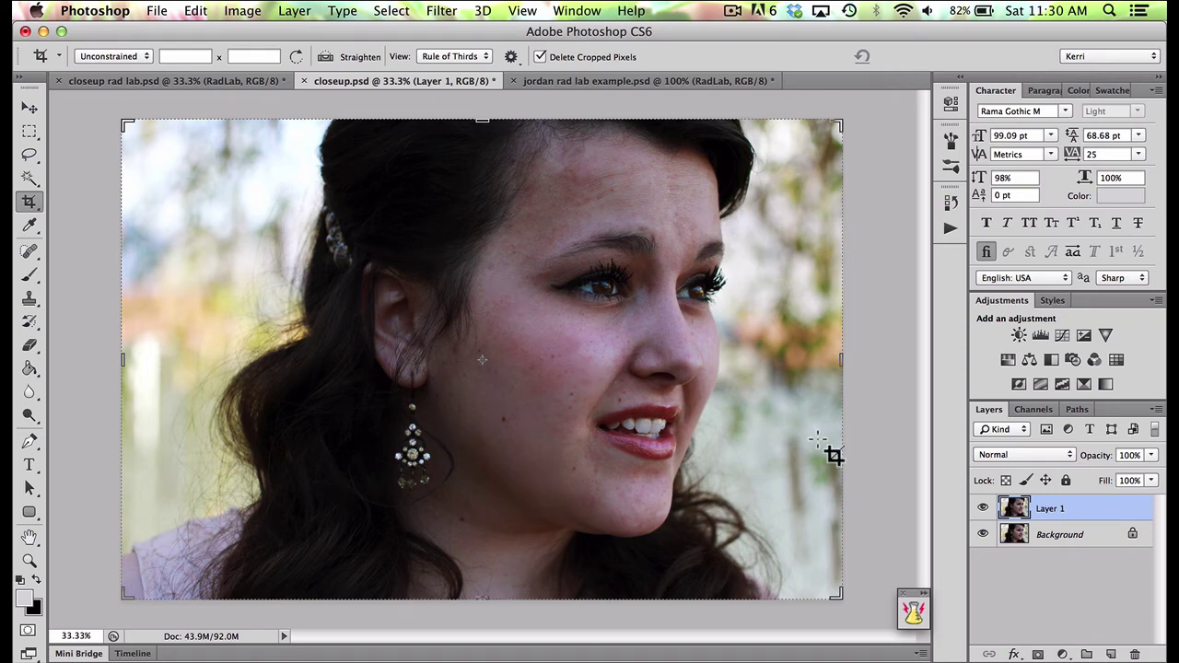
# Open the close-up photo in RadLab and preview the saved Brighten recipe on it.
pyautogui.click(921, 615)
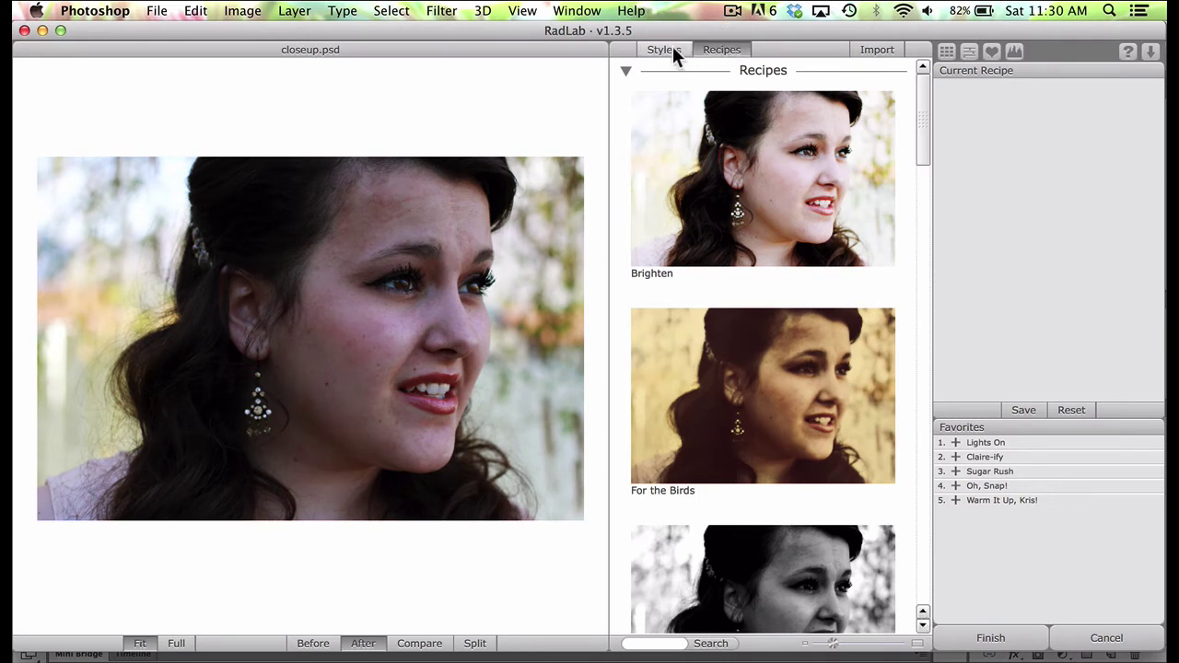
pyautogui.click(763, 157)
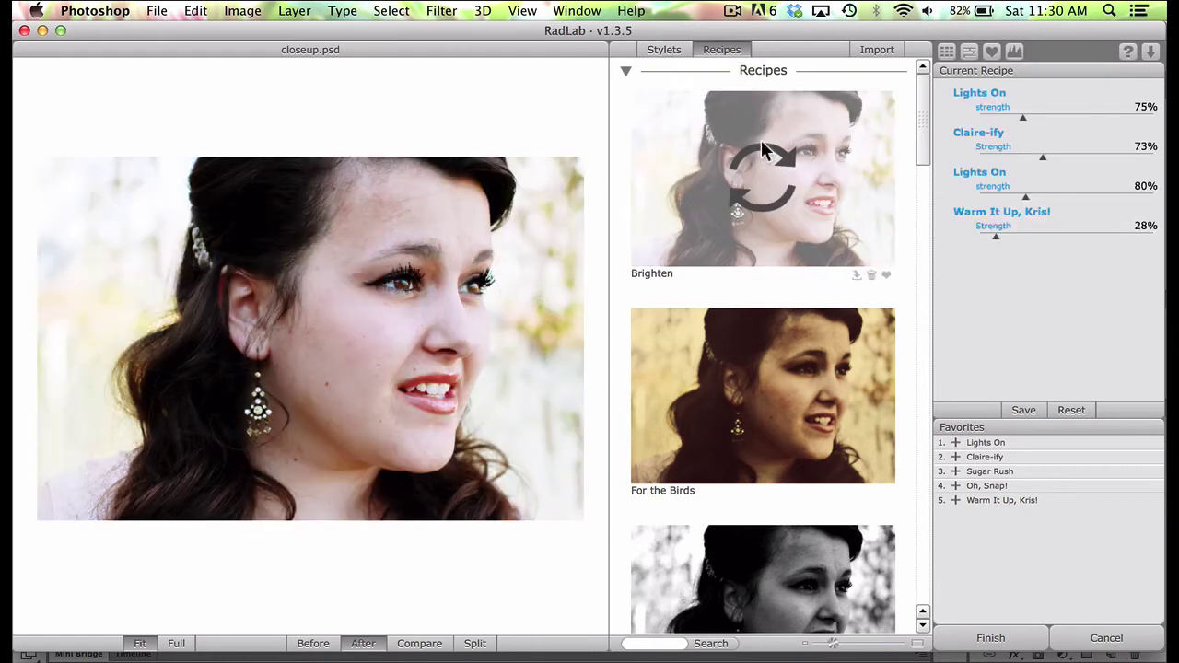
pyautogui.click(760, 140)
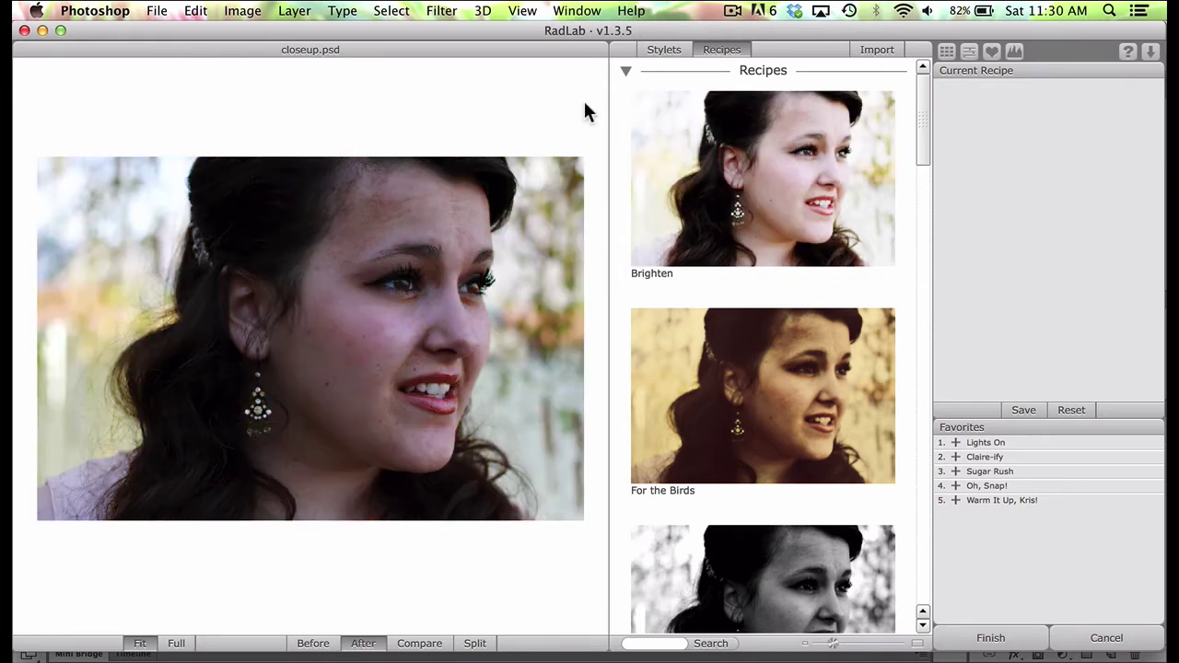
# Return to the stylets and add the favorite Claire-ify to the recipe at 100% strength.
pyautogui.click(668, 52)
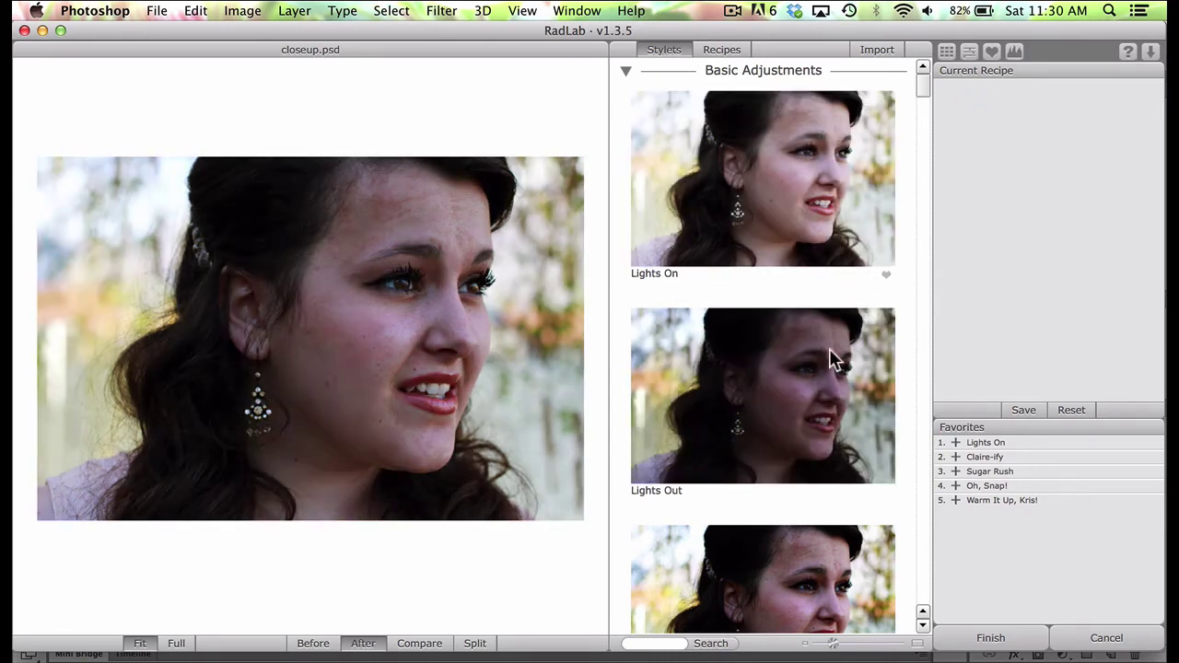
pyautogui.click(823, 569)
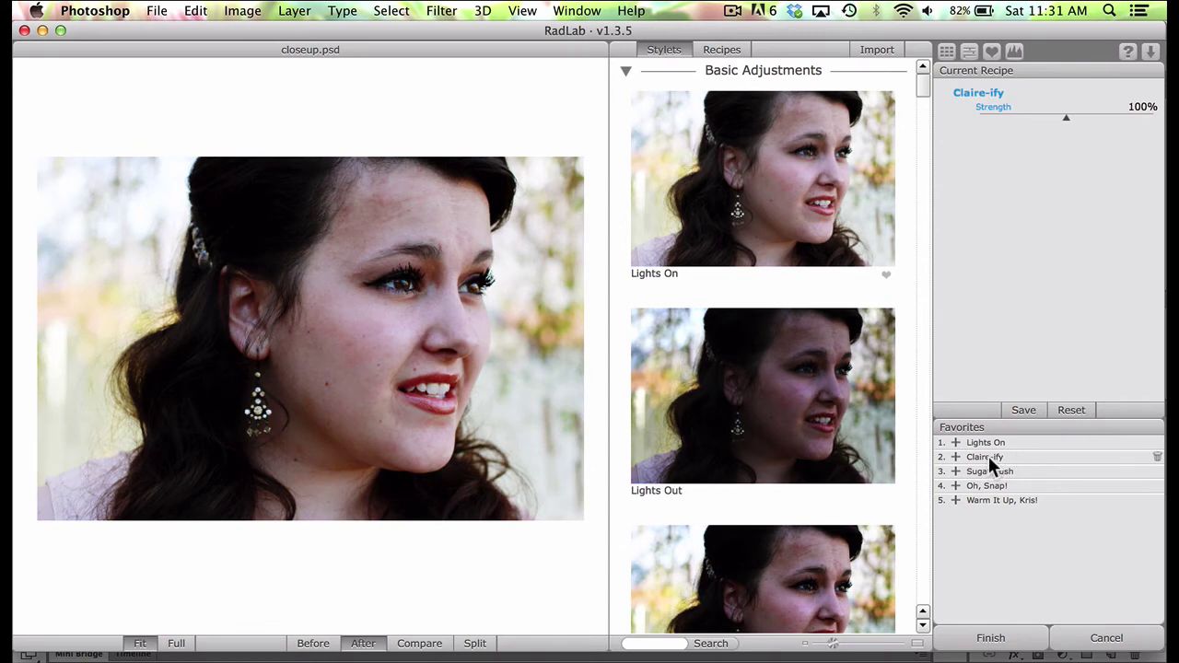
pyautogui.click(988, 456)
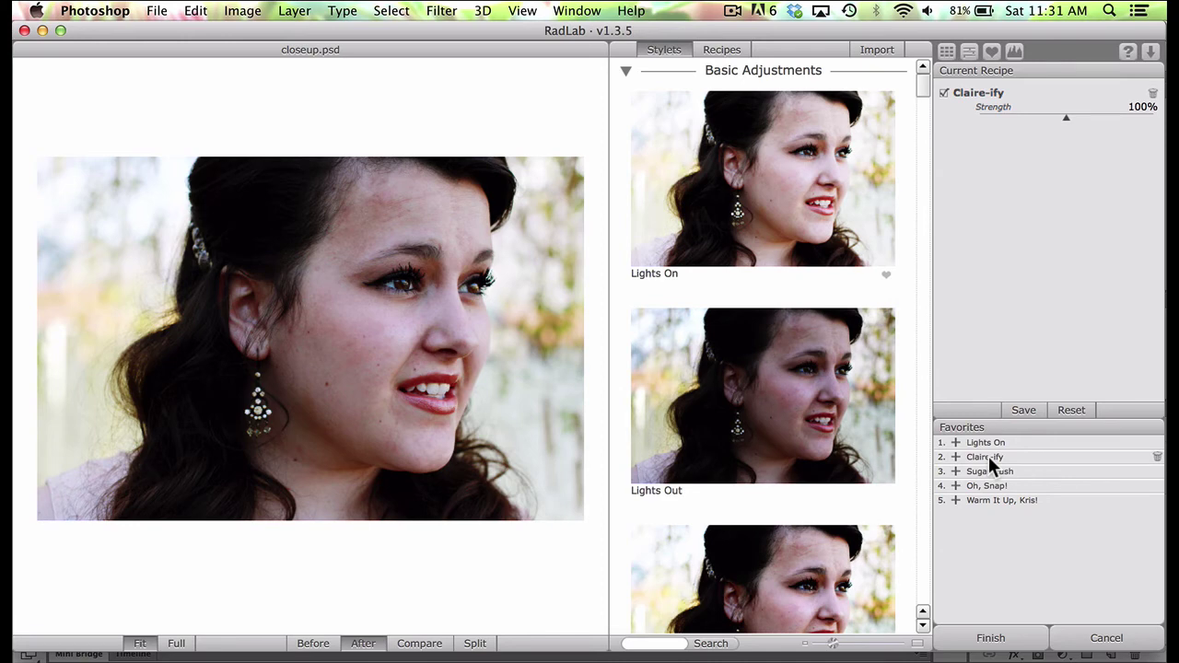
# Add the Flare Up | Faded stylet to the close-up's recipe and set its strength to 49%.
pyautogui.scroll(-5, 902, 225)
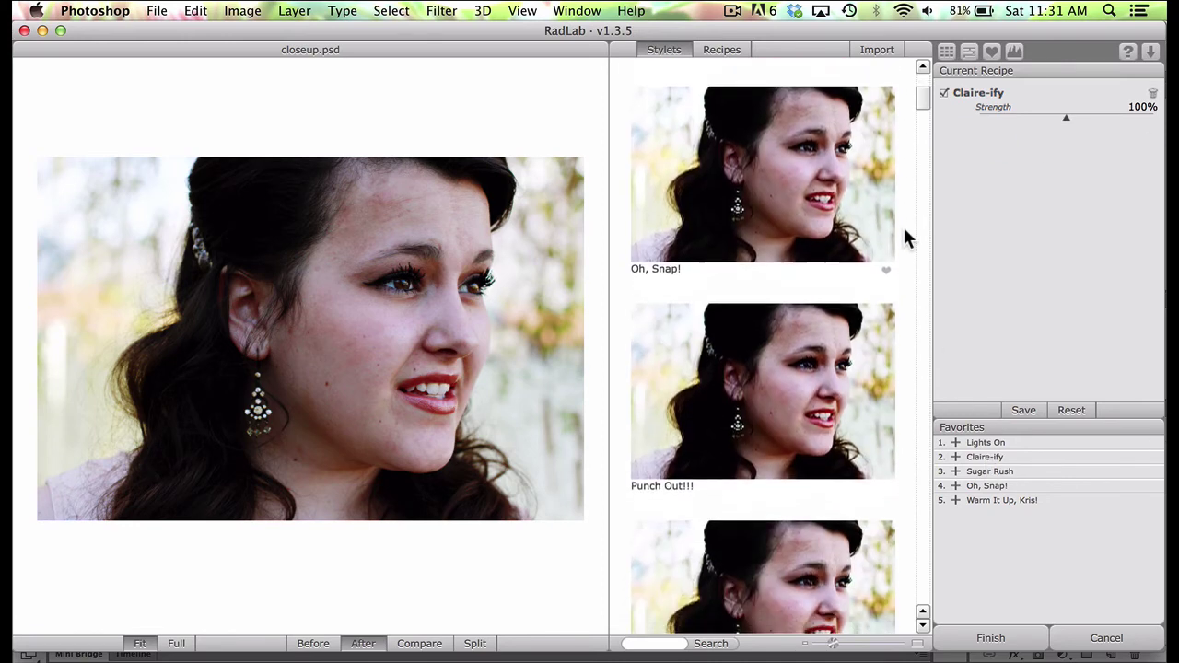
pyautogui.scroll(-10, 905, 231)
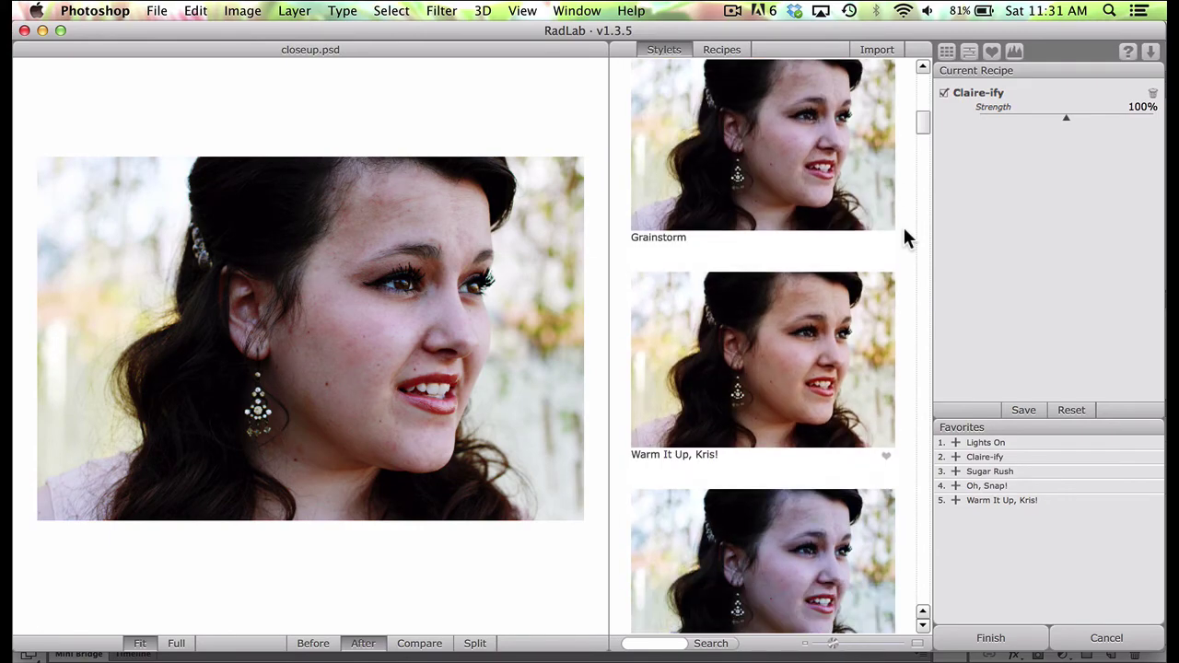
pyautogui.scroll(-10, 904, 235)
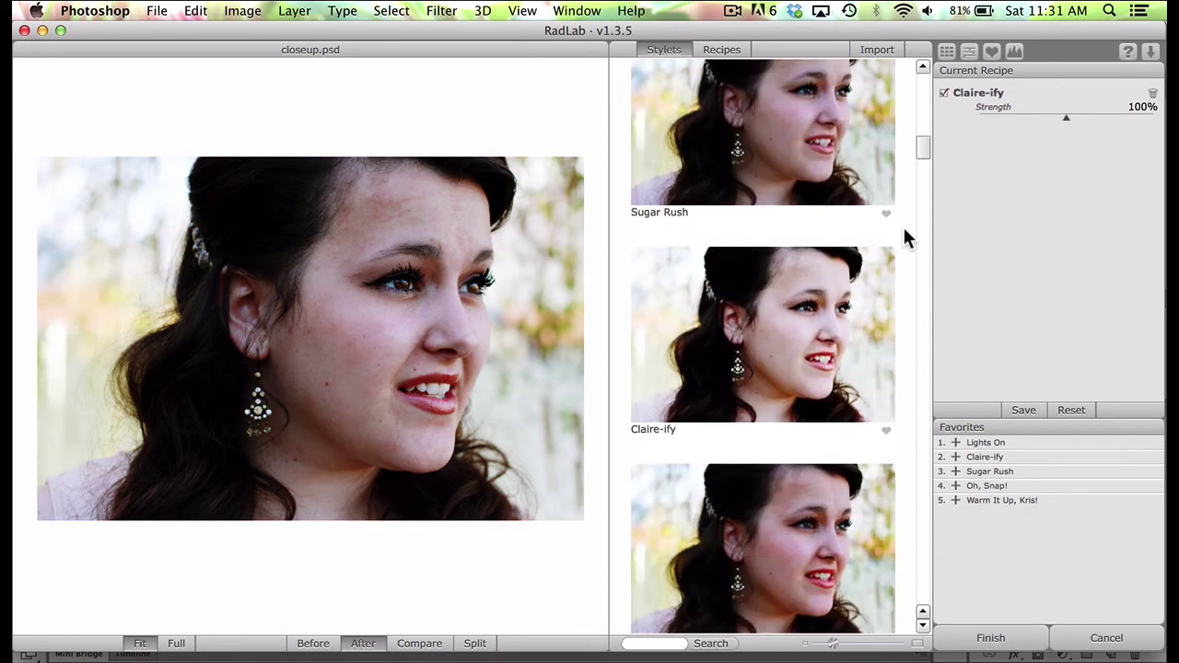
pyautogui.scroll(-5, 905, 232)
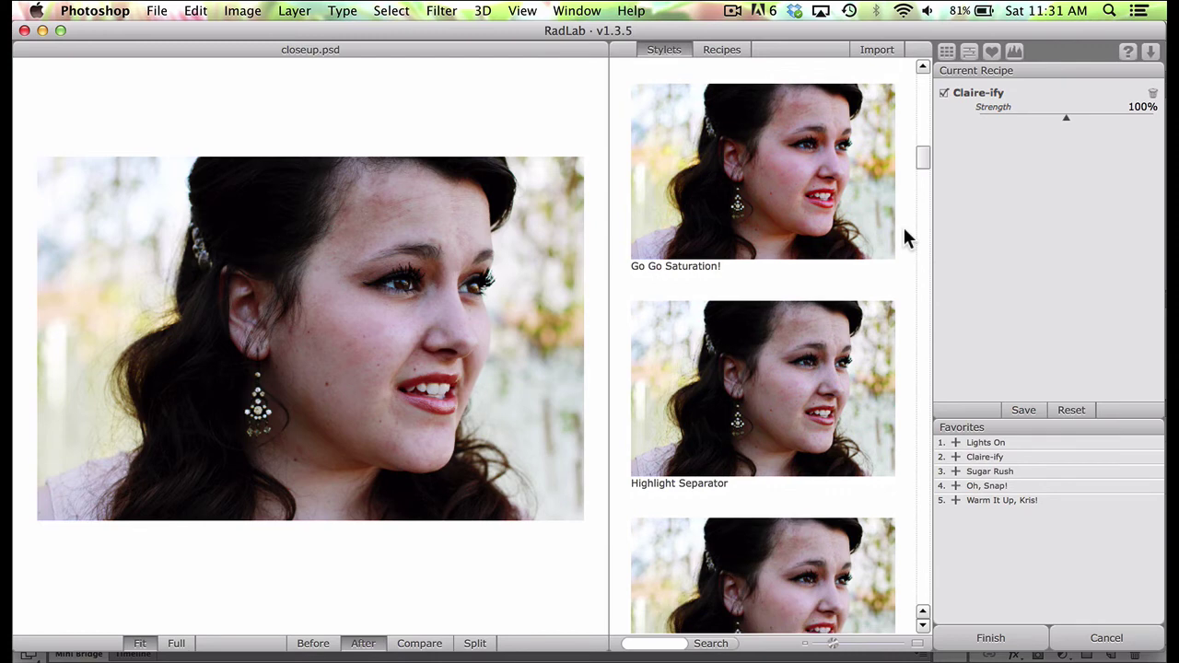
pyautogui.scroll(-8, 905, 232)
pyautogui.scroll(-10, 904, 237)
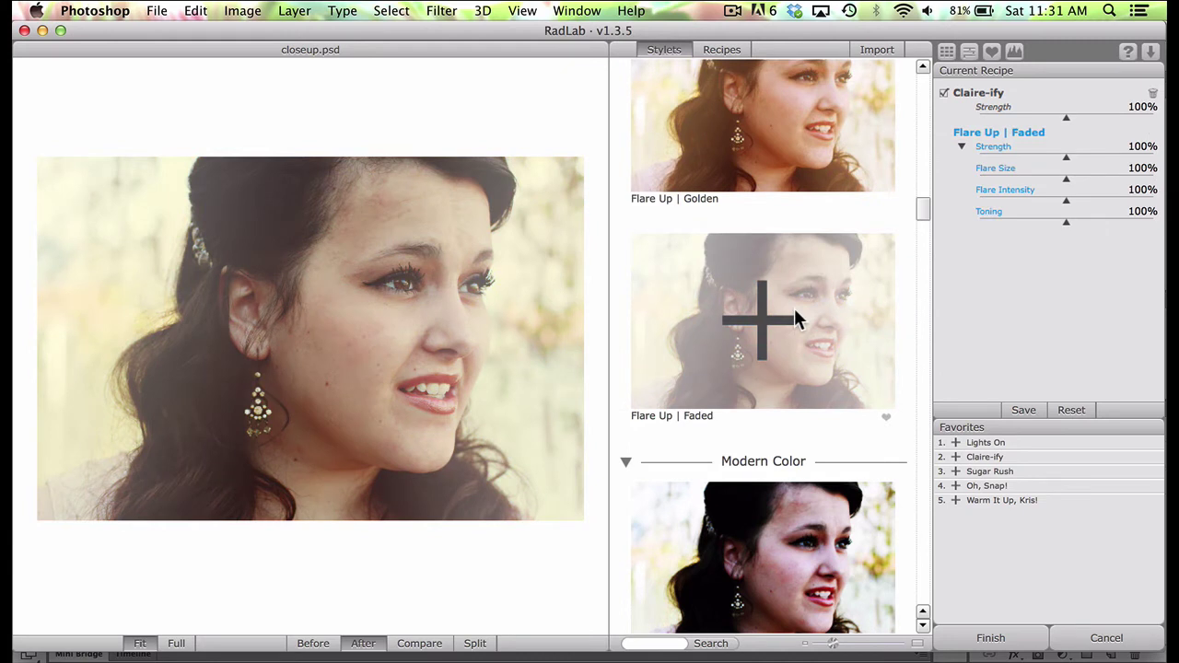
pyautogui.click(796, 311)
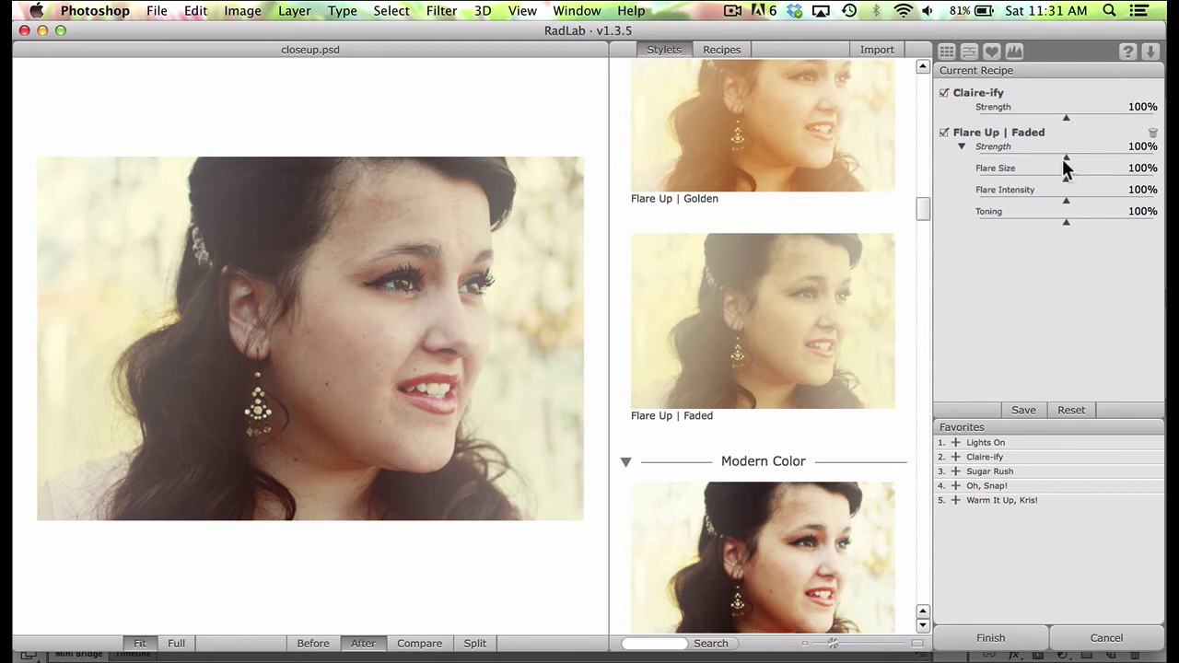
pyautogui.moveTo(1065, 158); pyautogui.dragTo(1021, 156)
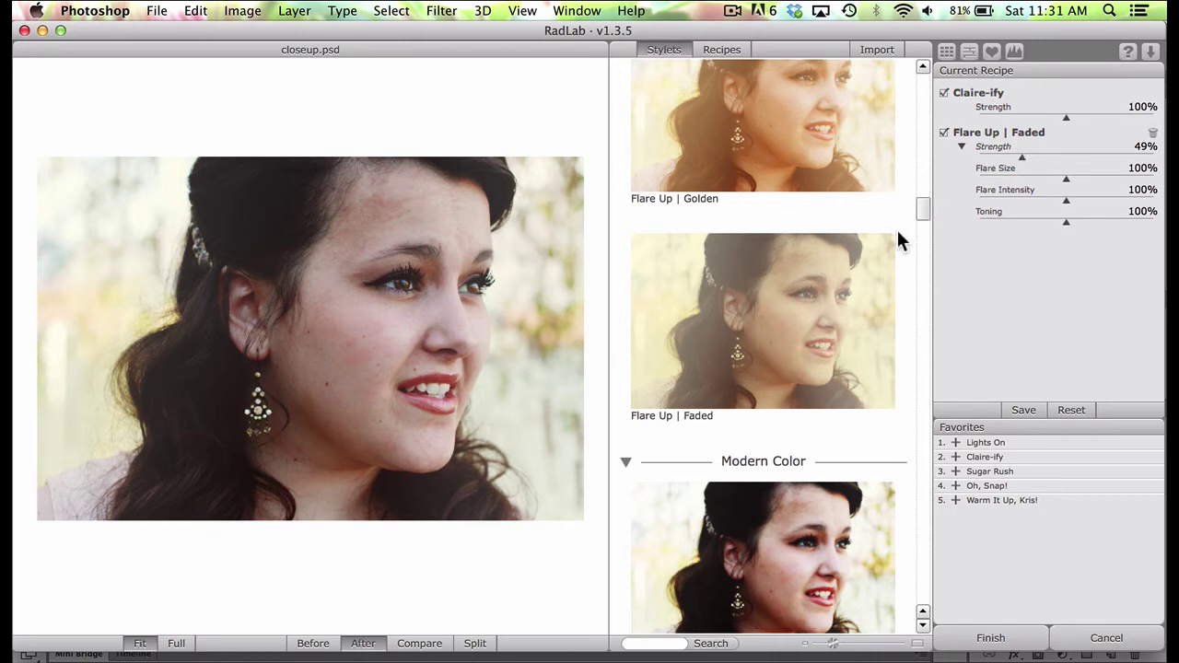
pyautogui.scroll(2, 904, 243)
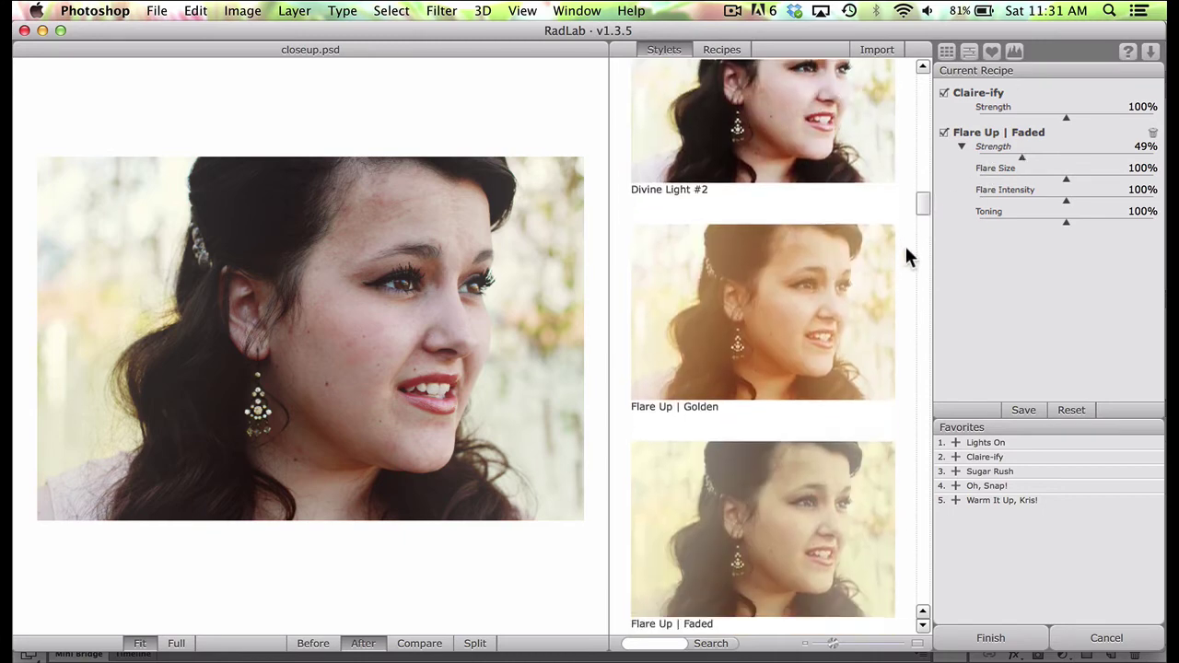
# Search the stylets for "sx", add SX-70 to the close-up's recipe and clear the search.
pyautogui.scroll(-6, 905, 243)
pyautogui.scroll(-10, 906, 249)
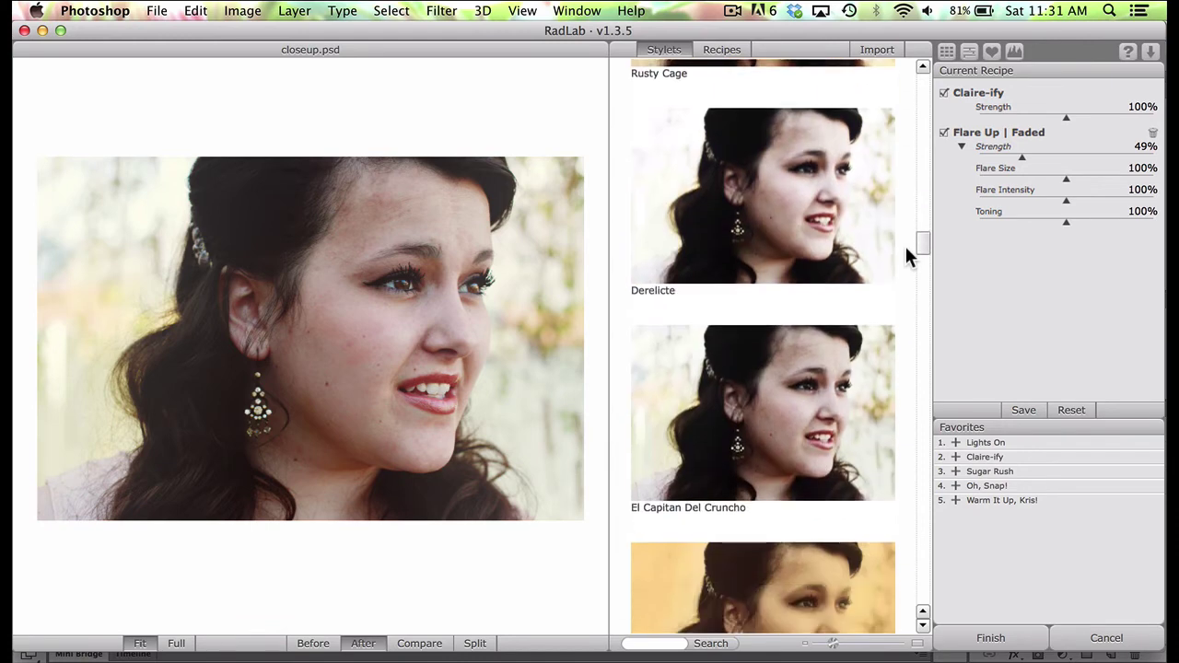
pyautogui.scroll(-12, 907, 256)
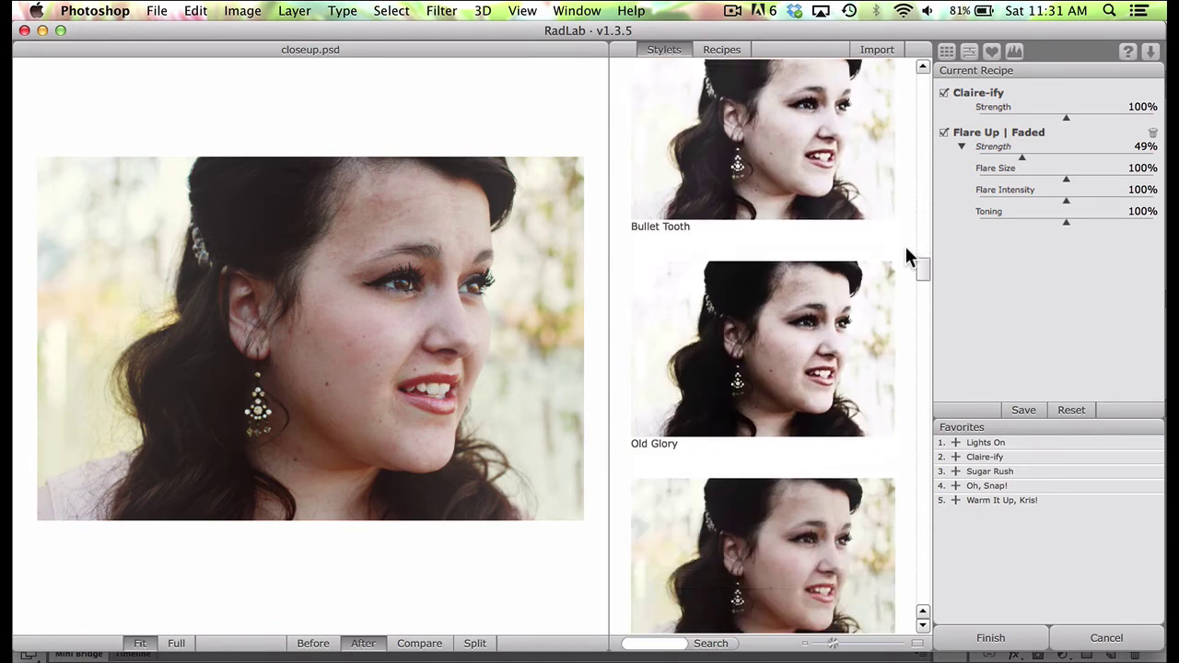
pyautogui.scroll(-2, 907, 257)
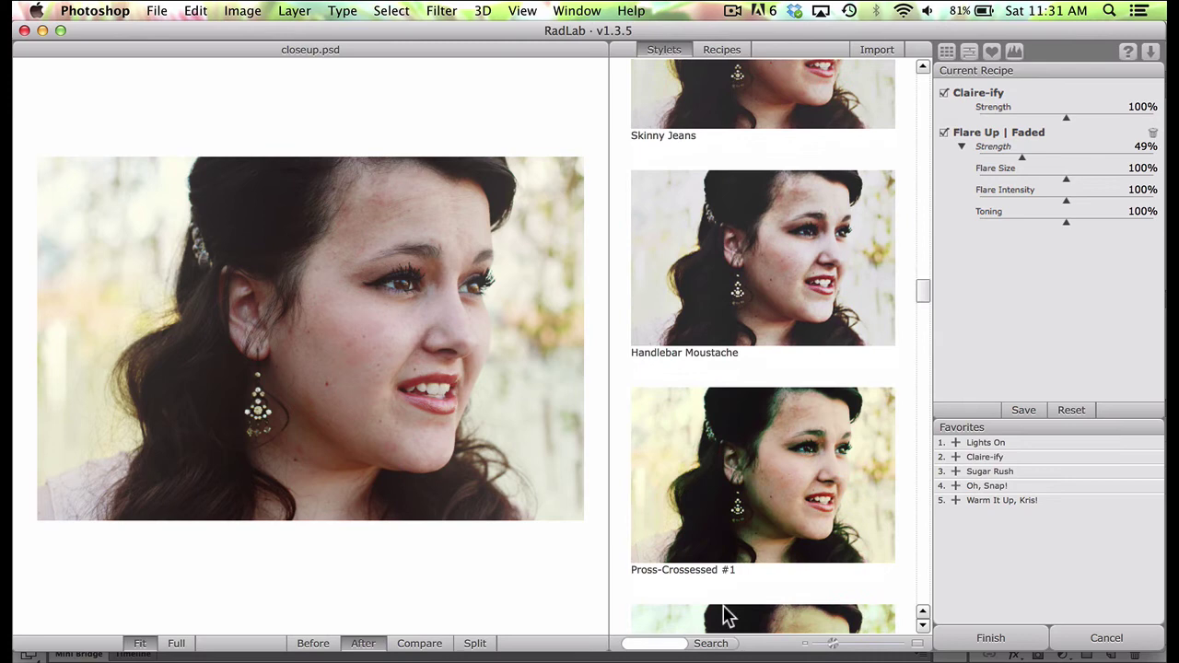
pyautogui.click(659, 640)
pyautogui.write('sx')
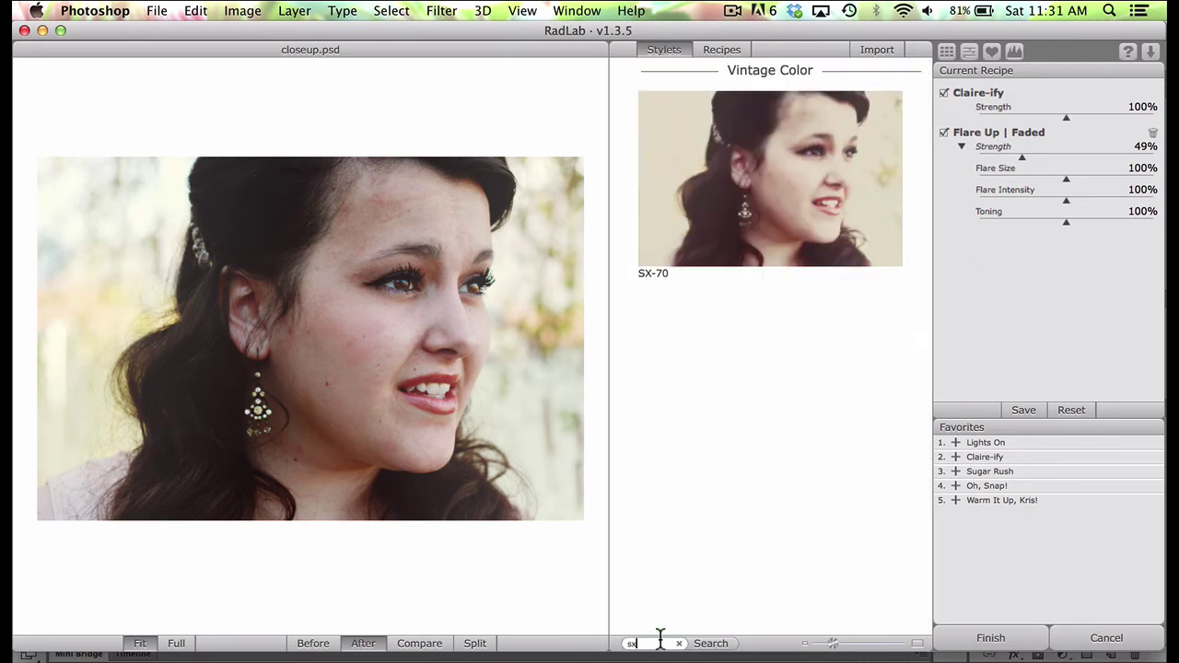
pyautogui.click(796, 170)
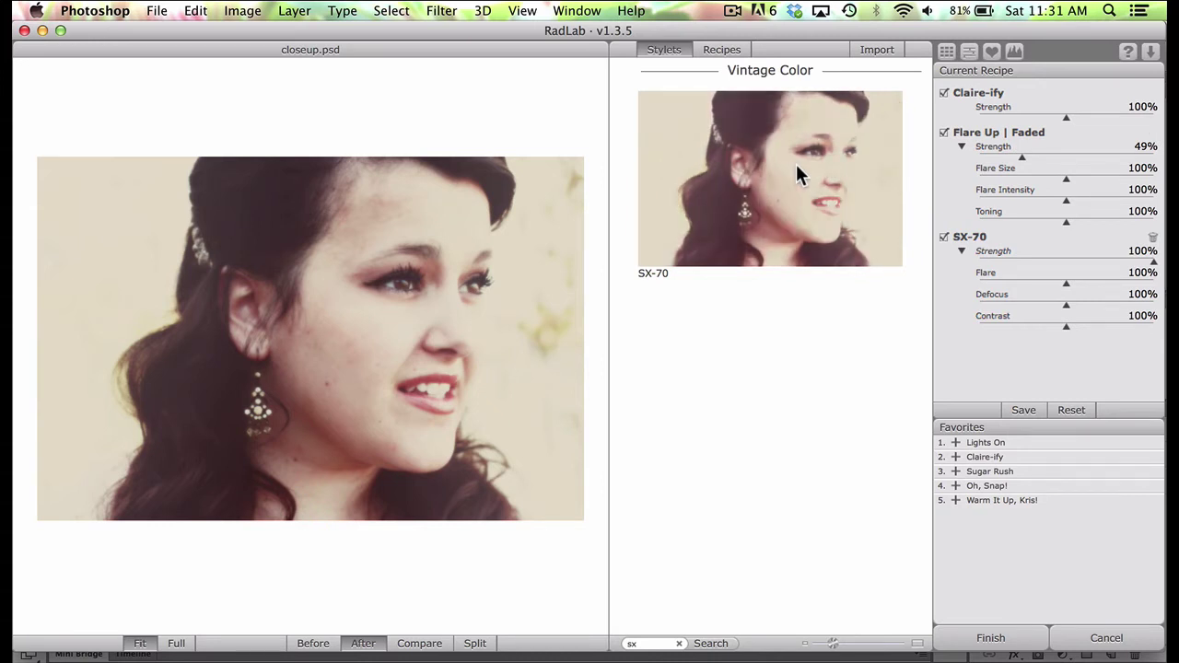
pyautogui.click(680, 644)
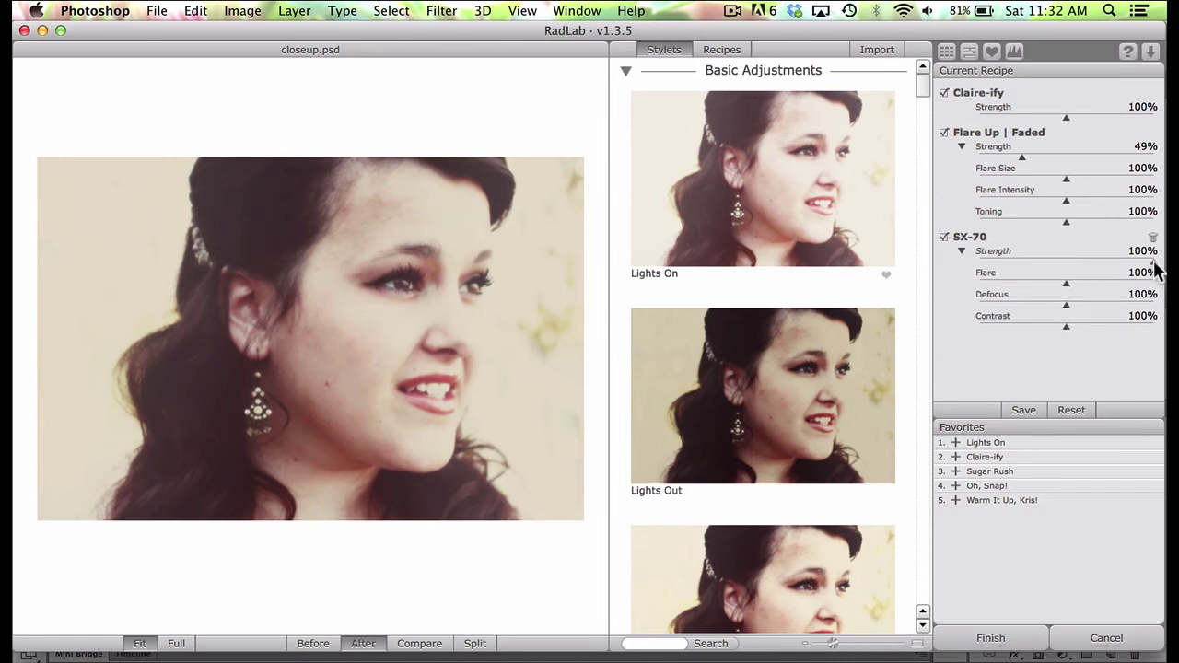
# Set the SX-70 stylet to 45% strength, 26% defocus and 59% contrast.
pyautogui.moveTo(1154, 266); pyautogui.dragTo(1061, 269)
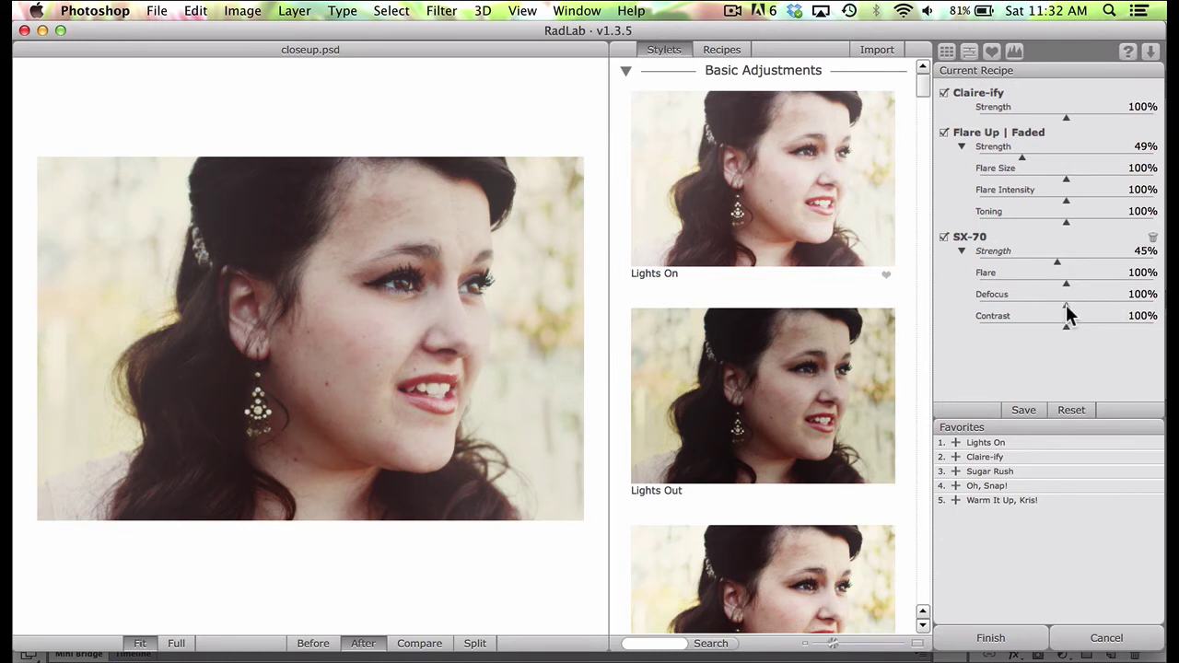
pyautogui.moveTo(1067, 306); pyautogui.dragTo(1001, 306)
pyautogui.moveTo(1066, 325)
pyautogui.mouseDown()
pyautogui.moveTo(1026, 324)
pyautogui.moveTo(1057, 331)
pyautogui.mouseUp()
pyautogui.moveTo(1057, 328); pyautogui.dragTo(1139, 344)
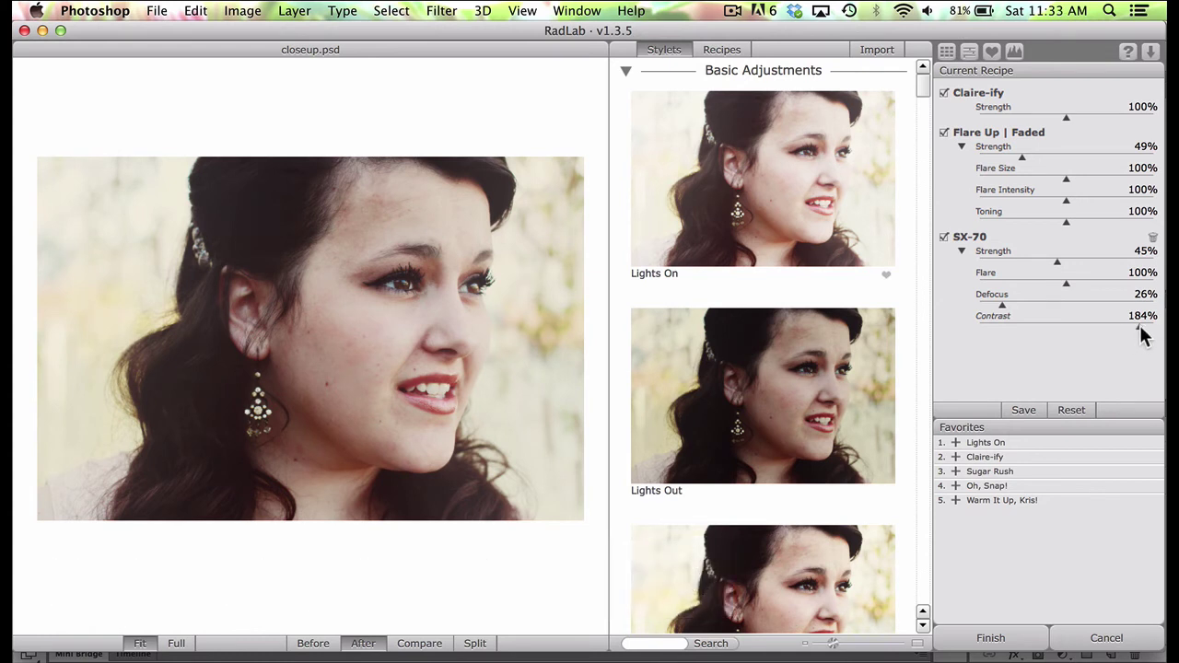
pyautogui.moveTo(1138, 330); pyautogui.dragTo(1033, 327)
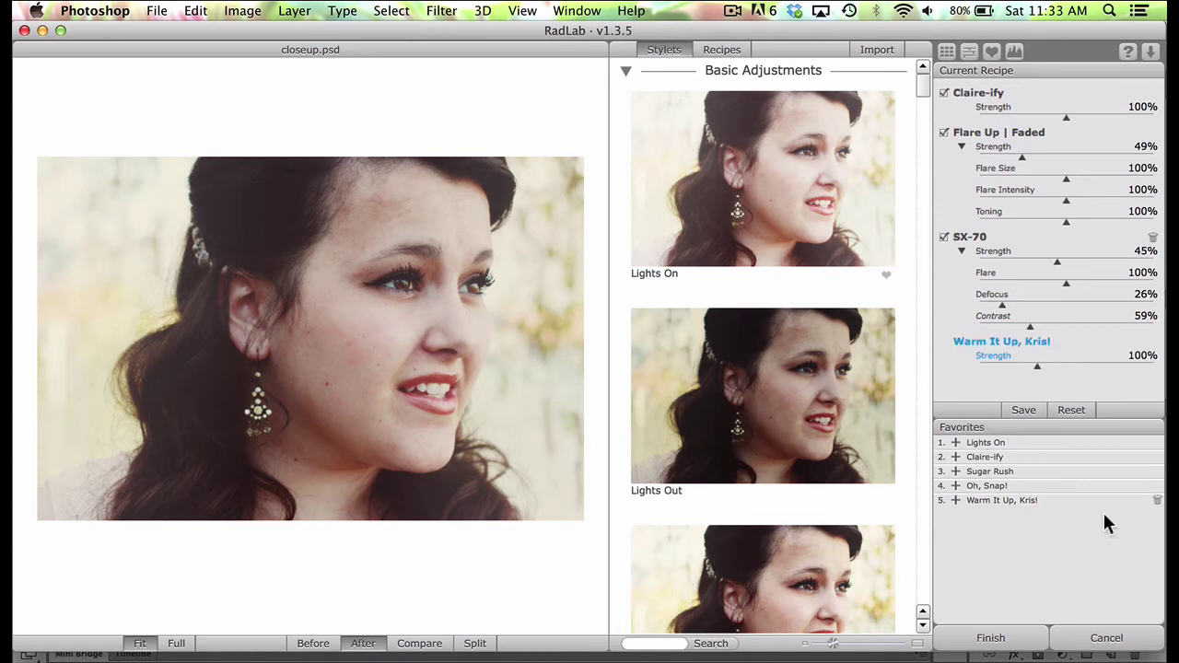
# Apply the recipe to closeup.psd and compare the photo with the RadLab layer hidden and shown.
pyautogui.click(1023, 636)
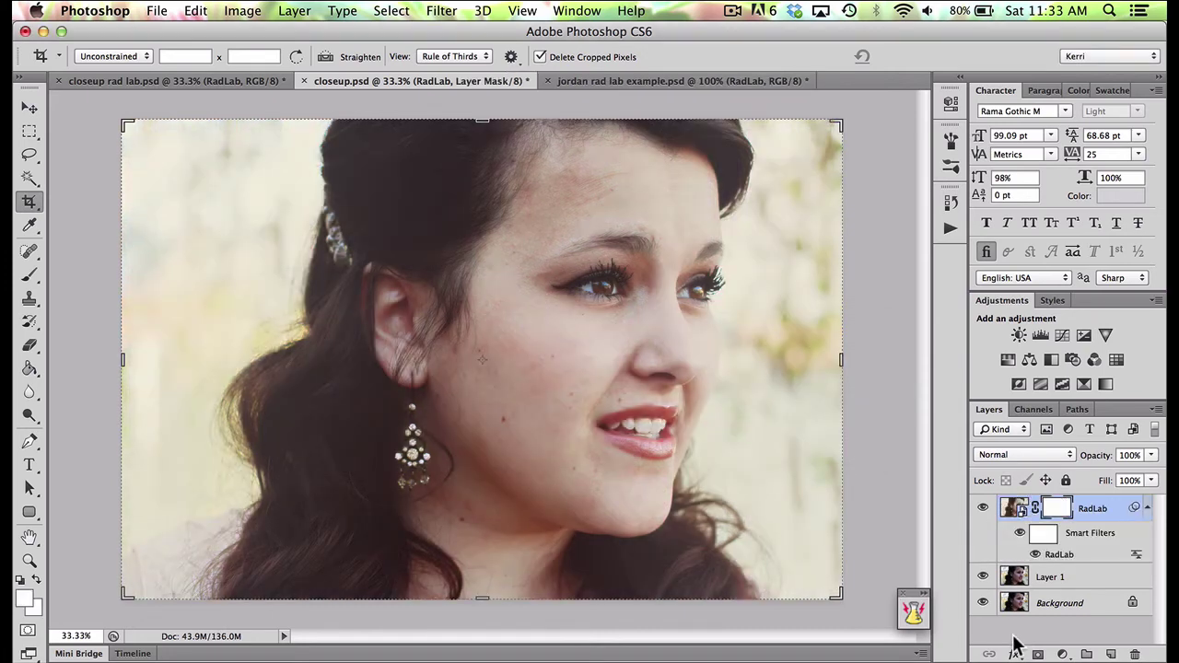
pyautogui.click(982, 507)
pyautogui.click(982, 506)
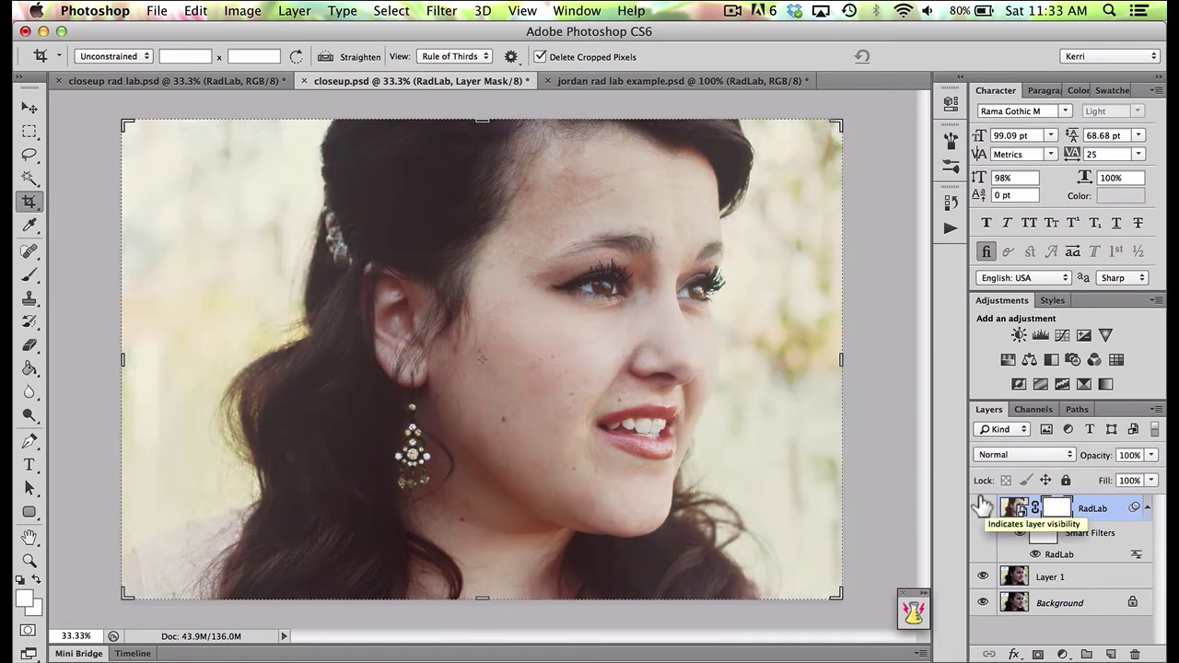
# Reopen the RadLab smart filter, set Flare Up | Faded to 54% strength and 71% flare intensity, and apply it.
pyautogui.doubleClick(1061, 551)
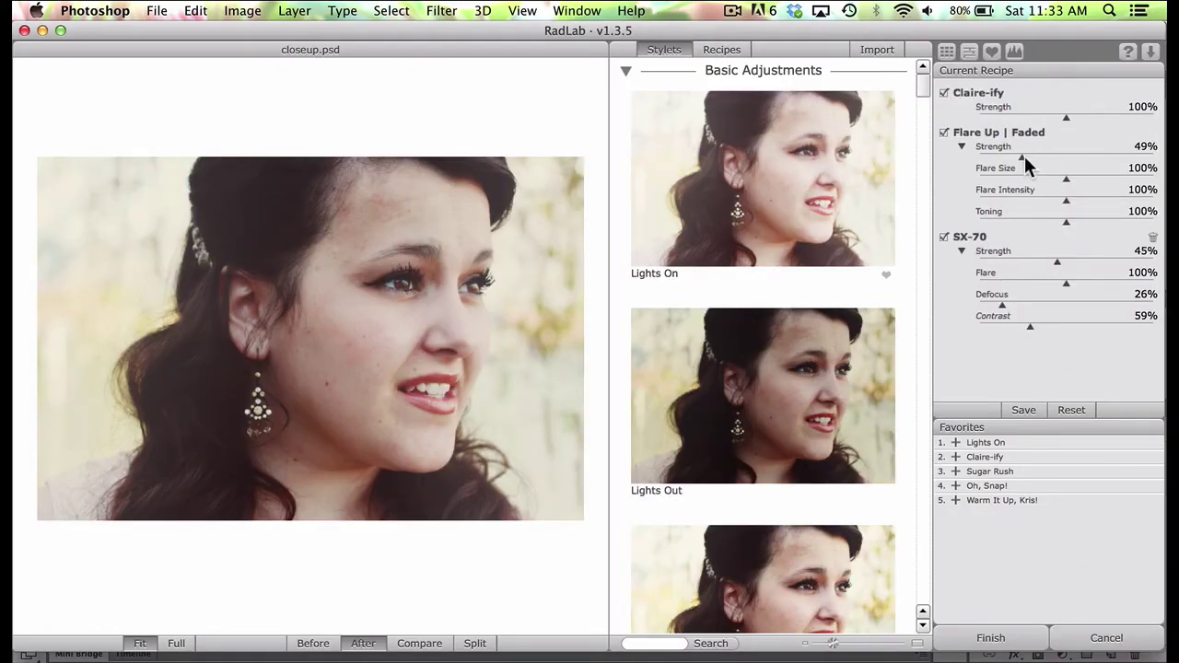
pyautogui.click(1024, 157)
pyautogui.moveTo(1065, 201); pyautogui.dragTo(1039, 203)
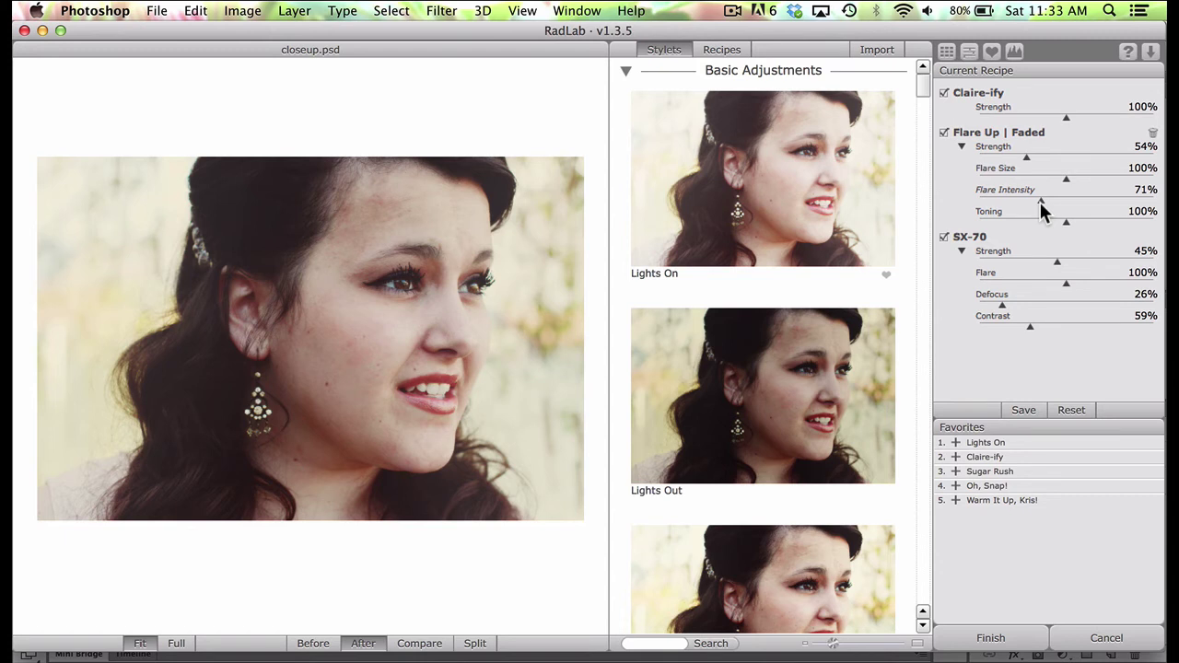
pyautogui.click(990, 638)
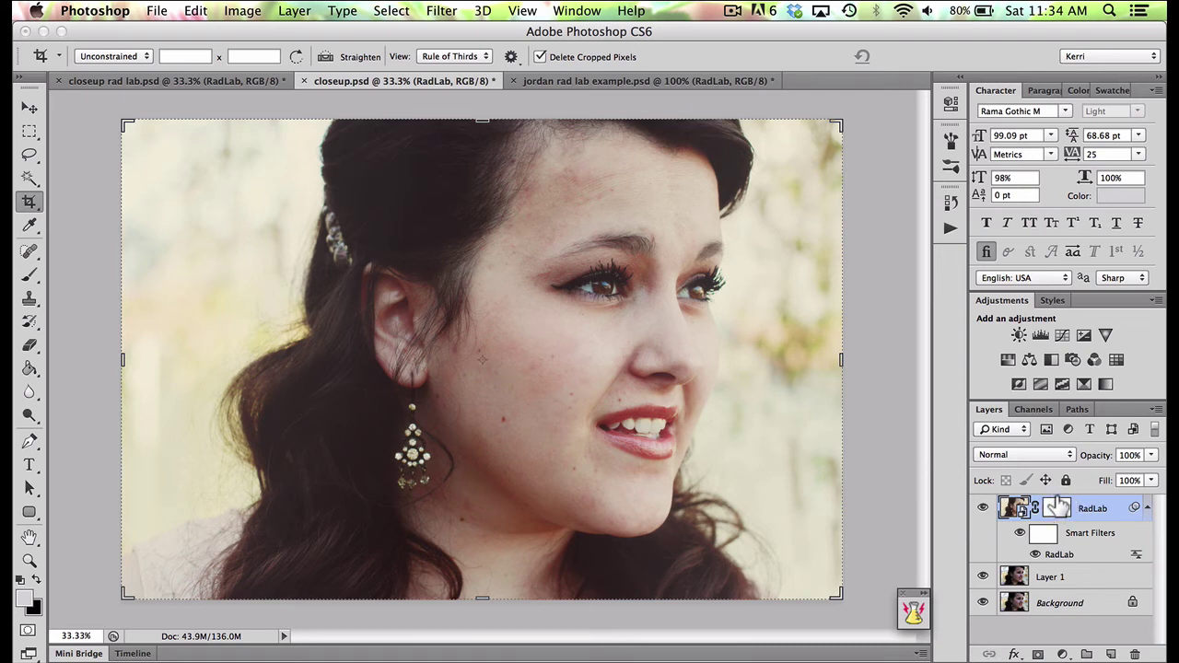
# Select the RadLab layer's mask and make black the foreground color with white as background.
pyautogui.click(1059, 507)
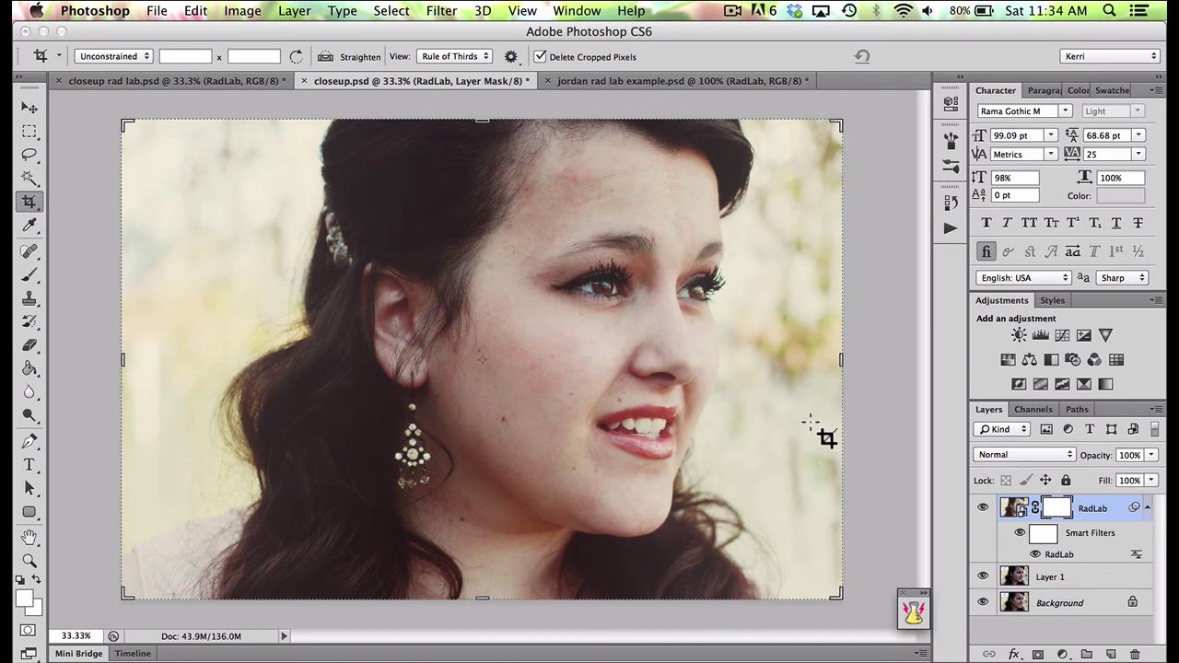
pyautogui.press('d')
pyautogui.click(35, 577)
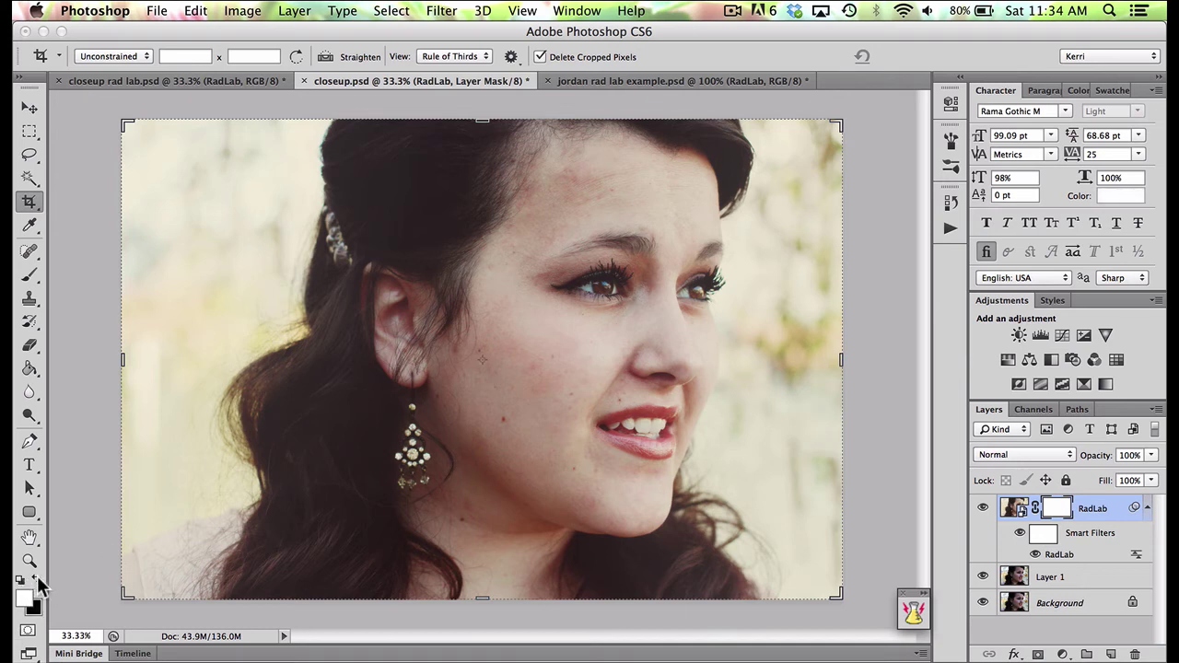
pyautogui.click(25, 599)
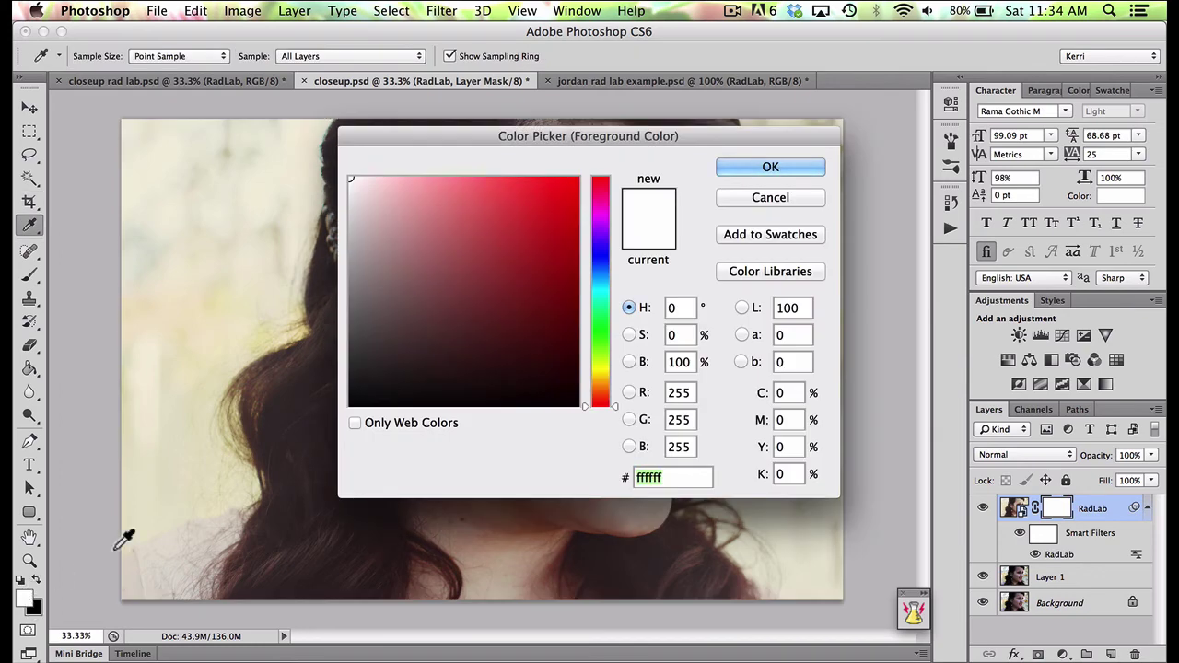
pyautogui.click(768, 169)
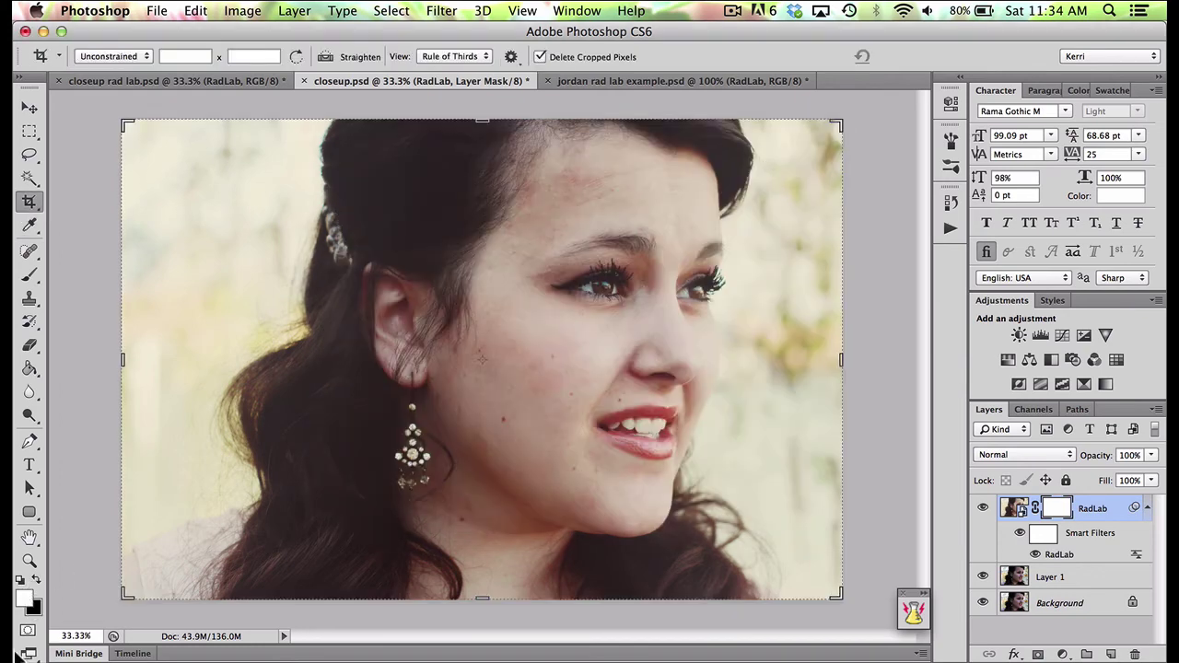
pyautogui.click(38, 580)
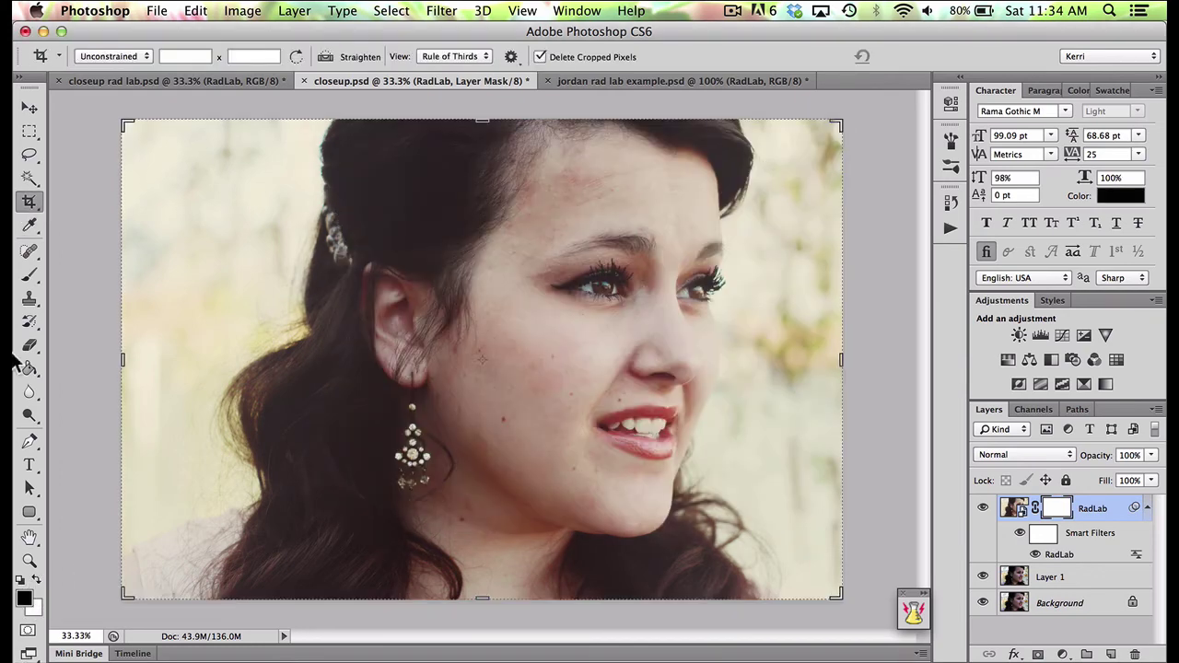
# Switch to the Brush tool and enlarge the brush to 1200 px.
pyautogui.click(29, 274)
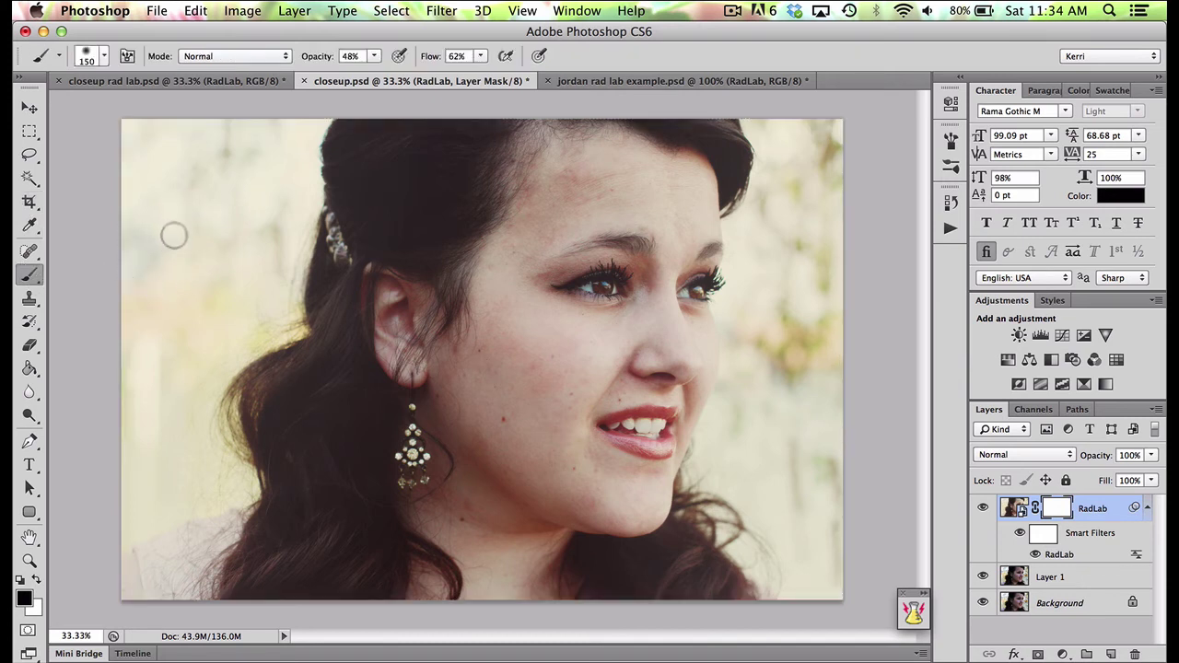
pyautogui.press(']')
pyautogui.press(']')
pyautogui.press(']')
pyautogui.press(']')
pyautogui.press(']')
pyautogui.press(']')
pyautogui.press(']')
pyautogui.press(']')
pyautogui.press(']')
pyautogui.press(']')
pyautogui.press(']')
pyautogui.press(']')
pyautogui.press(']')
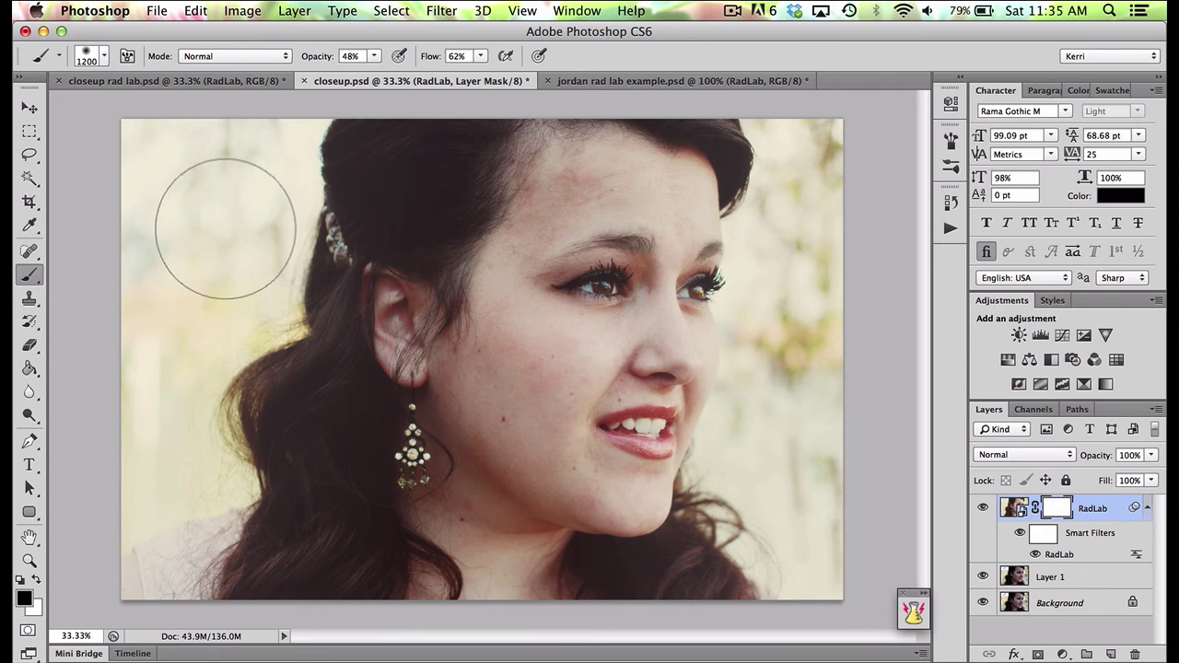
# Paint black on the RadLab mask over the background on both sides of the woman to reduce the effect there.
pyautogui.moveTo(226, 229)
pyautogui.mouseDown()
pyautogui.moveTo(206, 113)
pyautogui.moveTo(191, 249)
pyautogui.moveTo(169, 189)
pyautogui.moveTo(170, 253)
pyautogui.moveTo(137, 174)
pyautogui.mouseUp()
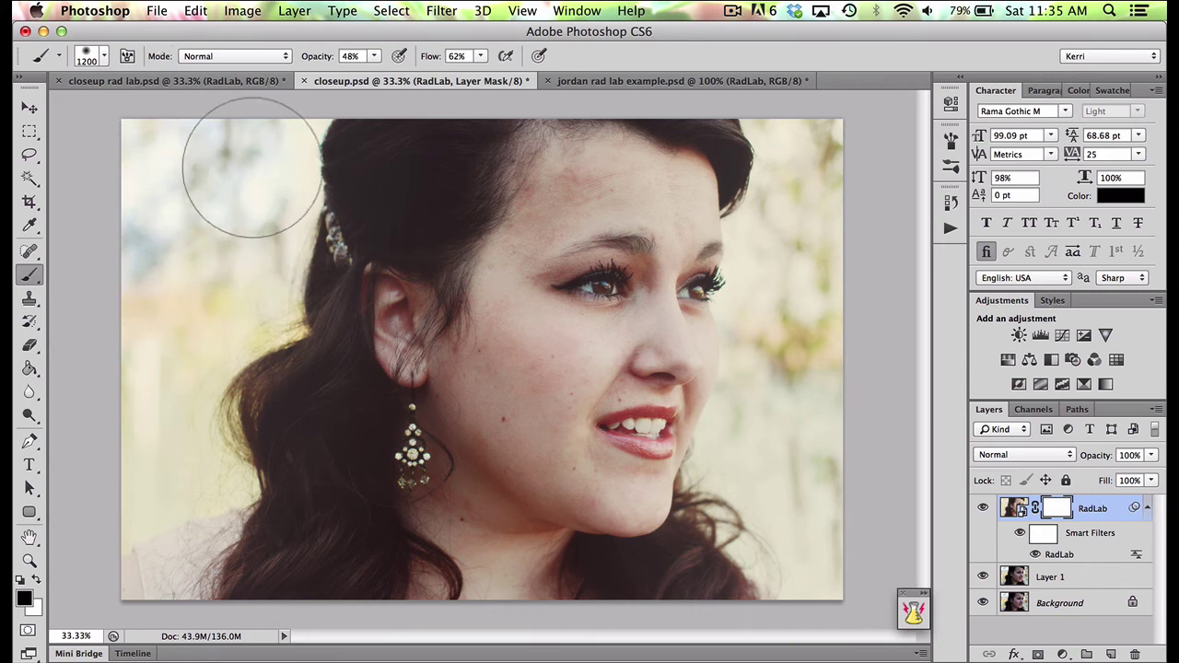
pyautogui.moveTo(171, 355)
pyautogui.mouseDown()
pyautogui.moveTo(216, 217)
pyautogui.moveTo(170, 349)
pyautogui.moveTo(153, 491)
pyautogui.moveTo(214, 262)
pyautogui.moveTo(175, 347)
pyautogui.moveTo(175, 455)
pyautogui.moveTo(201, 229)
pyautogui.moveTo(235, 151)
pyautogui.moveTo(260, 156)
pyautogui.moveTo(235, 221)
pyautogui.moveTo(158, 172)
pyautogui.moveTo(260, 155)
pyautogui.moveTo(260, 201)
pyautogui.moveTo(196, 307)
pyautogui.moveTo(184, 206)
pyautogui.moveTo(166, 178)
pyautogui.moveTo(175, 328)
pyautogui.moveTo(145, 487)
pyautogui.mouseUp()
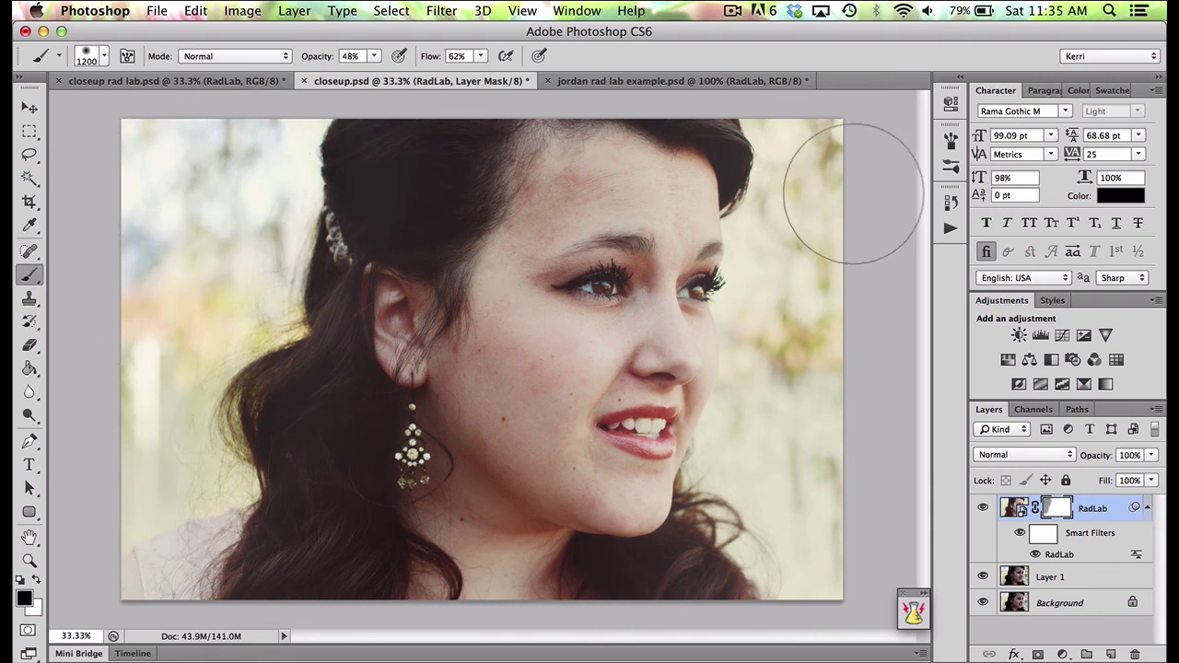
pyautogui.moveTo(860, 184)
pyautogui.mouseDown()
pyautogui.moveTo(816, 163)
pyautogui.moveTo(821, 190)
pyautogui.moveTo(805, 151)
pyautogui.moveTo(811, 255)
pyautogui.moveTo(795, 229)
pyautogui.moveTo(822, 342)
pyautogui.moveTo(832, 492)
pyautogui.moveTo(797, 458)
pyautogui.moveTo(789, 236)
pyautogui.moveTo(816, 211)
pyautogui.moveTo(863, 263)
pyautogui.mouseUp()
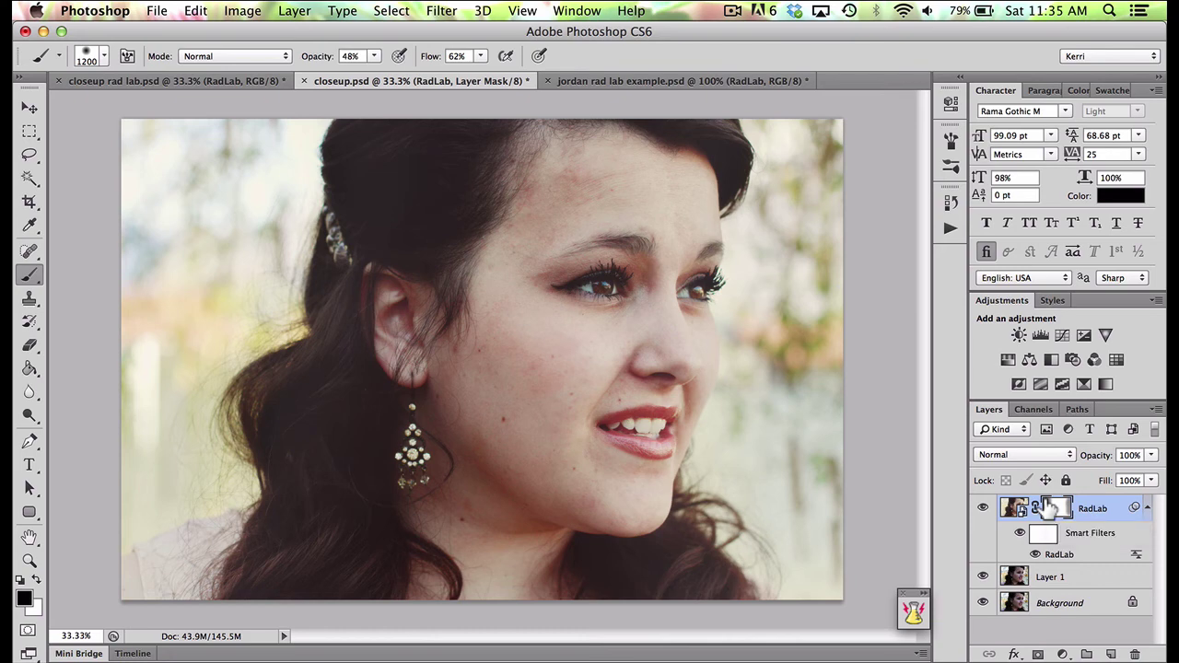
pyautogui.moveTo(842, 197)
pyautogui.mouseDown()
pyautogui.moveTo(829, 322)
pyautogui.moveTo(820, 225)
pyautogui.moveTo(784, 501)
pyautogui.moveTo(787, 435)
pyautogui.mouseUp()
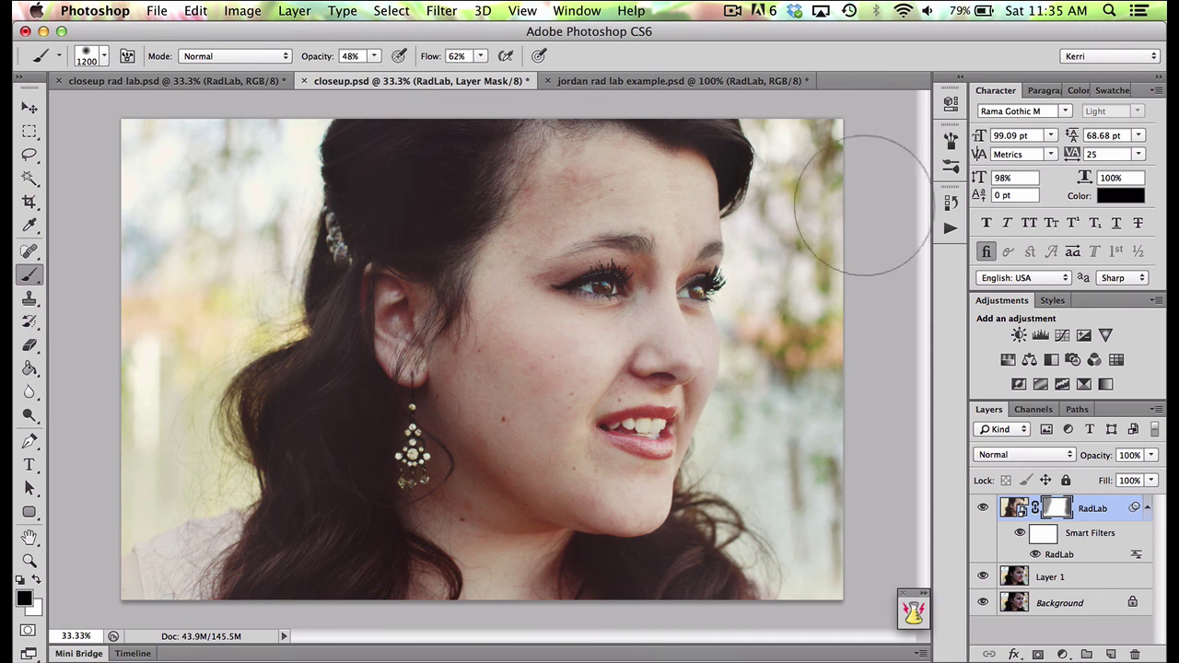
pyautogui.moveTo(818, 169)
pyautogui.mouseDown()
pyautogui.moveTo(808, 310)
pyautogui.moveTo(799, 236)
pyautogui.moveTo(781, 300)
pyautogui.moveTo(793, 214)
pyautogui.moveTo(773, 468)
pyautogui.moveTo(770, 411)
pyautogui.moveTo(760, 536)
pyautogui.moveTo(790, 545)
pyautogui.mouseUp()
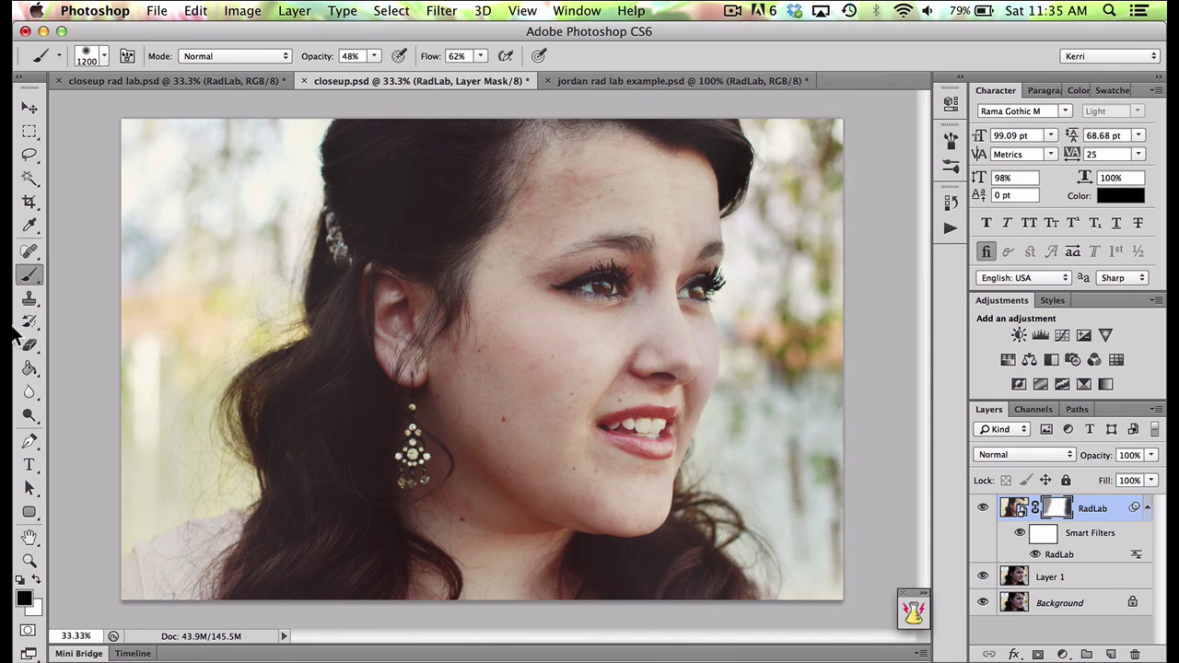
pyautogui.moveTo(211, 203)
pyautogui.mouseDown()
pyautogui.moveTo(258, 185)
pyautogui.moveTo(197, 190)
pyautogui.moveTo(213, 160)
pyautogui.moveTo(192, 310)
pyautogui.moveTo(207, 310)
pyautogui.moveTo(214, 326)
pyautogui.moveTo(183, 502)
pyautogui.mouseUp()
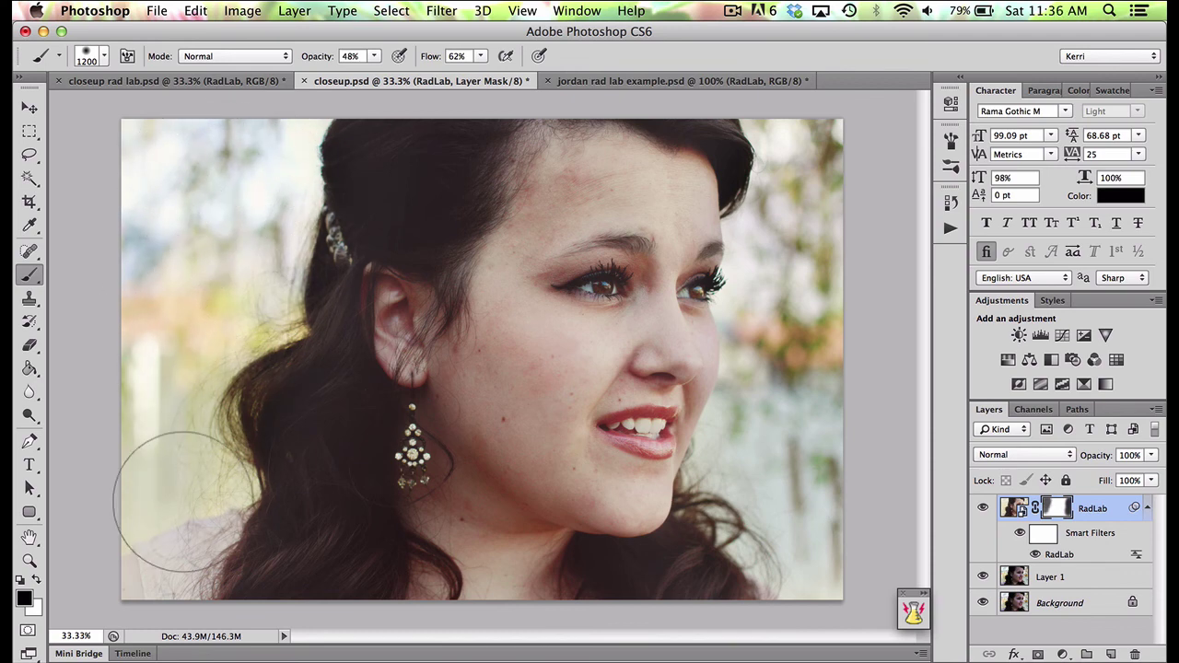
# Swap the foreground color to white and paint the RadLab effect back over the background beside her face.
pyautogui.click(36, 575)
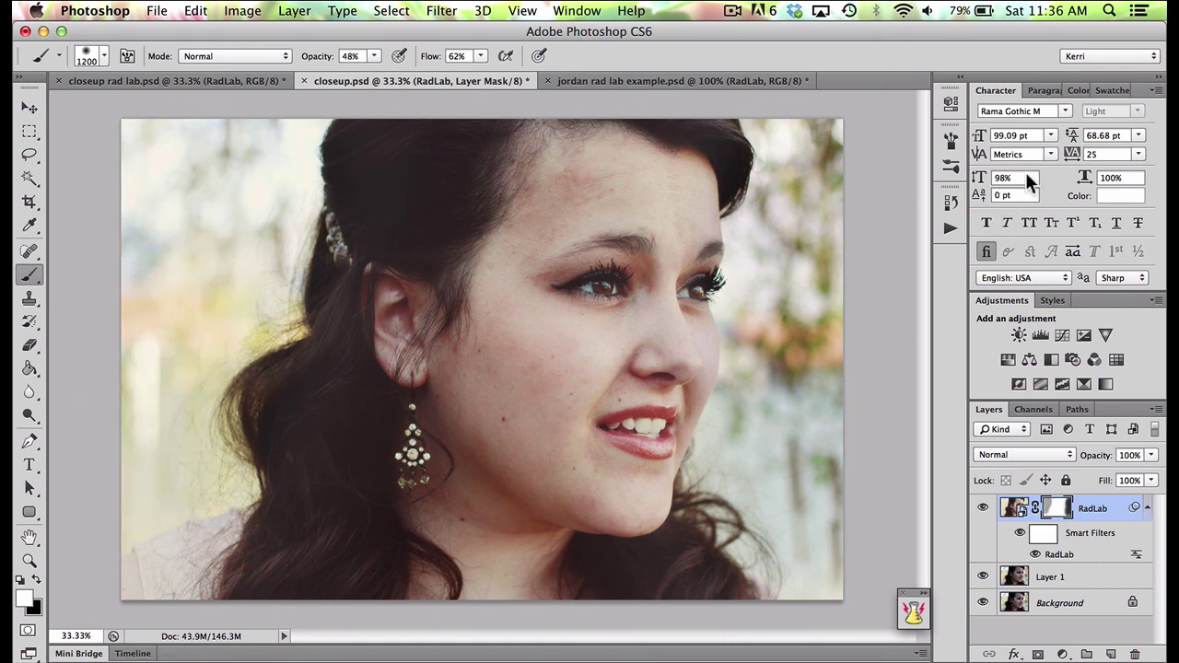
pyautogui.moveTo(842, 163); pyautogui.dragTo(797, 368)
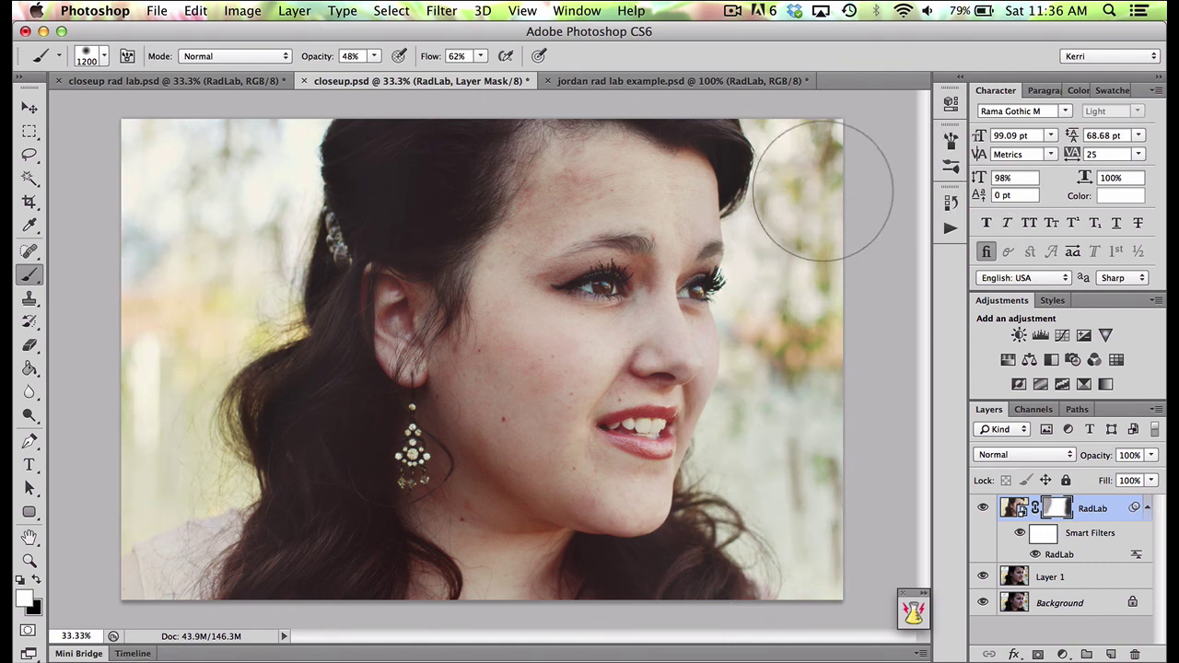